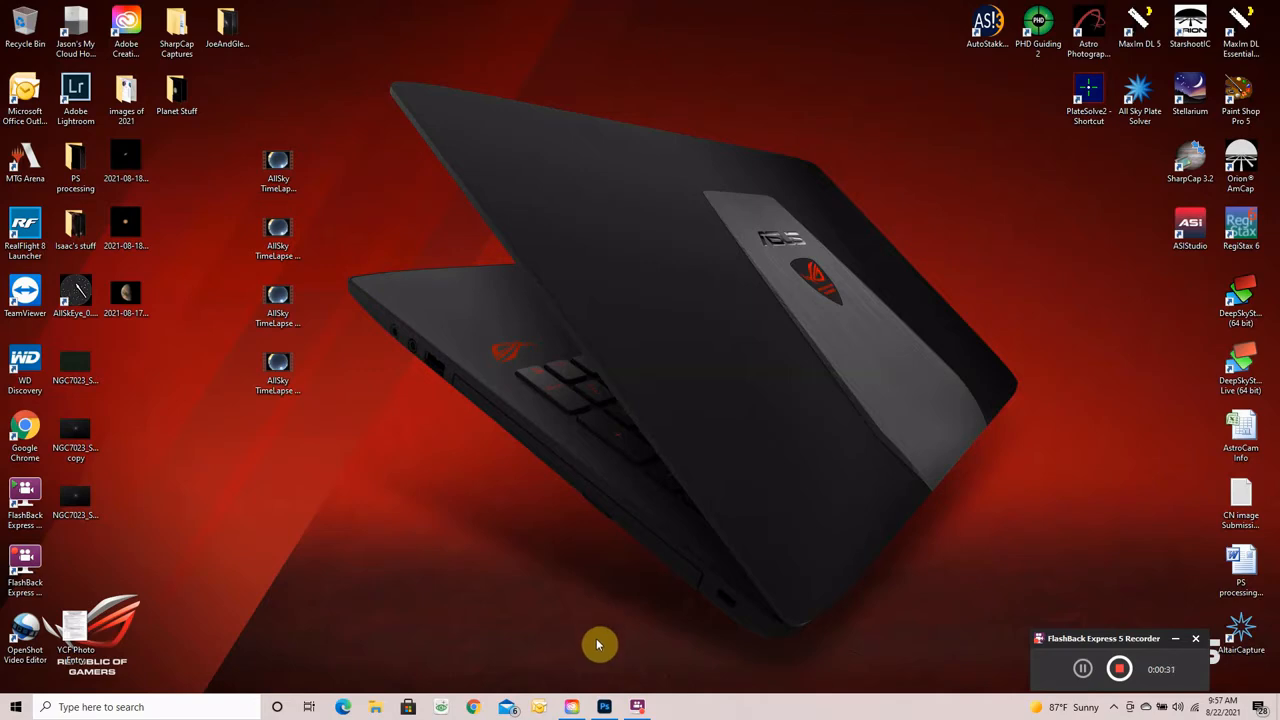
- Launch Photoshop from its taskbar icon
left_click(604, 707)
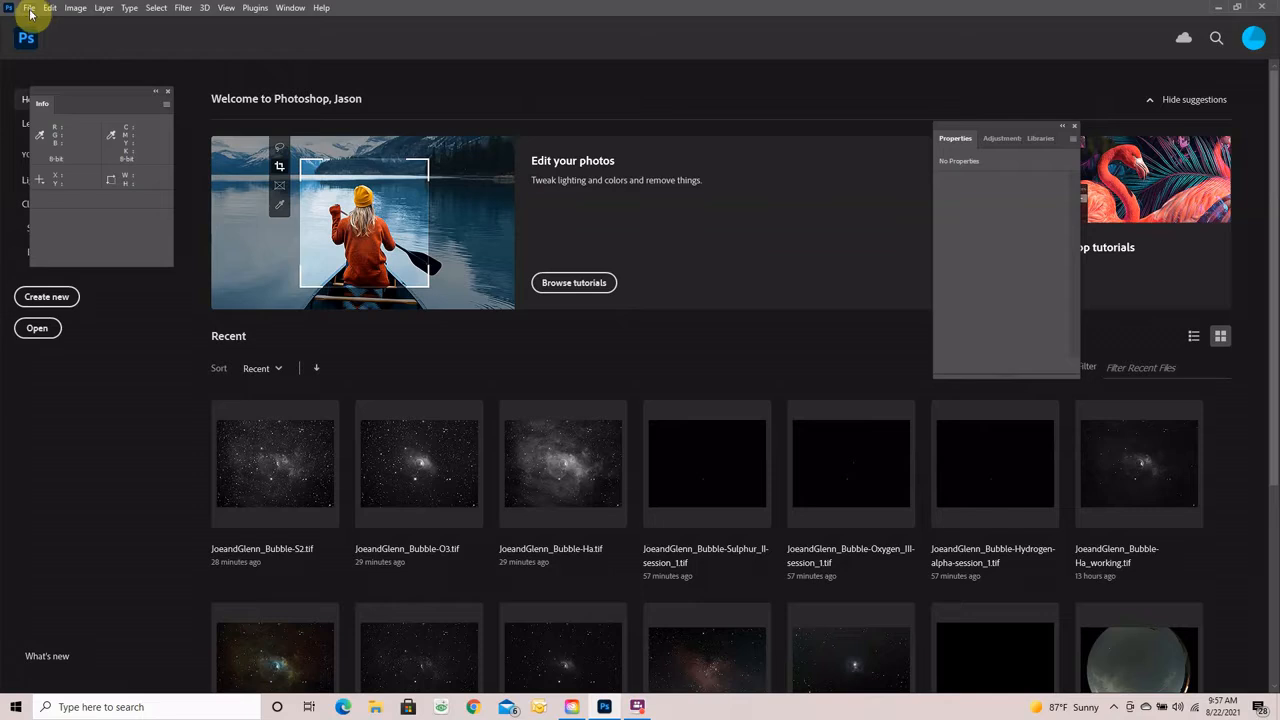
- Open the Hydrogen-alpha, Oxygen-III and Sulphur-II session_1 TIFs from JoeAndGlenn_Data together
left_click(30, 9)
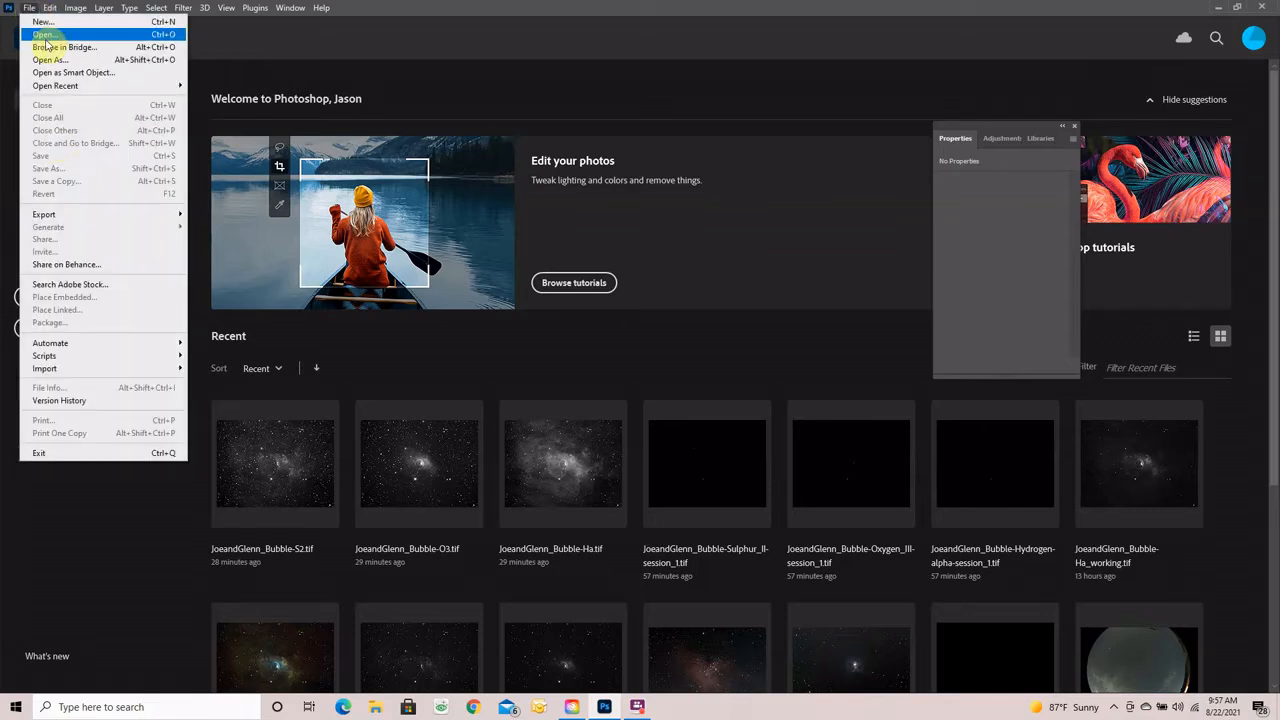
left_click(45, 36)
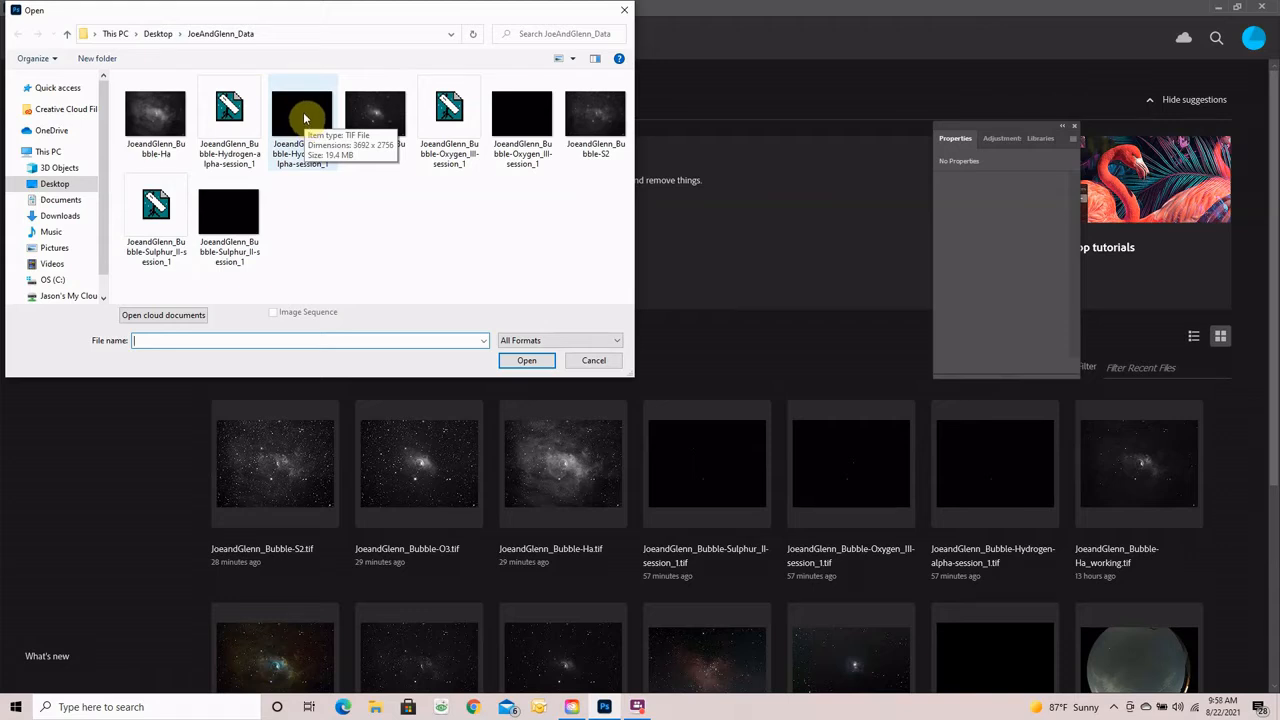
left_click(303, 113)
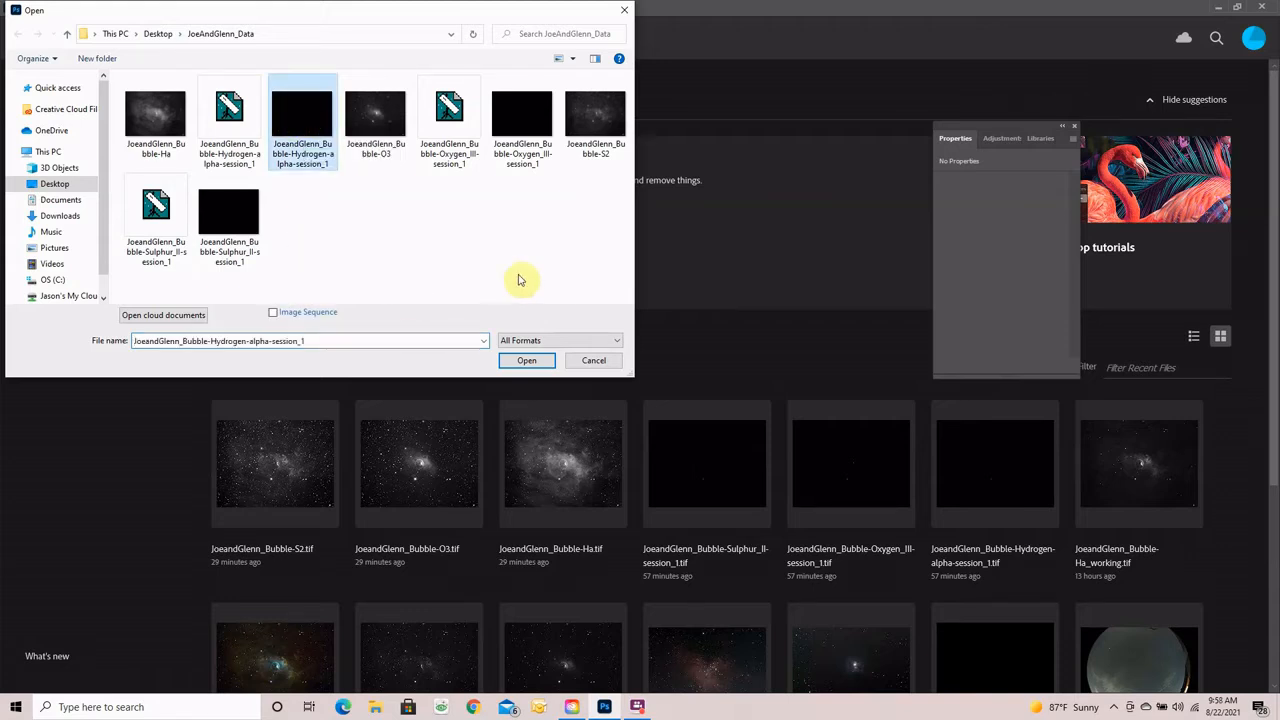
left_click(521, 126, "ctrl")
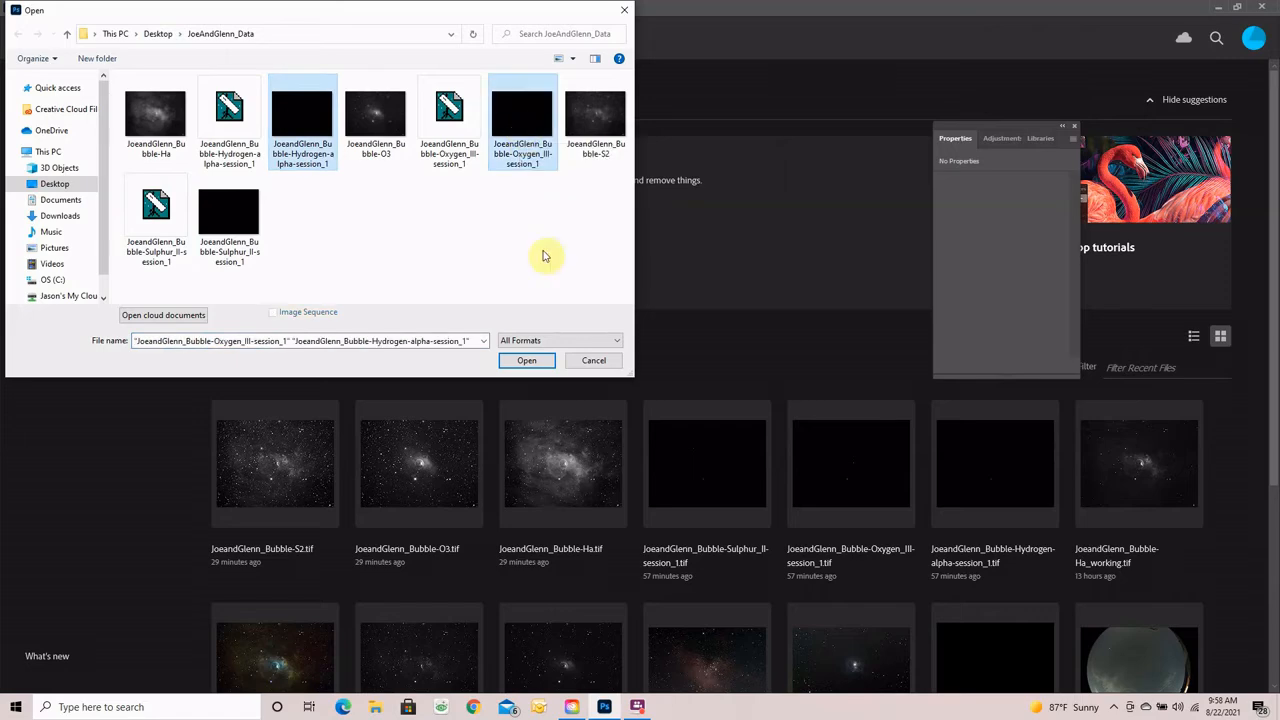
left_click(228, 224, "ctrl")
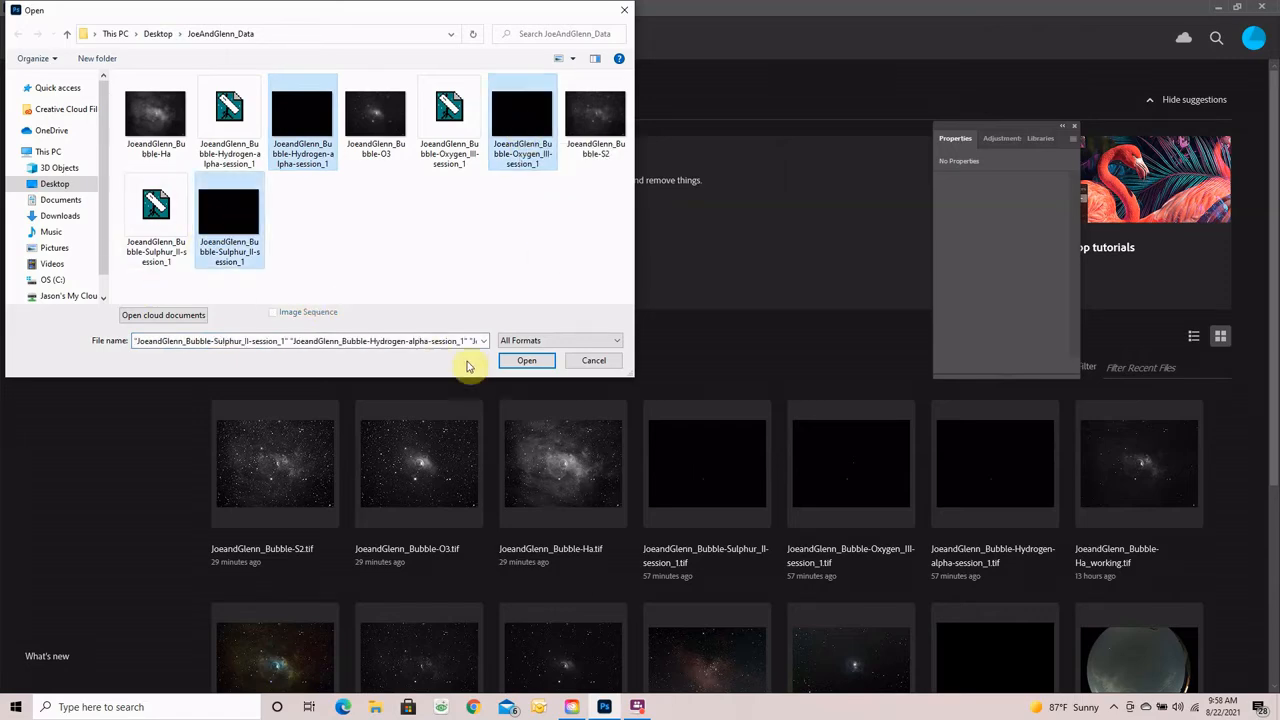
left_click(522, 360)
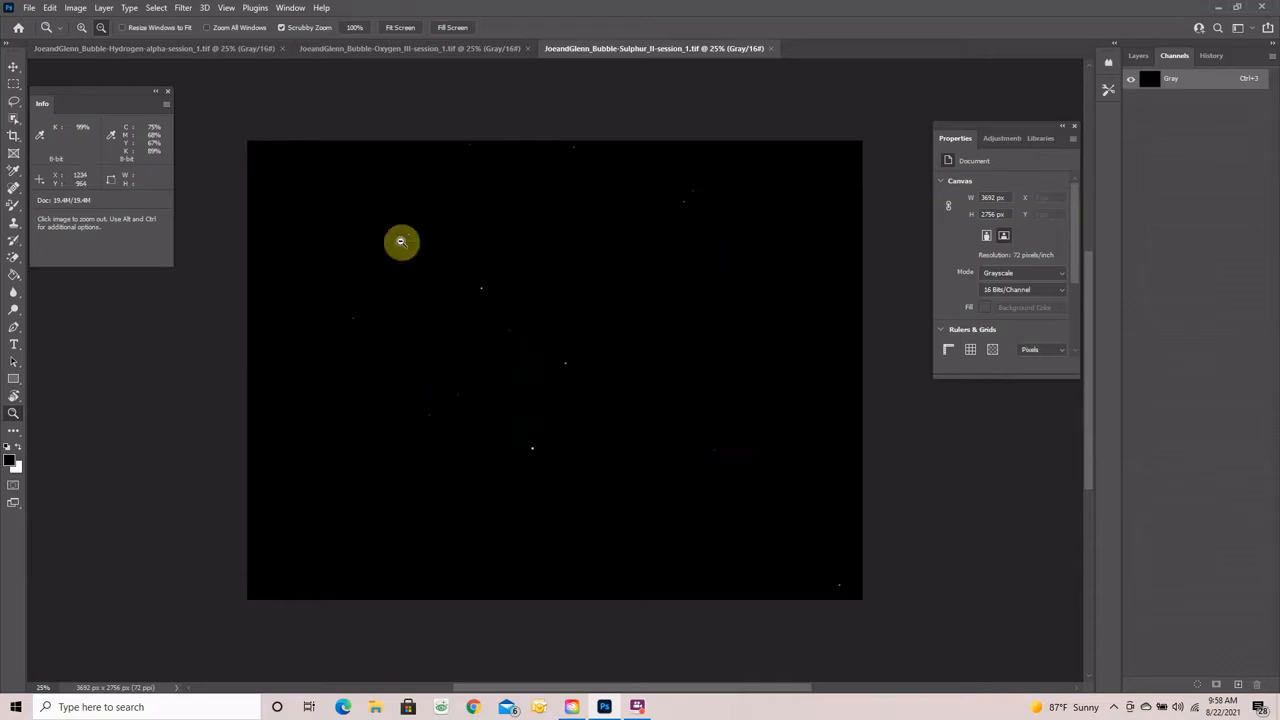
- On the Hydrogen-alpha image, apply Levels with the white input lowered to 44
left_click(127, 50)
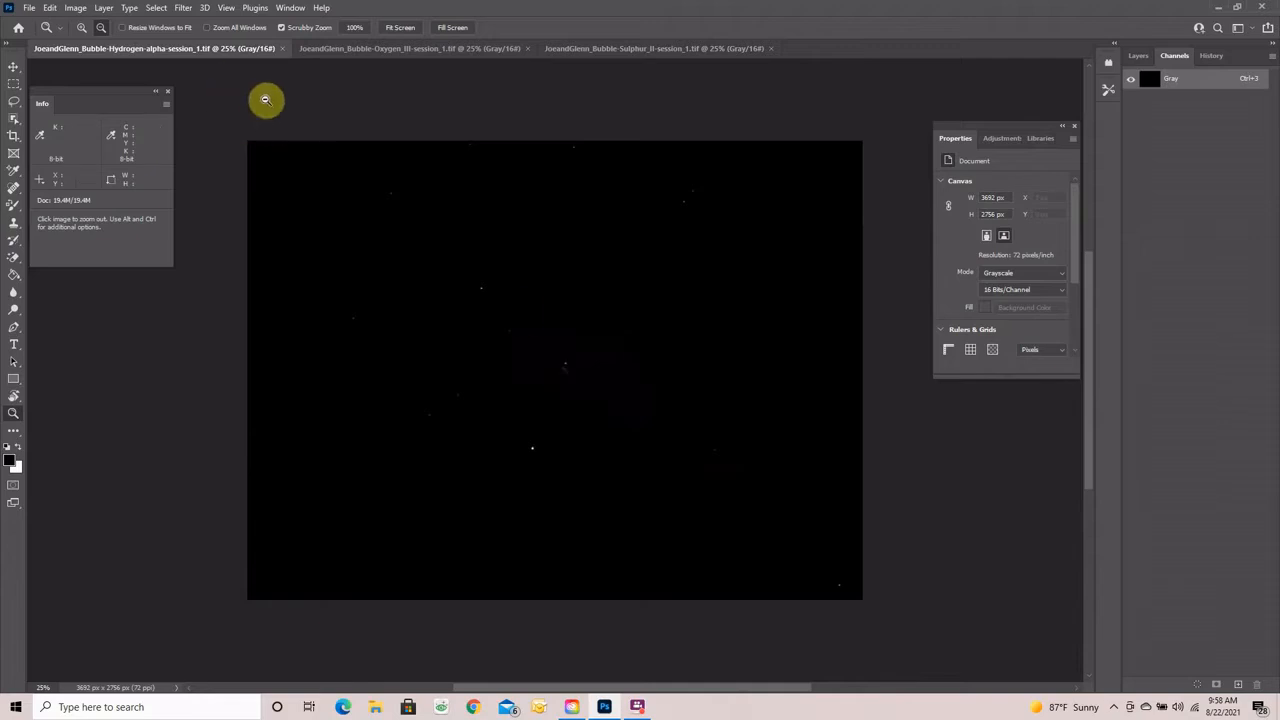
left_click(76, 9)
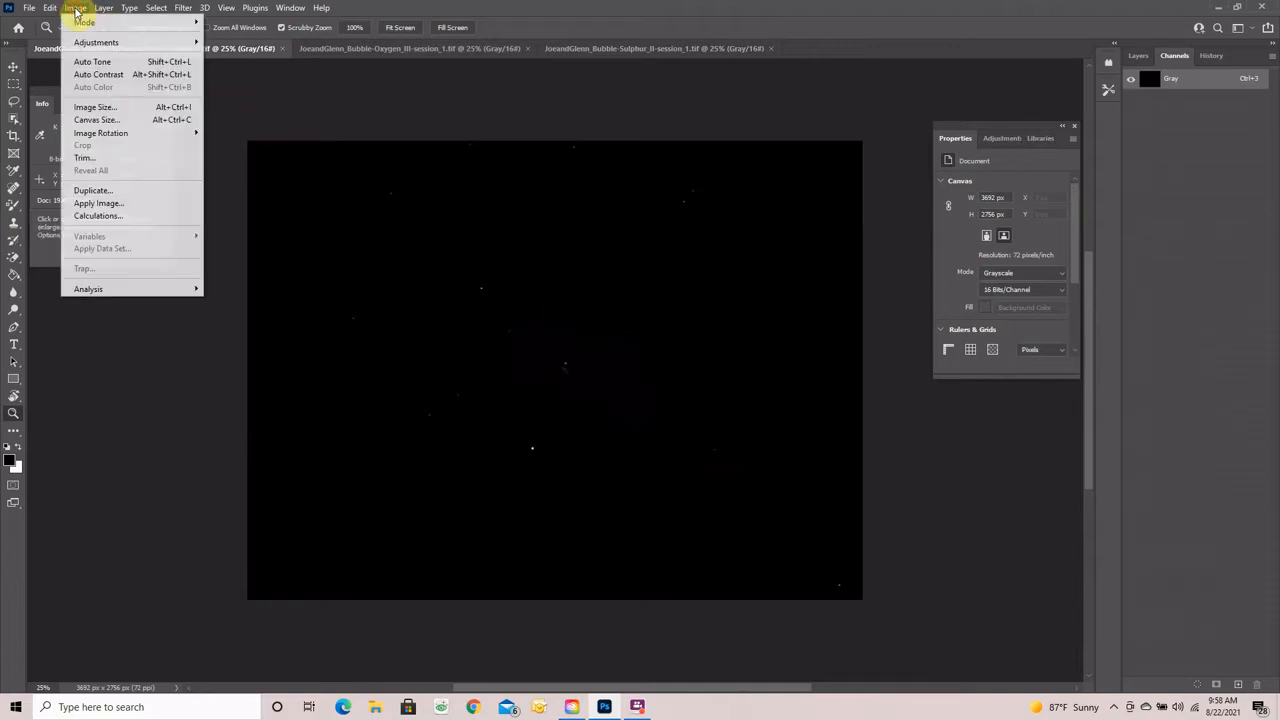
mouse_move(86, 43)
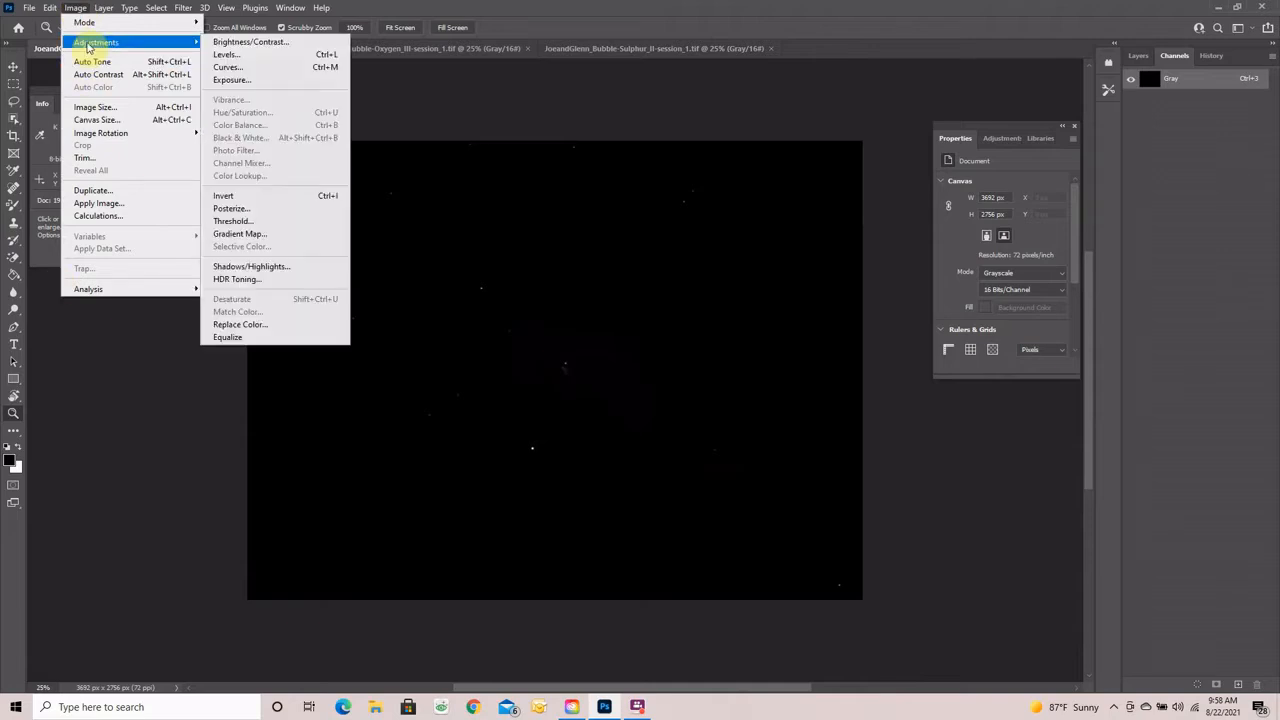
left_click(226, 55)
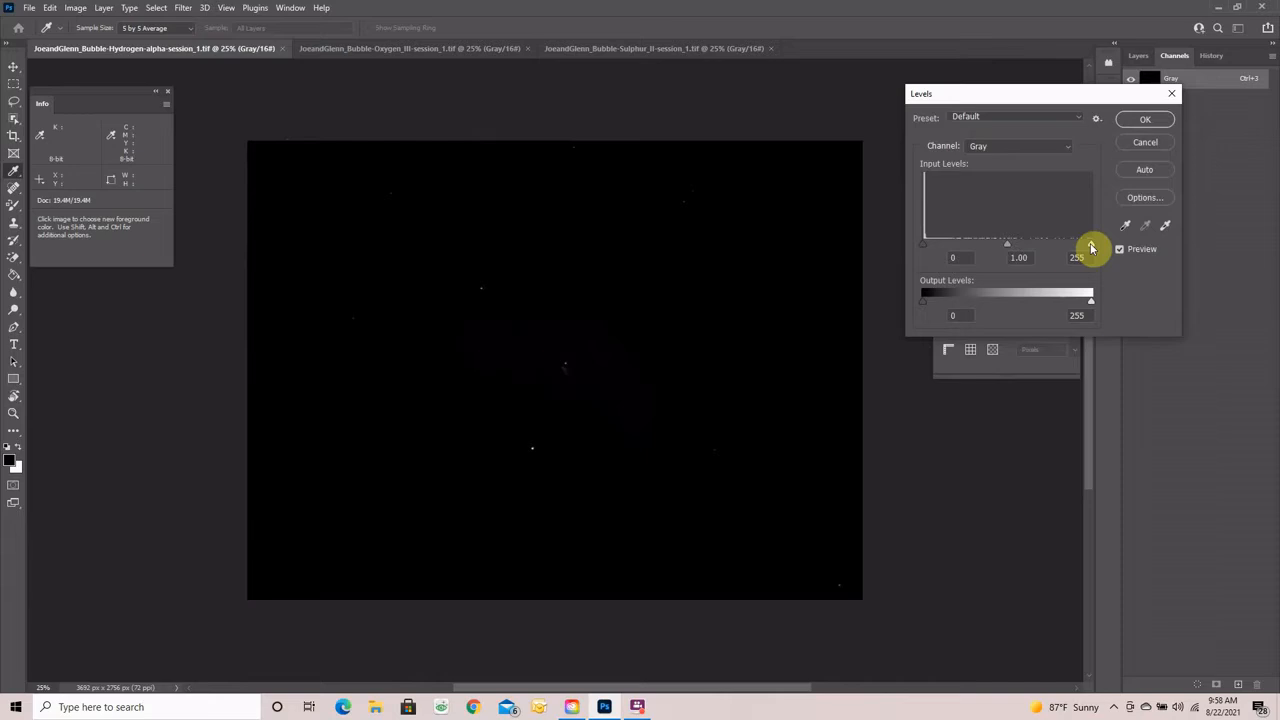
left_click_drag(1091, 247, 953, 245)
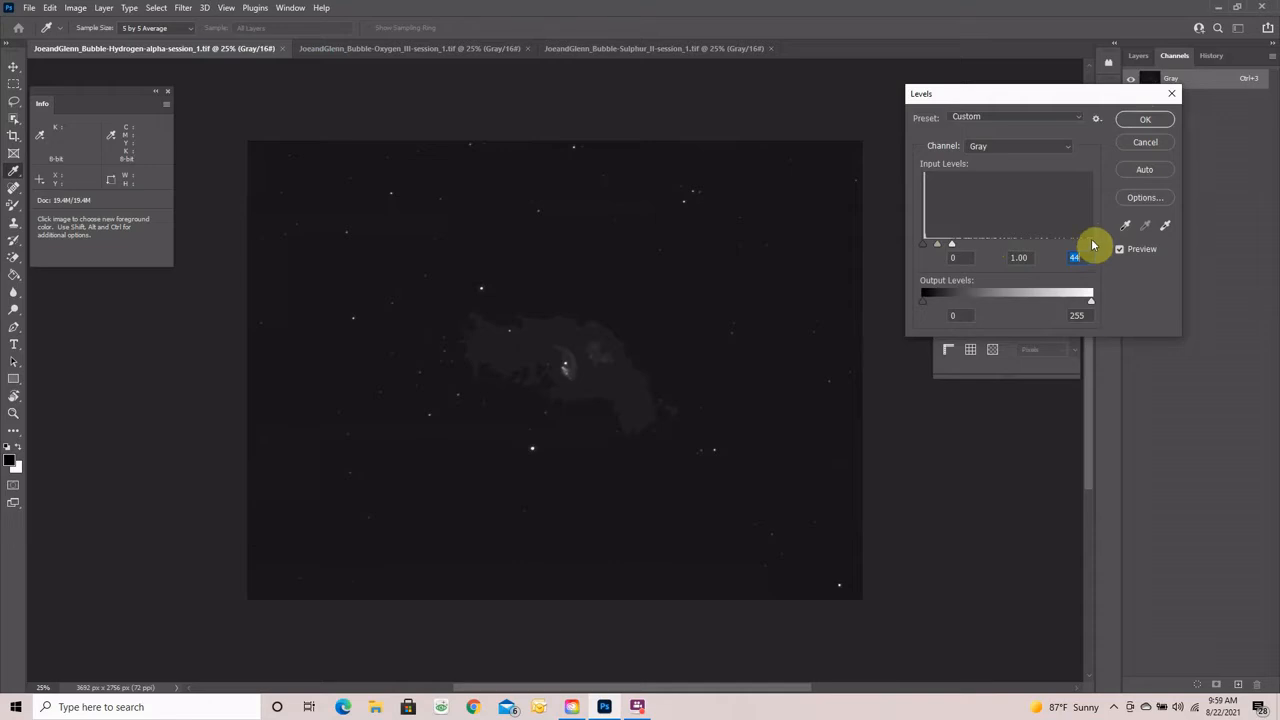
left_click(1154, 122)
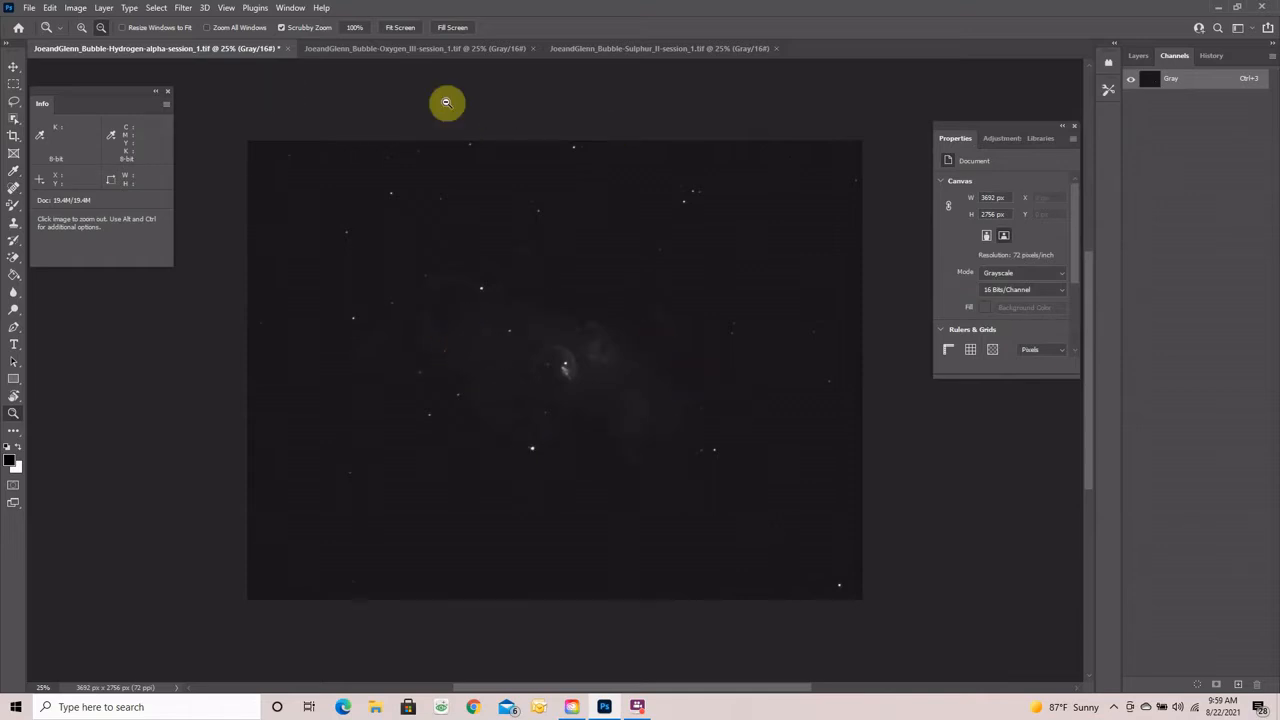
- Apply two Levels passes: raise the black point slightly, then lower the white point
key("ctrl+l")
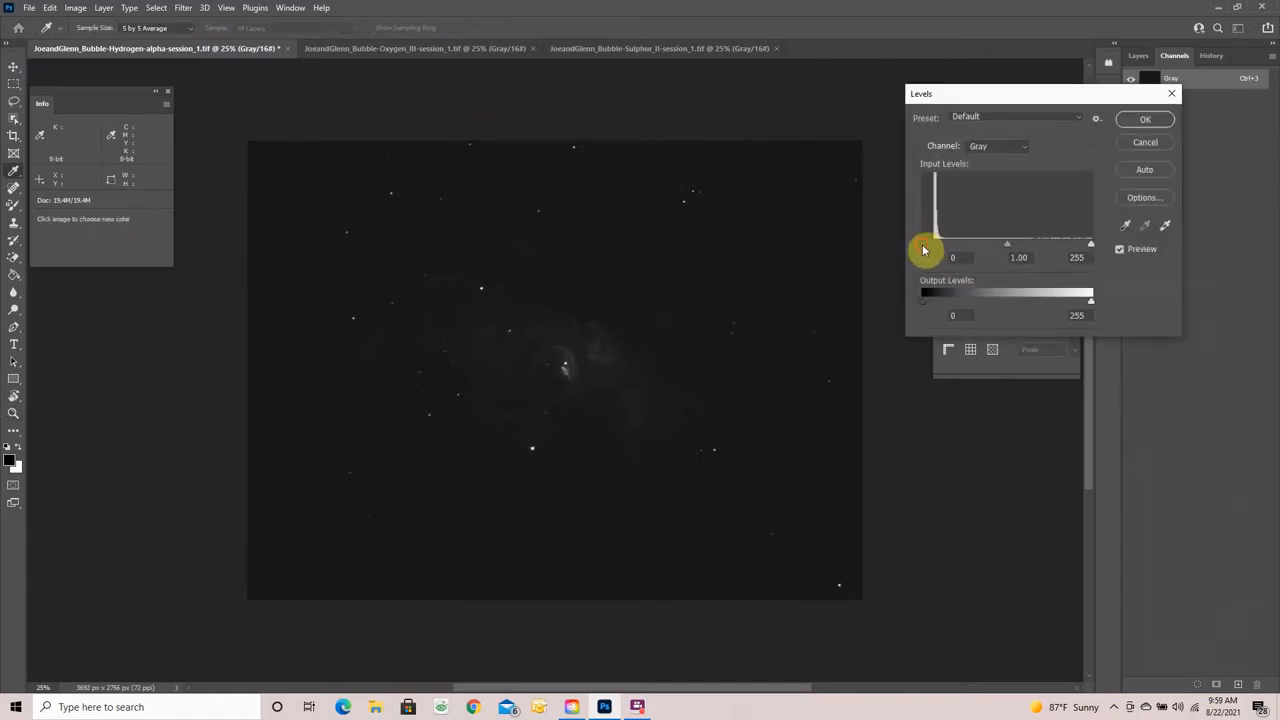
left_click_drag(924, 248, 934, 250)
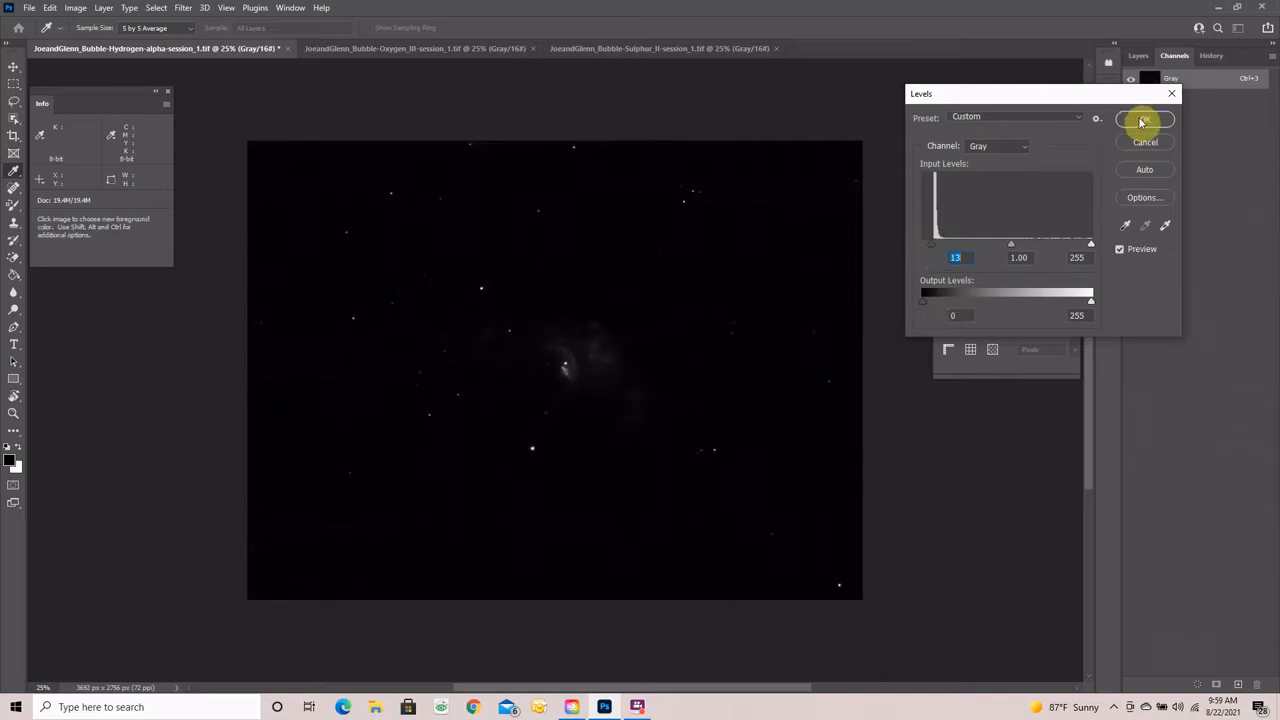
left_click(1141, 121)
key("z")
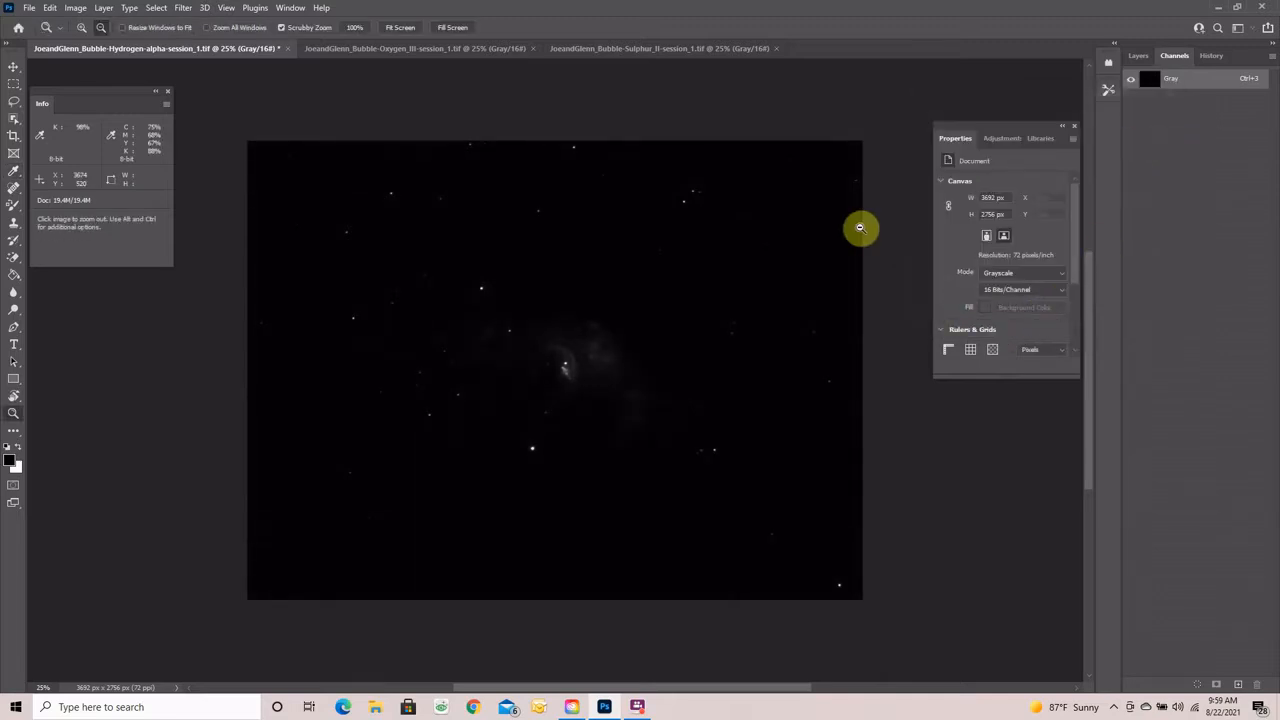
key("i")
key("ctrl+l")
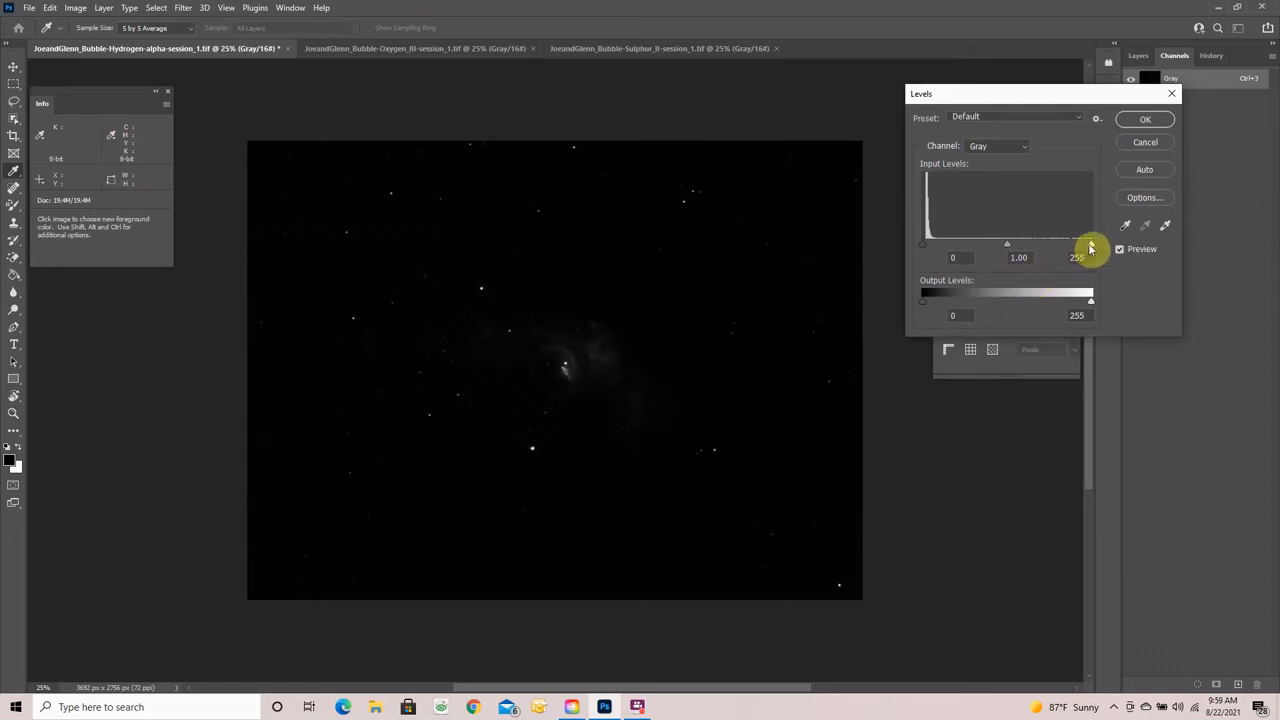
left_click_drag(1091, 248, 1001, 244)
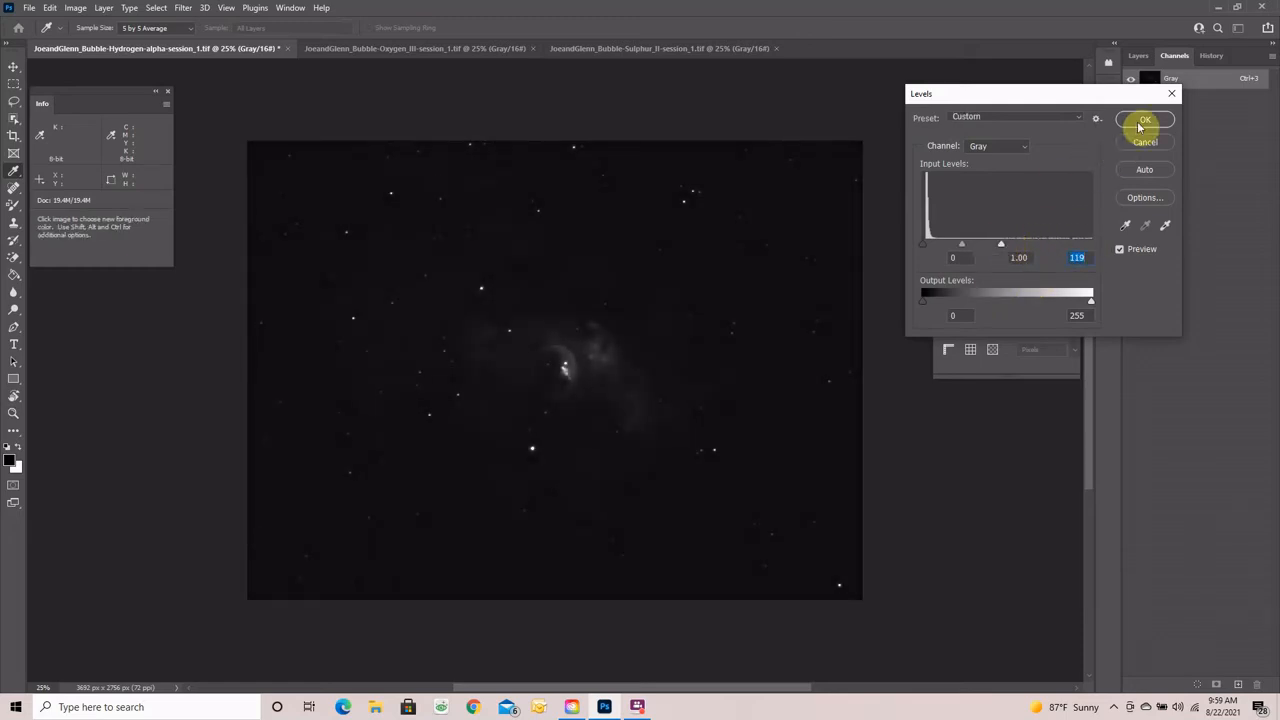
left_click(1143, 121)
- Apply two more Levels passes: black point to 8, then lower the white point further
key("ctrl+l")
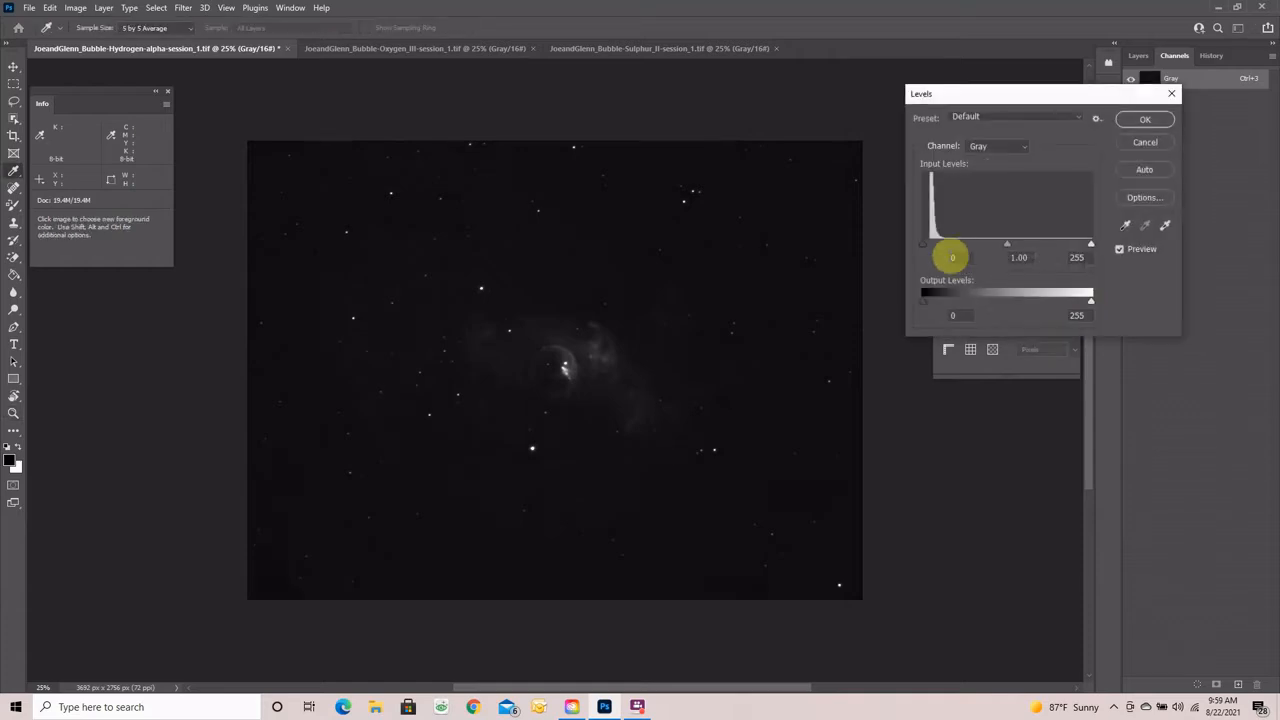
left_click_drag(922, 246, 930, 247)
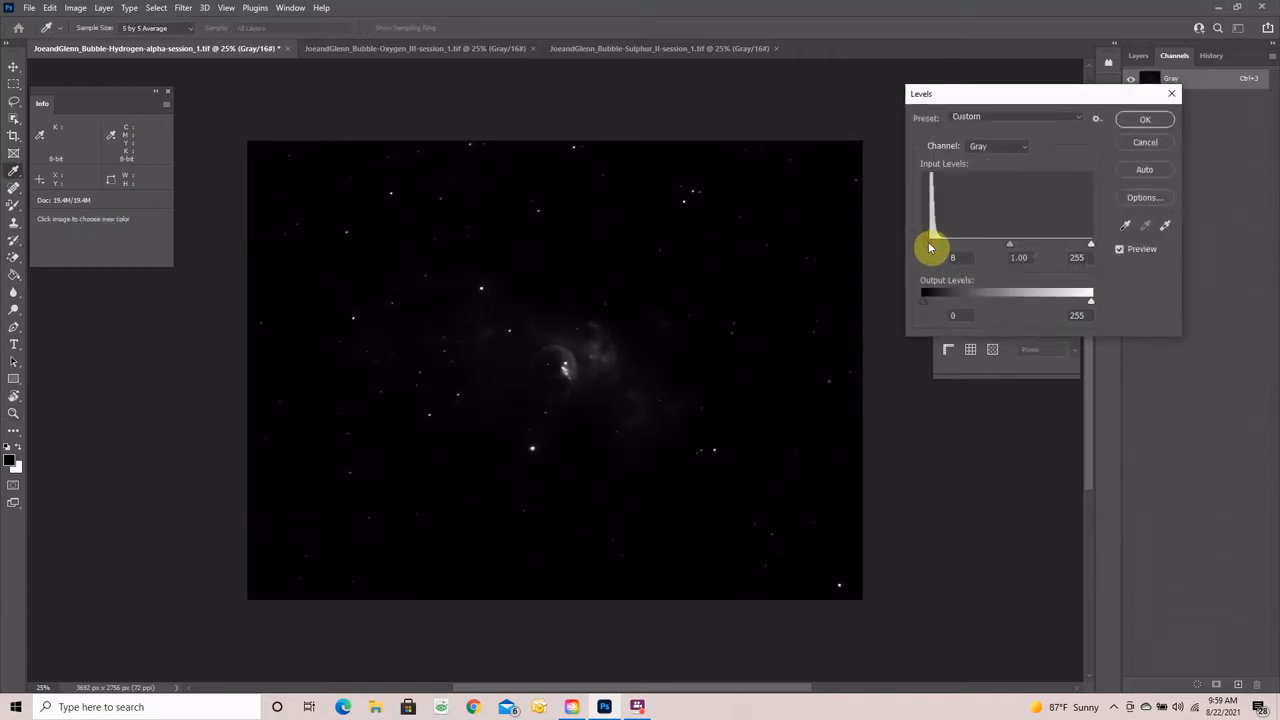
left_click(1140, 122)
key("ctrl+l")
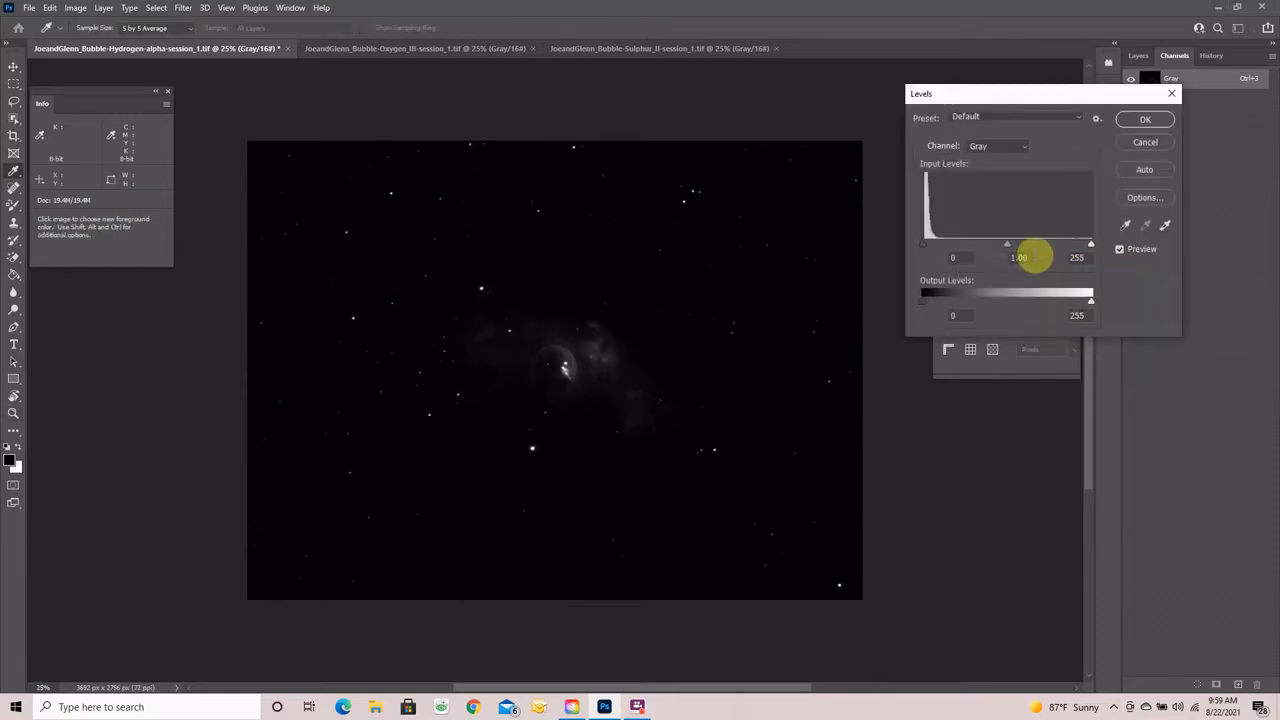
left_click_drag(1088, 249, 1030, 245)
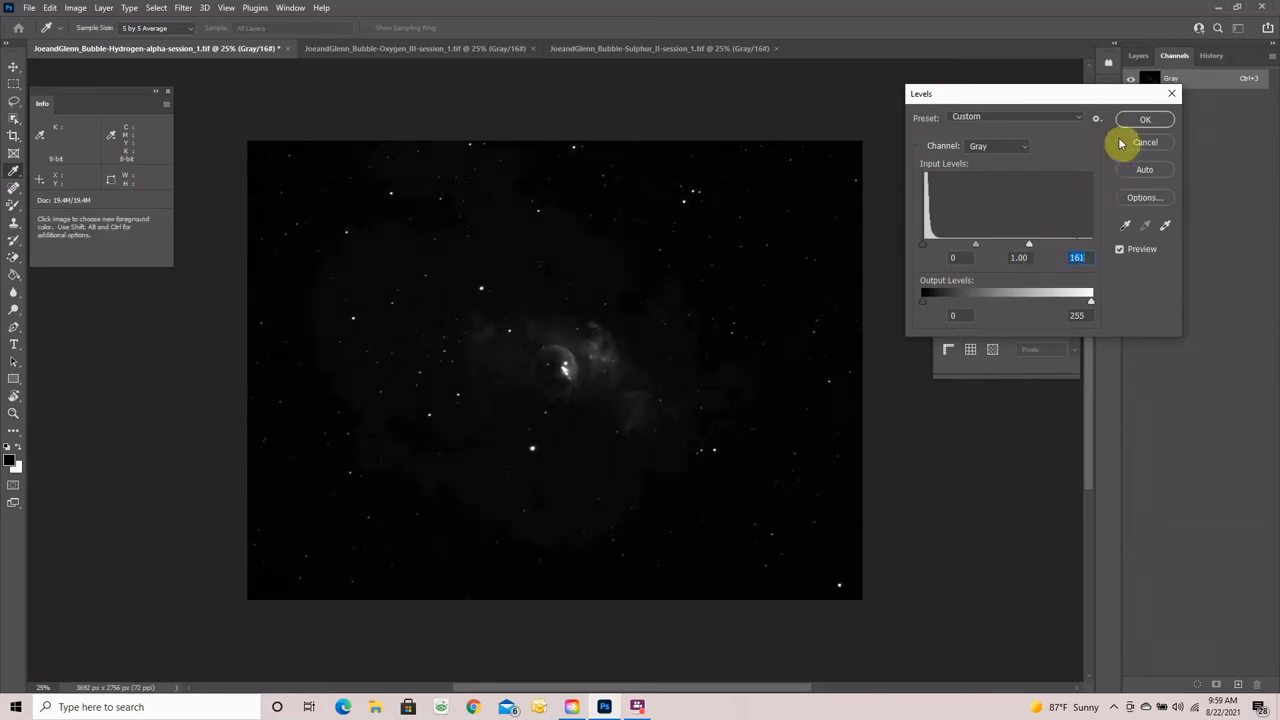
left_click(1145, 119)
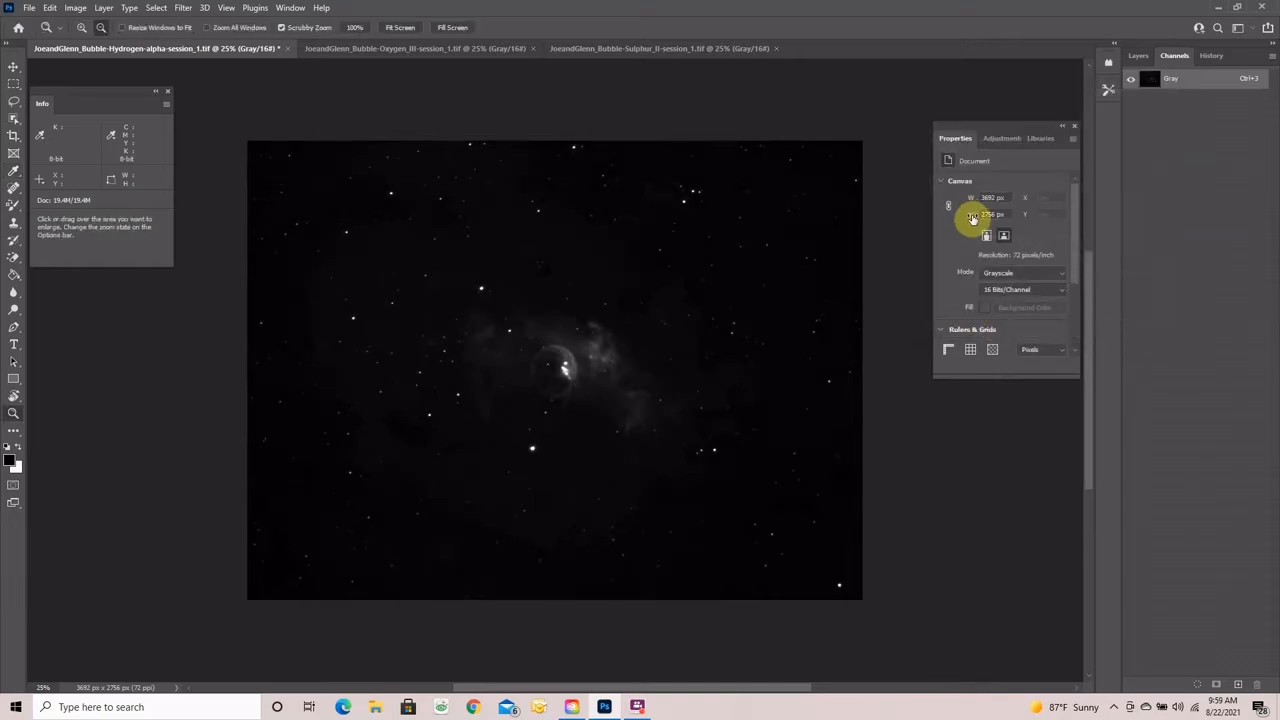
- Apply Levels with black point 2 and lighter midtones to lift the nebula
key("ctrl+l")
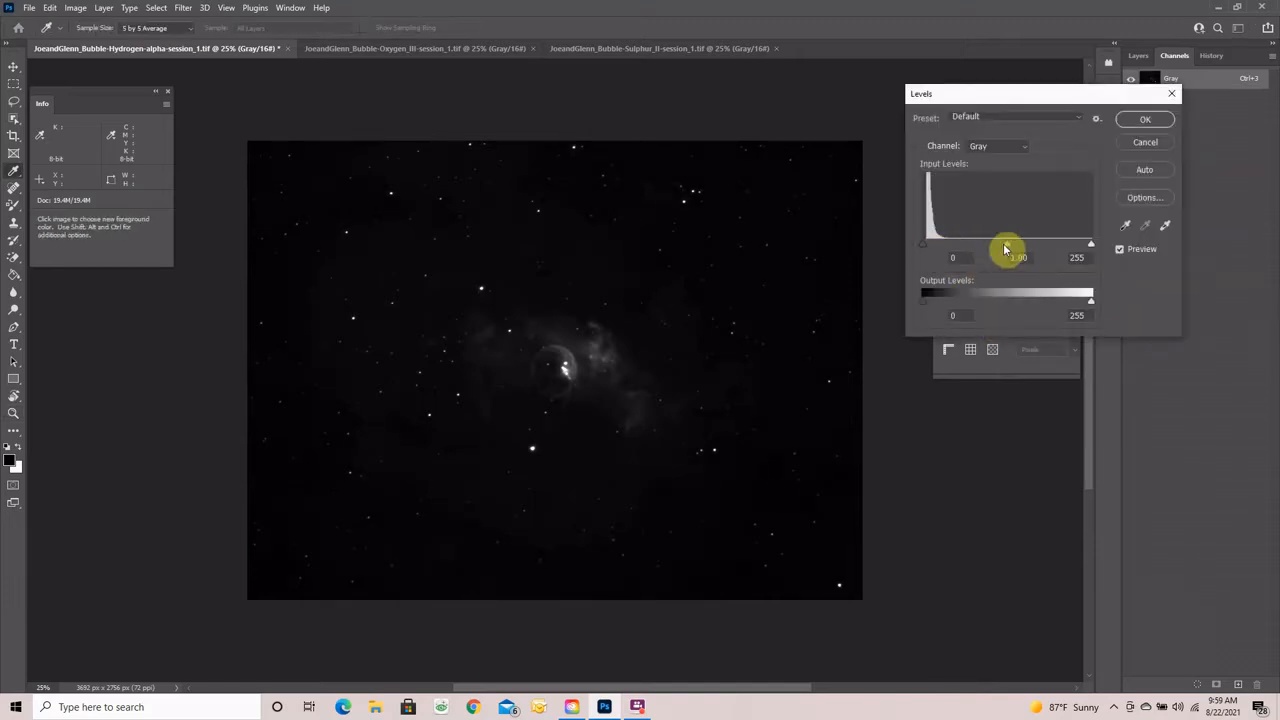
left_click_drag(923, 246, 924, 247)
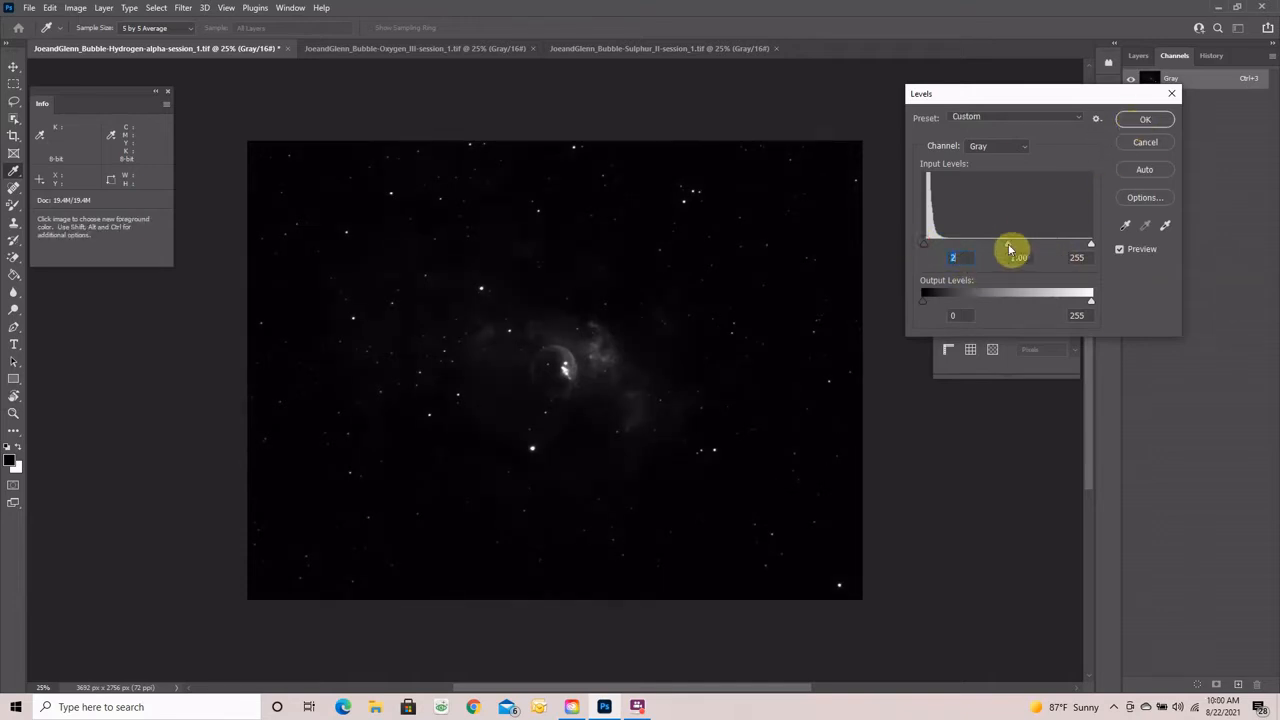
left_click_drag(1009, 248, 966, 251)
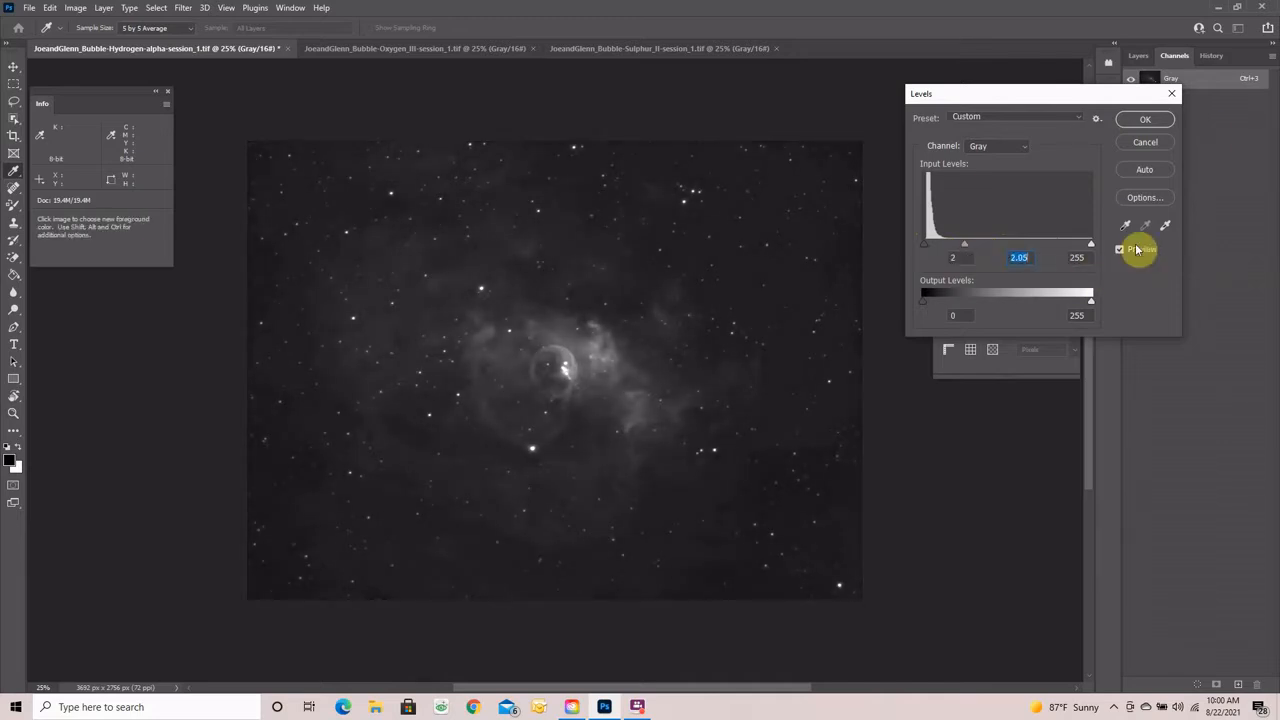
left_click(1152, 120)
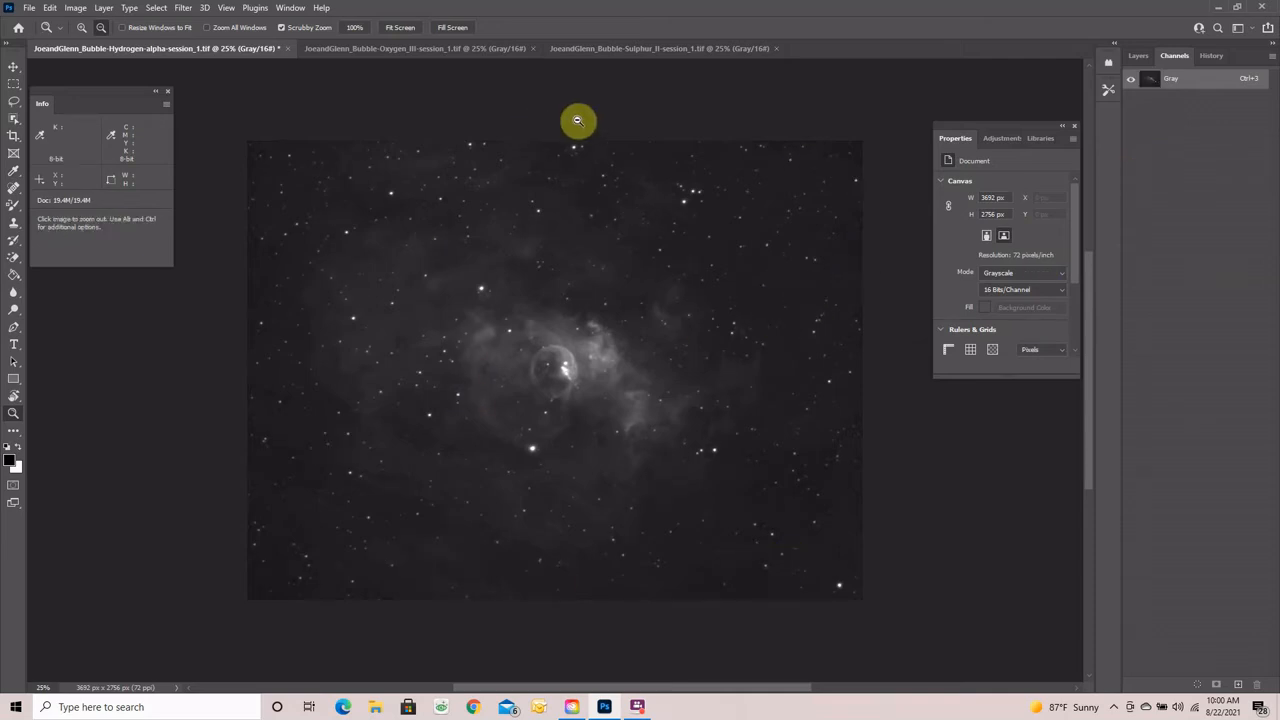
- Apply another Levels pass with black point raised to 14 and brighter midtones
key("ctrl+l")
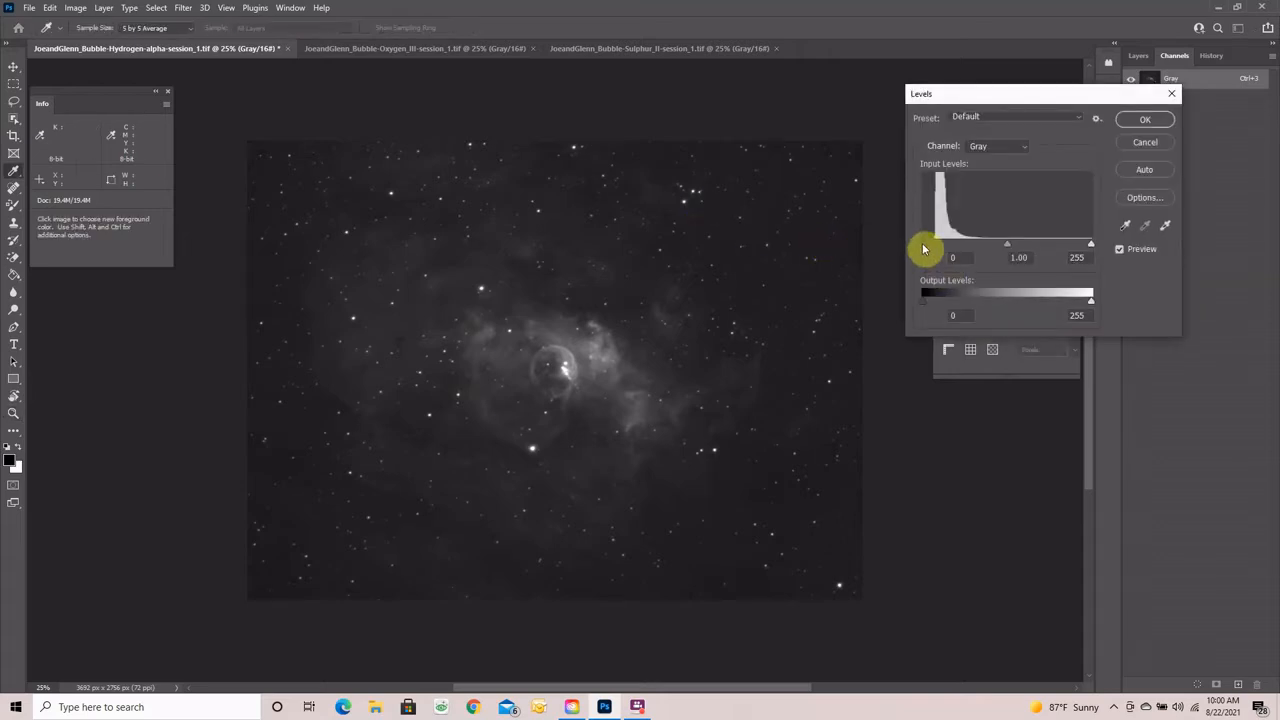
left_click_drag(923, 249, 934, 248)
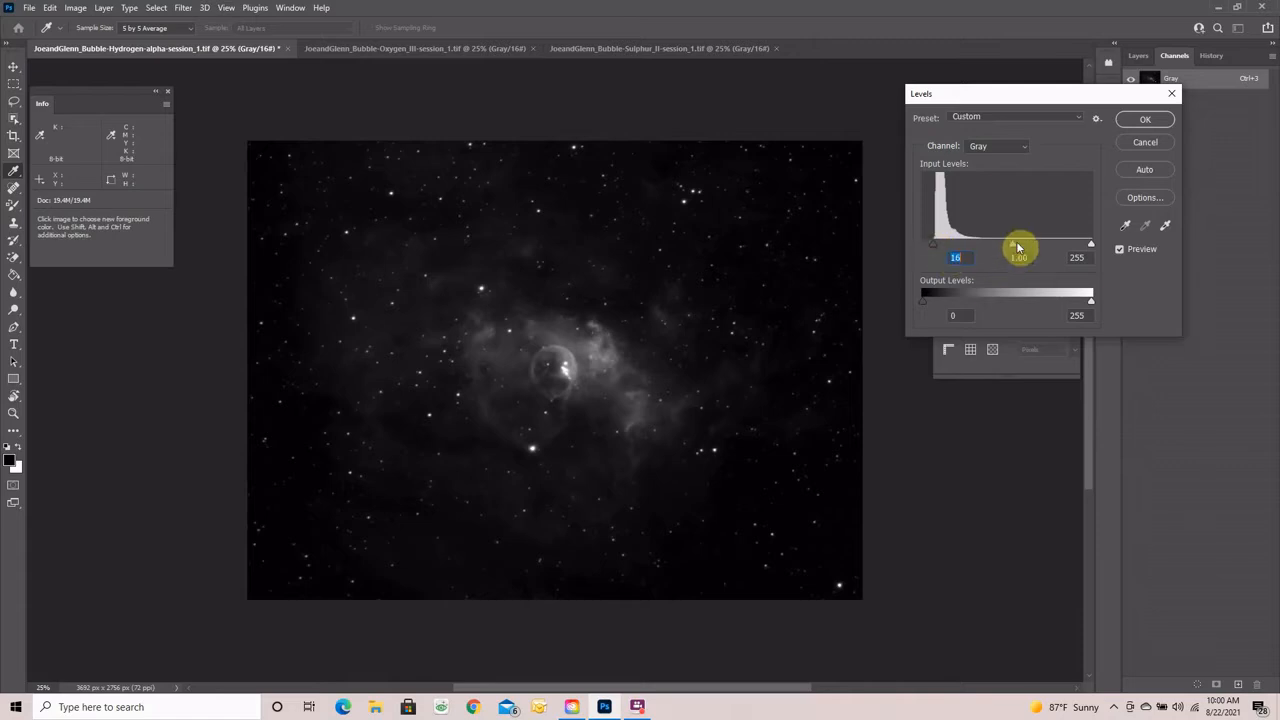
left_click_drag(1015, 248, 990, 247)
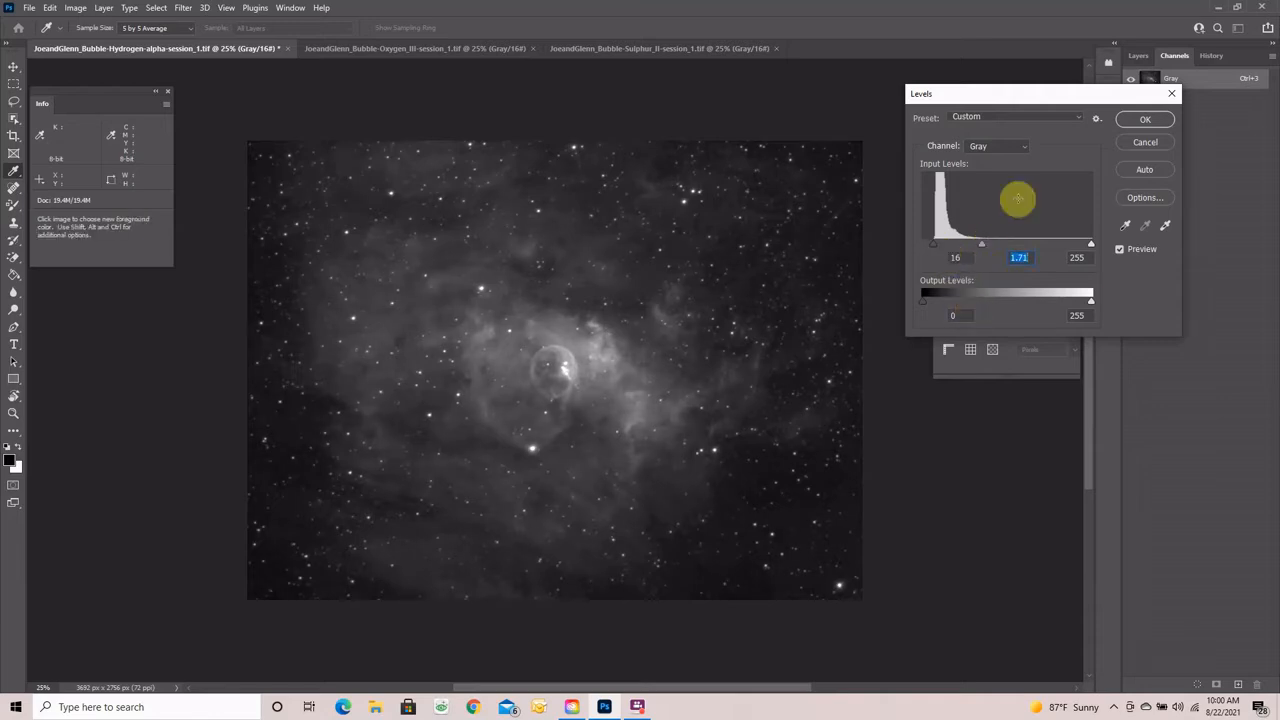
left_click(1144, 120)
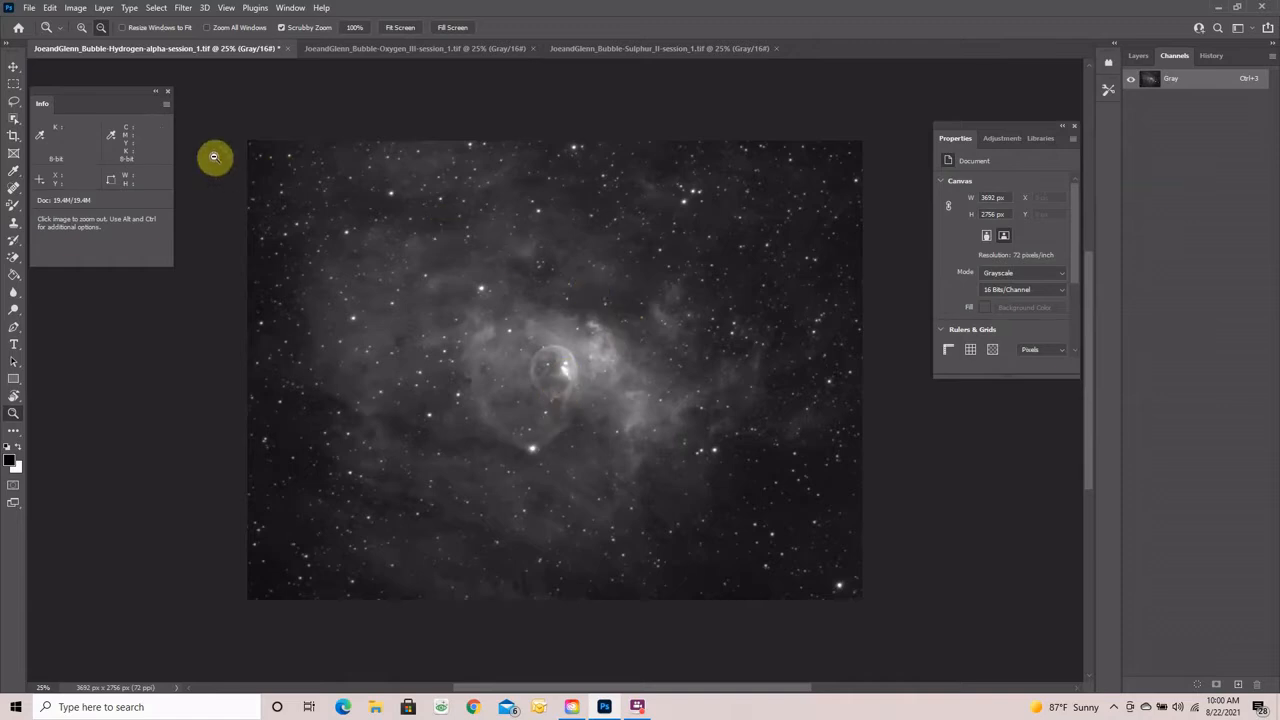
- Apply a Curves adjustment with a midpoint moved from input 55 to output 47
left_click(74, 8)
mouse_move(88, 42)
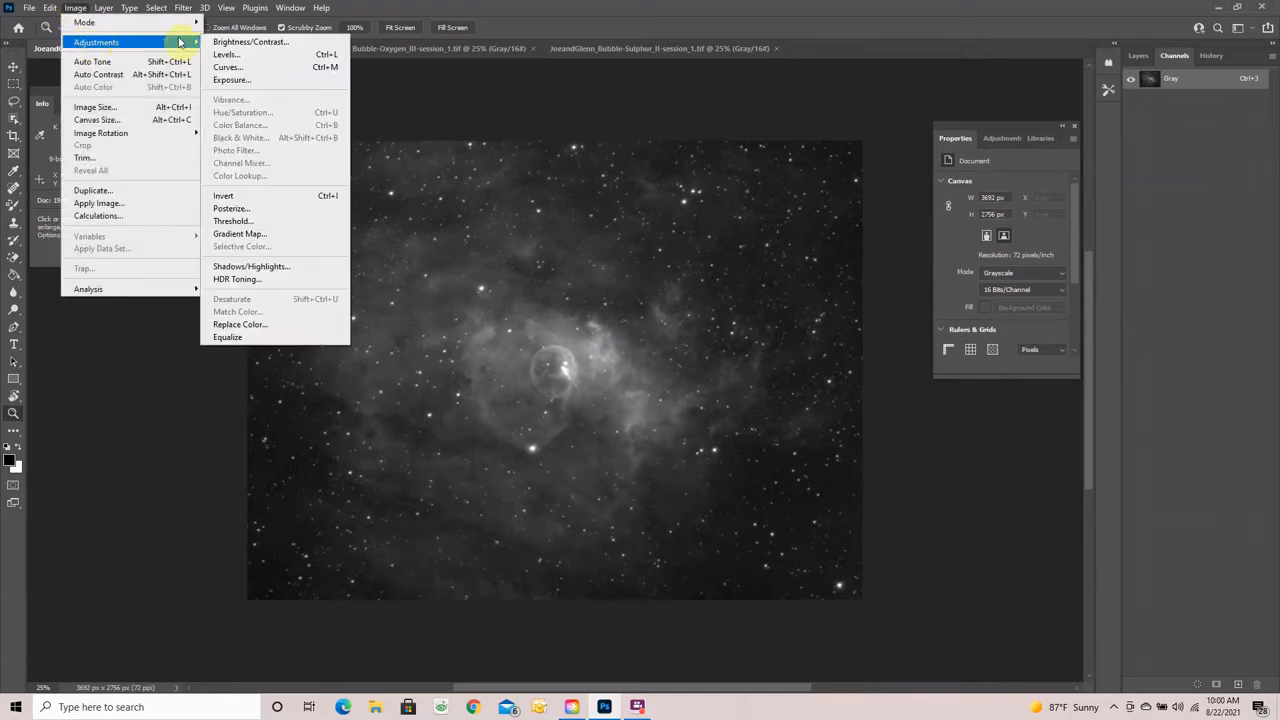
left_click(233, 68)
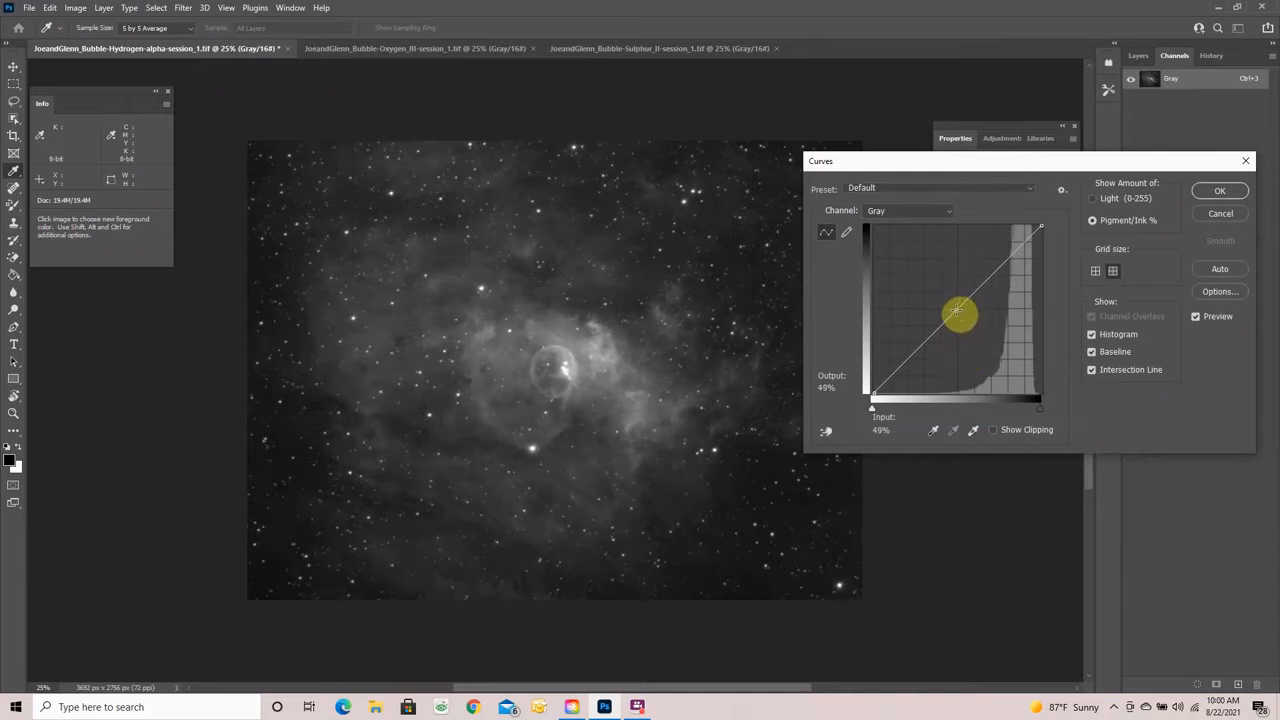
left_click(956, 311)
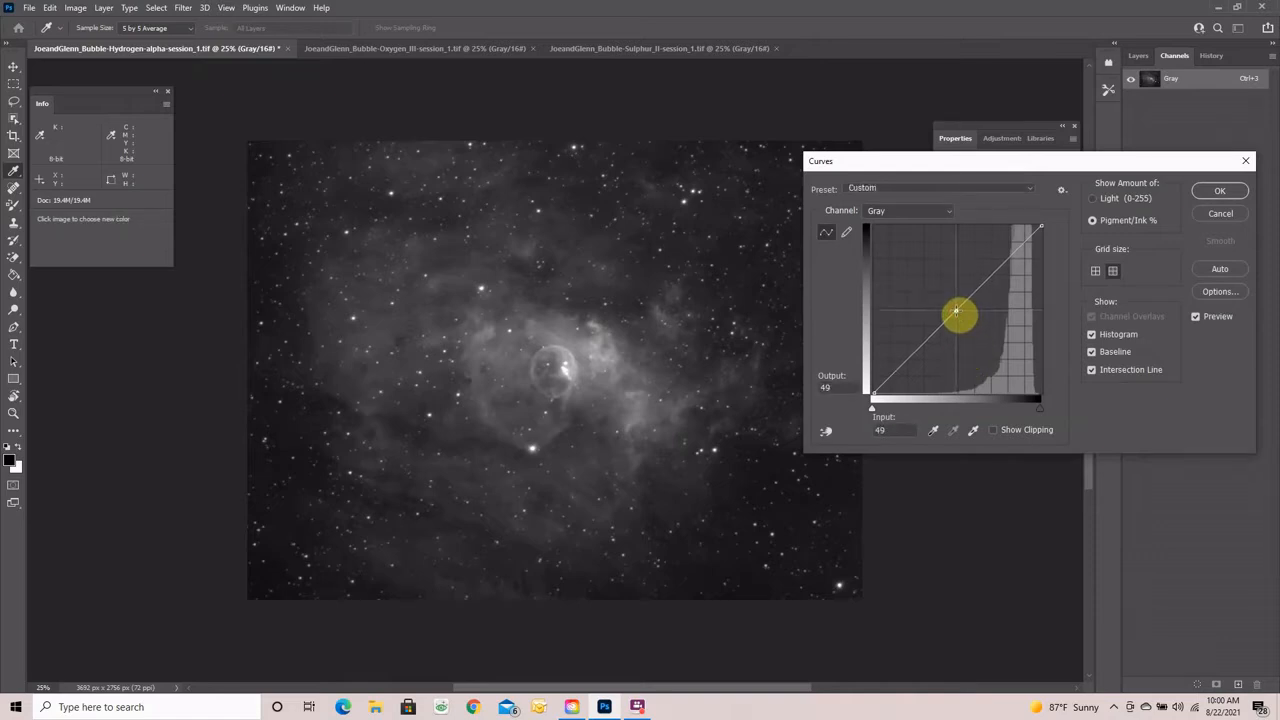
left_click_drag(956, 311, 960, 311)
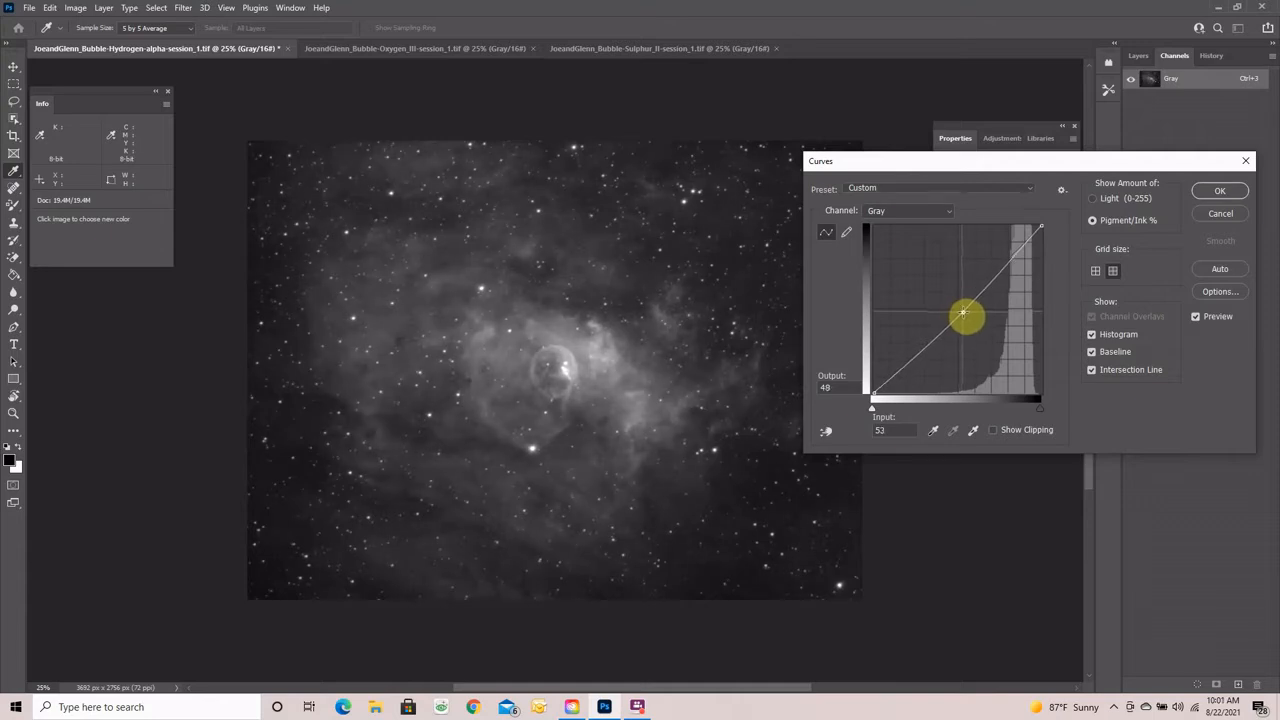
left_click_drag(963, 313, 966, 316)
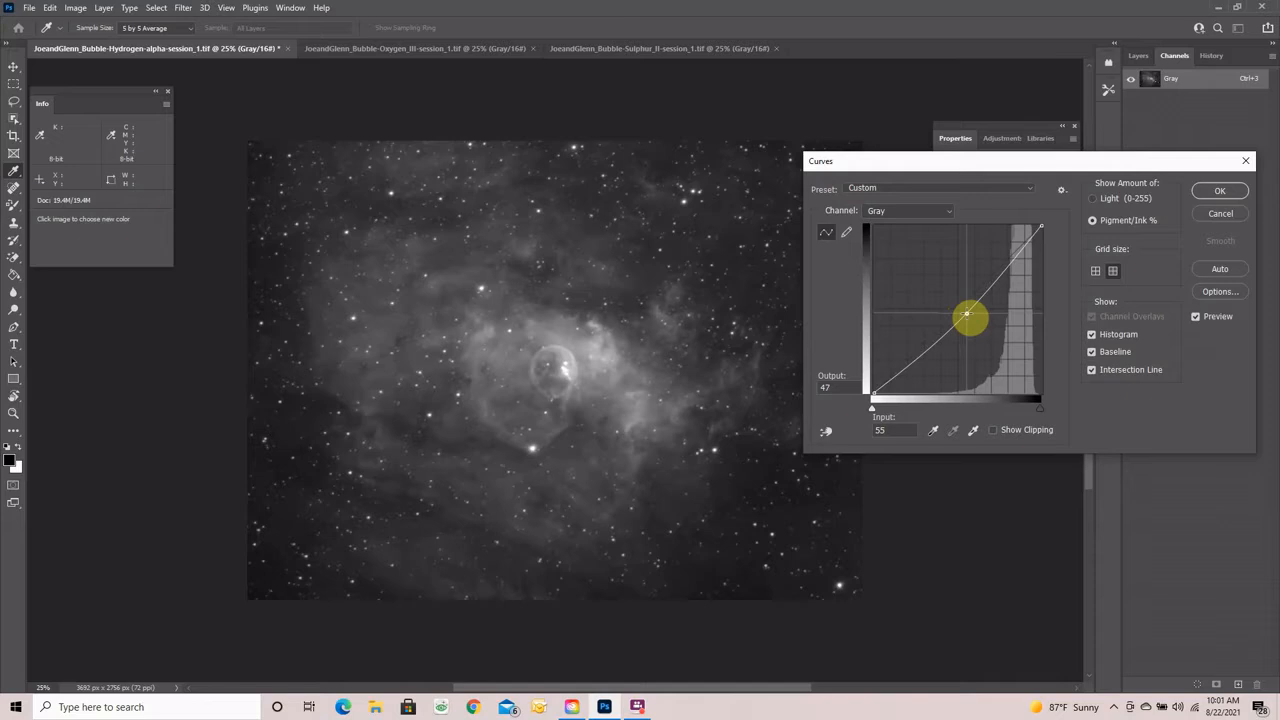
left_click(1212, 192)
key("z")
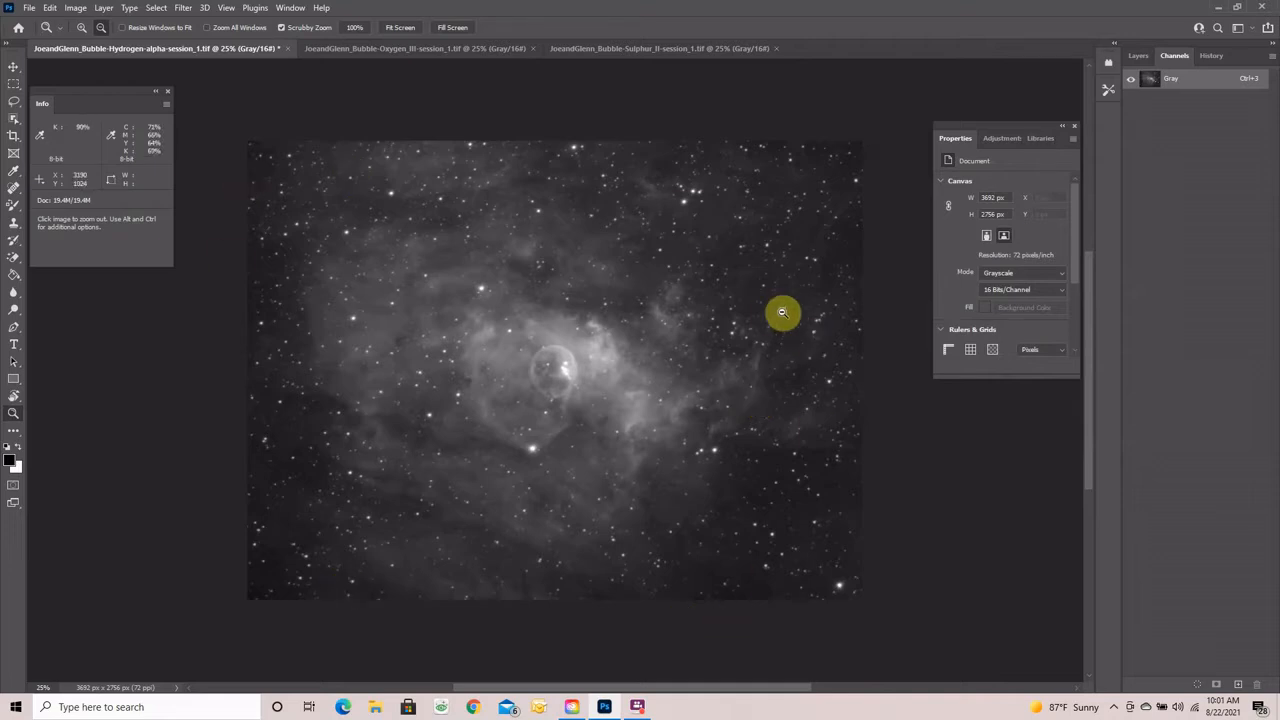
- Apply Levels with the black input raised to 11
key("ctrl+l")
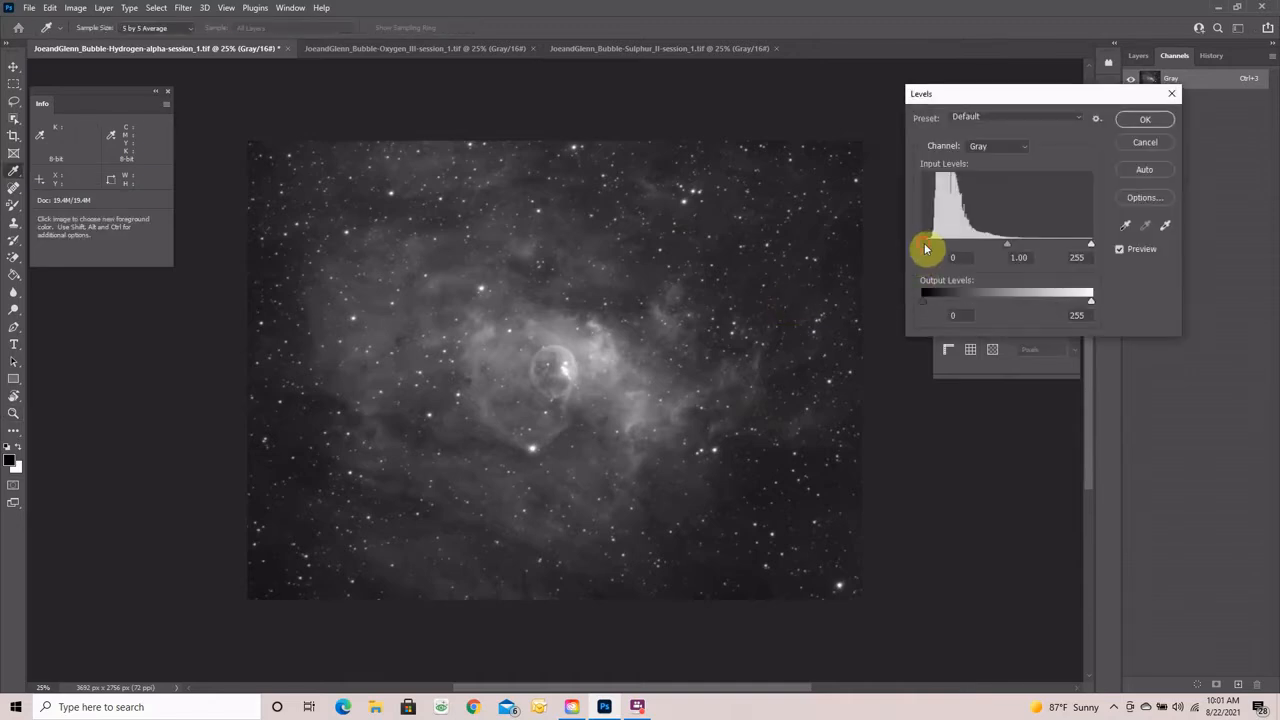
left_click_drag(926, 249, 929, 248)
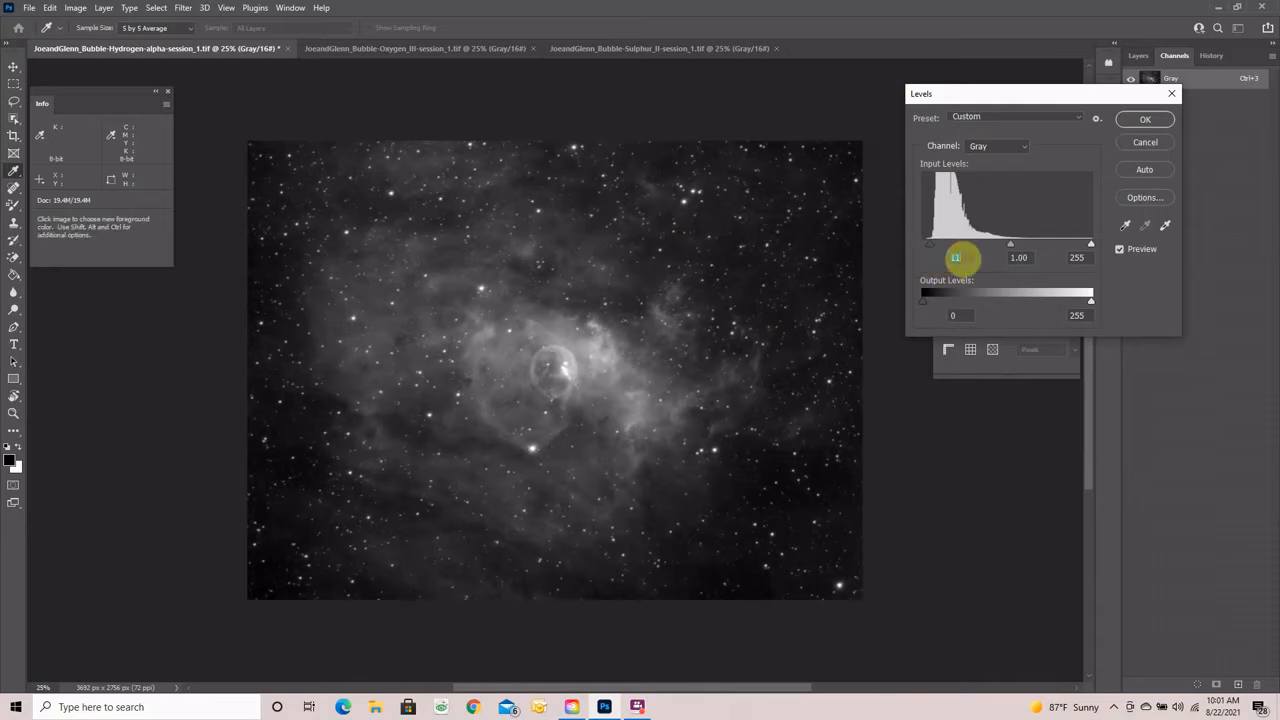
left_click(960, 257)
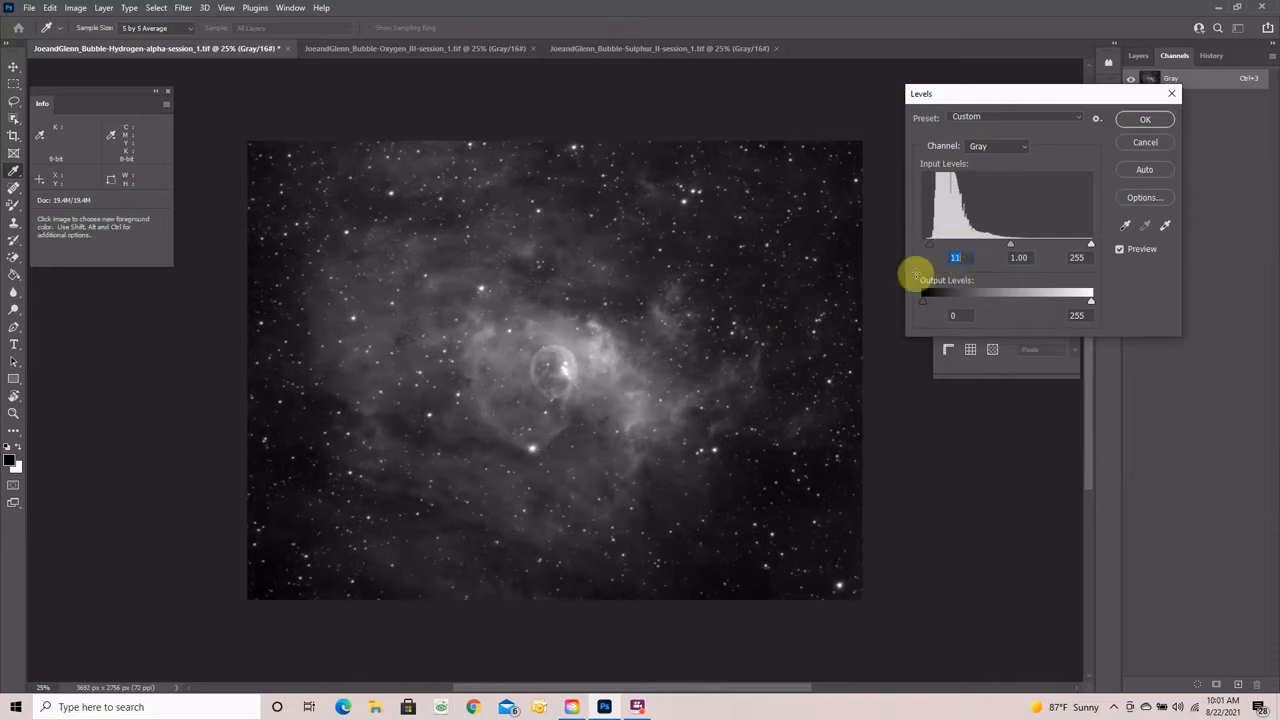
left_click(1145, 119)
- Zoom out and launch the Camera Raw Filter on the Hydrogen-alpha image
key("z")
key("alt")
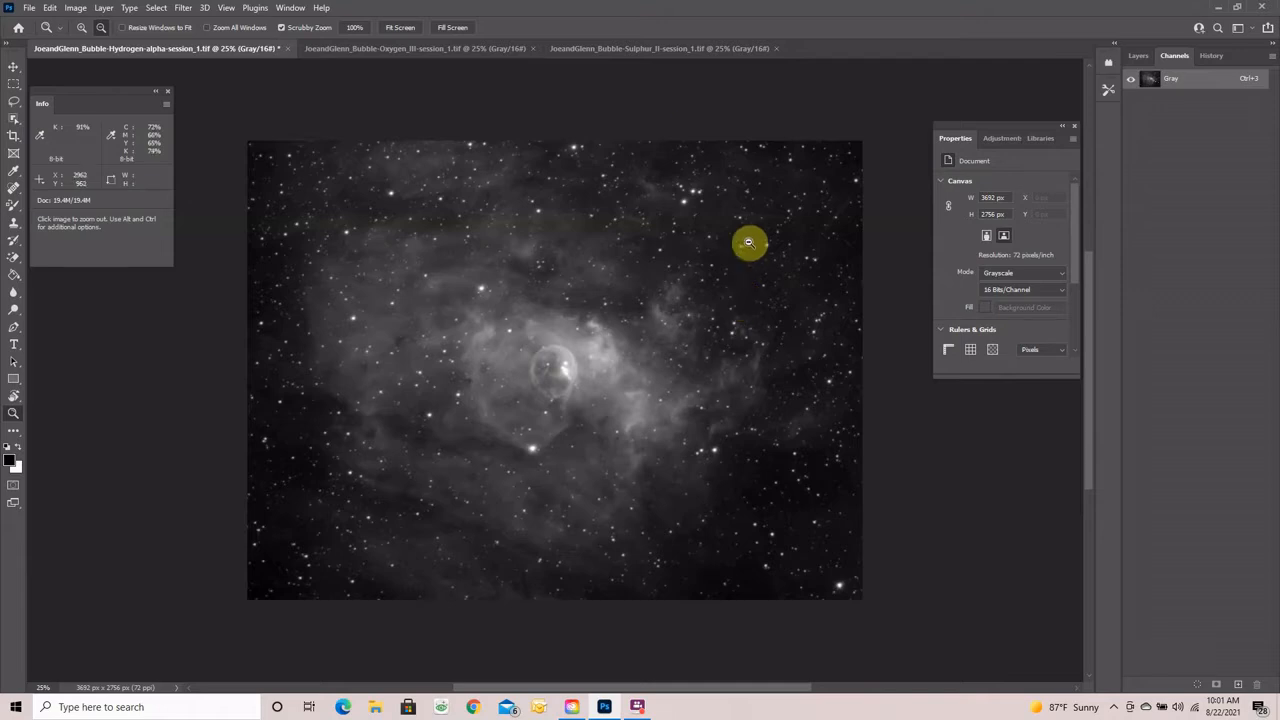
left_click(184, 8)
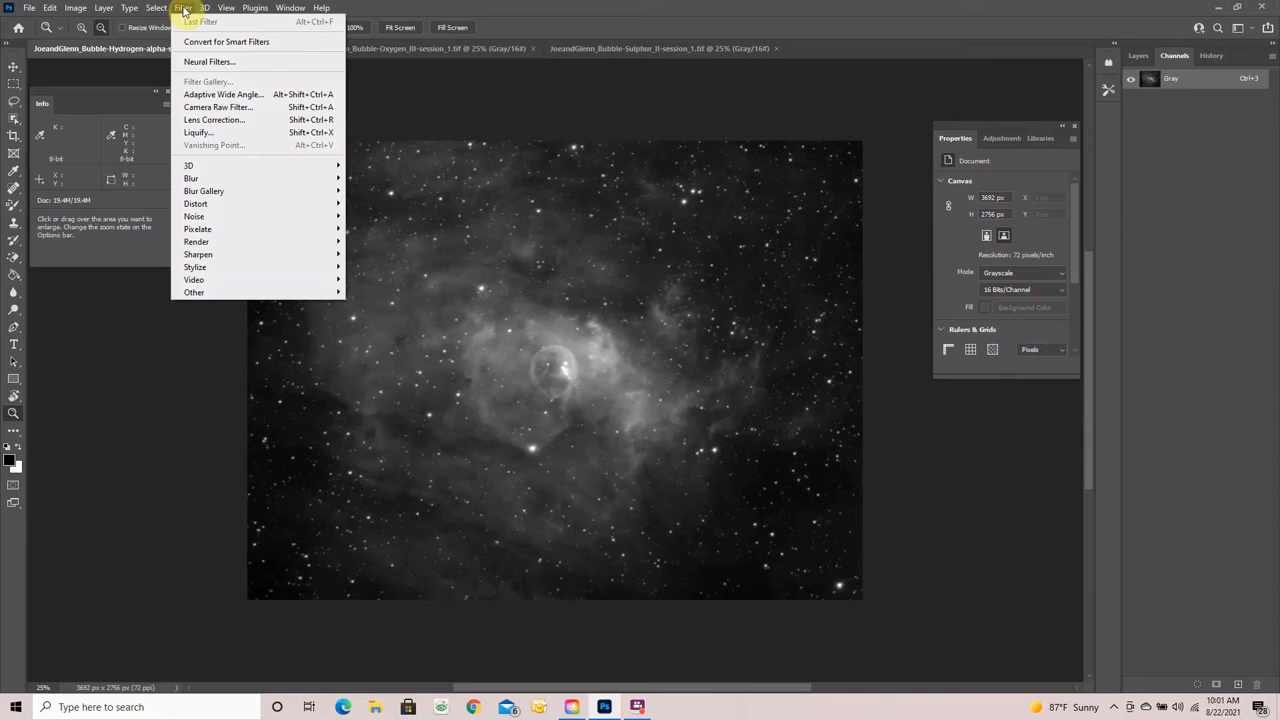
left_click(211, 107)
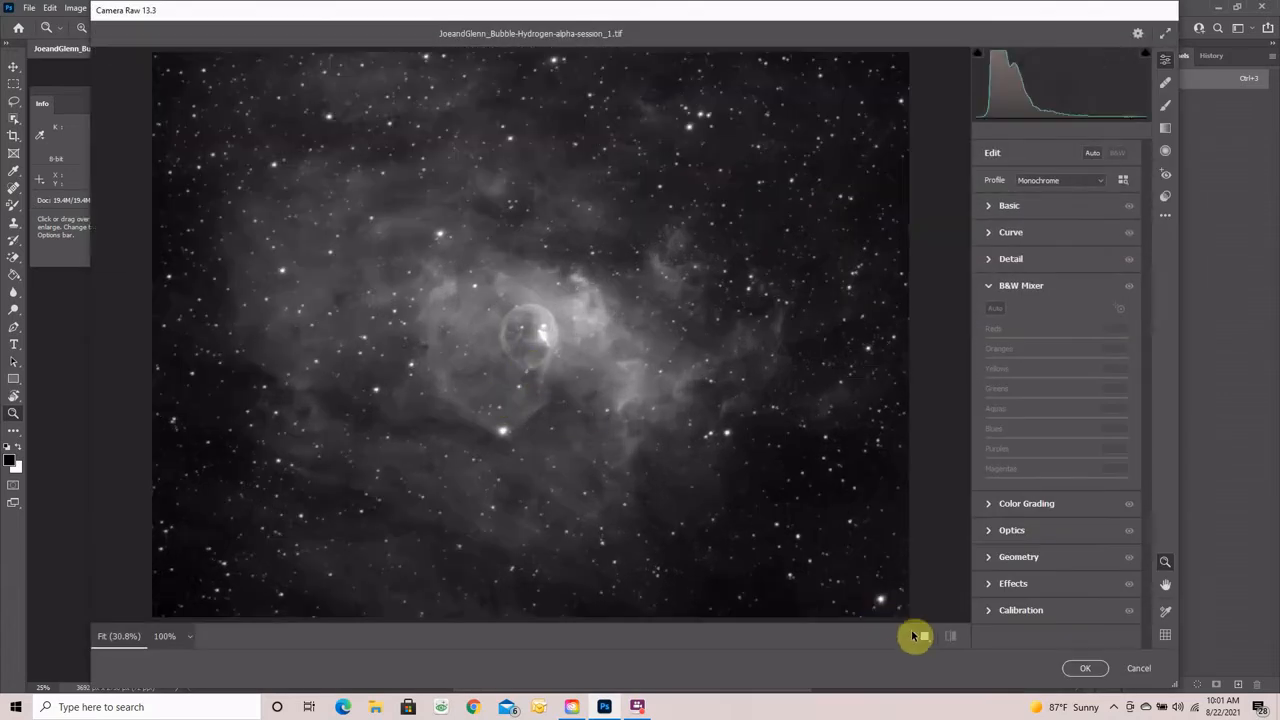
- In Camera Raw's Before/After view, zoom on the bubble and set Noise Reduction to 28
left_click(924, 638)
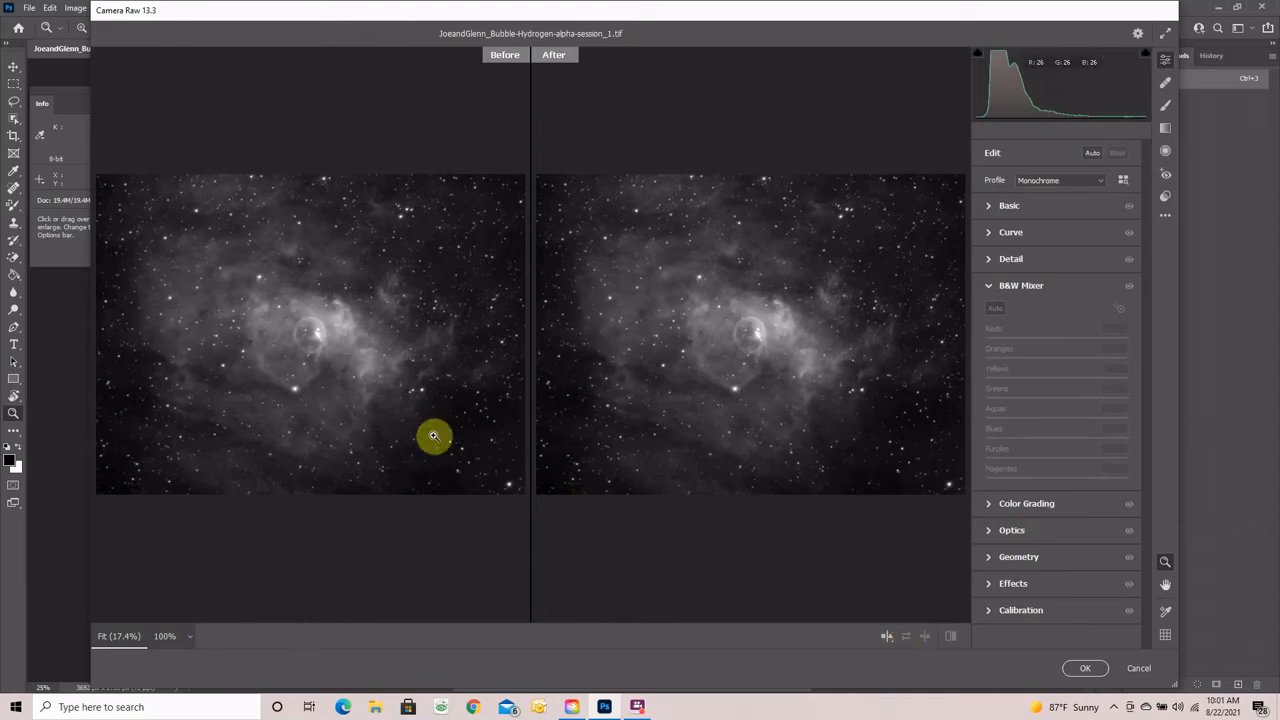
left_click_drag(312, 342, 434, 351)
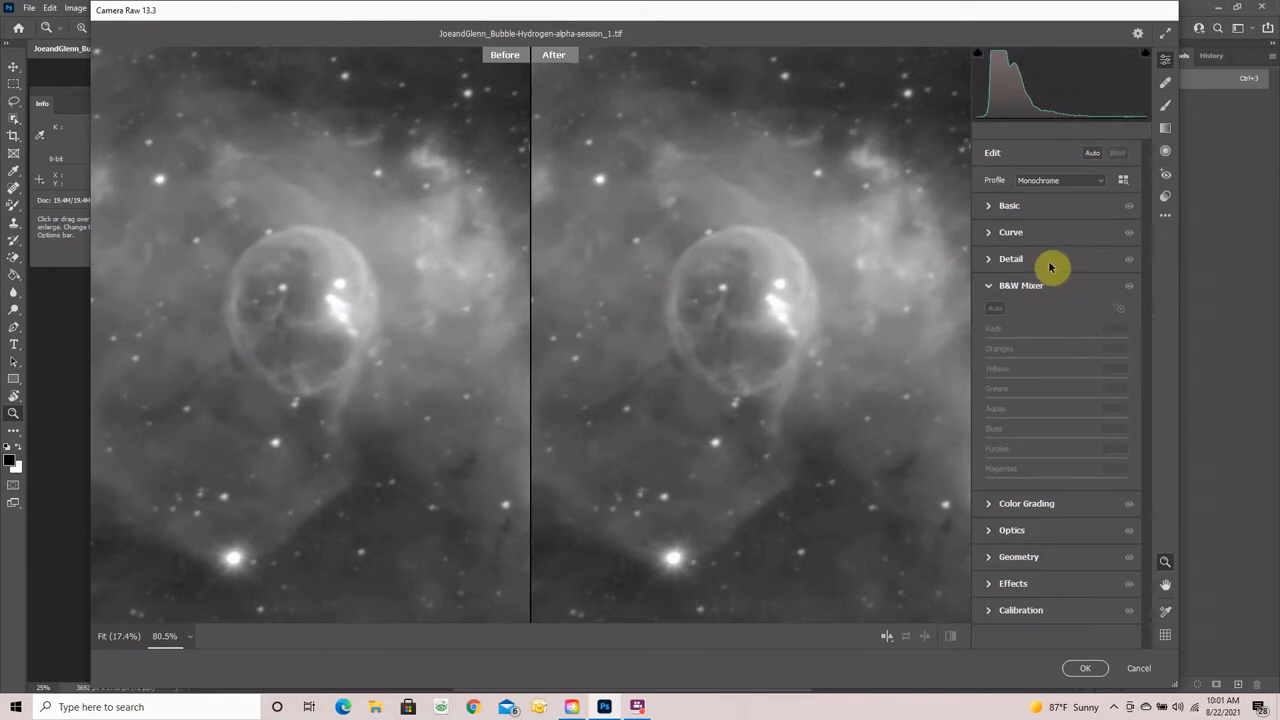
left_click(988, 260)
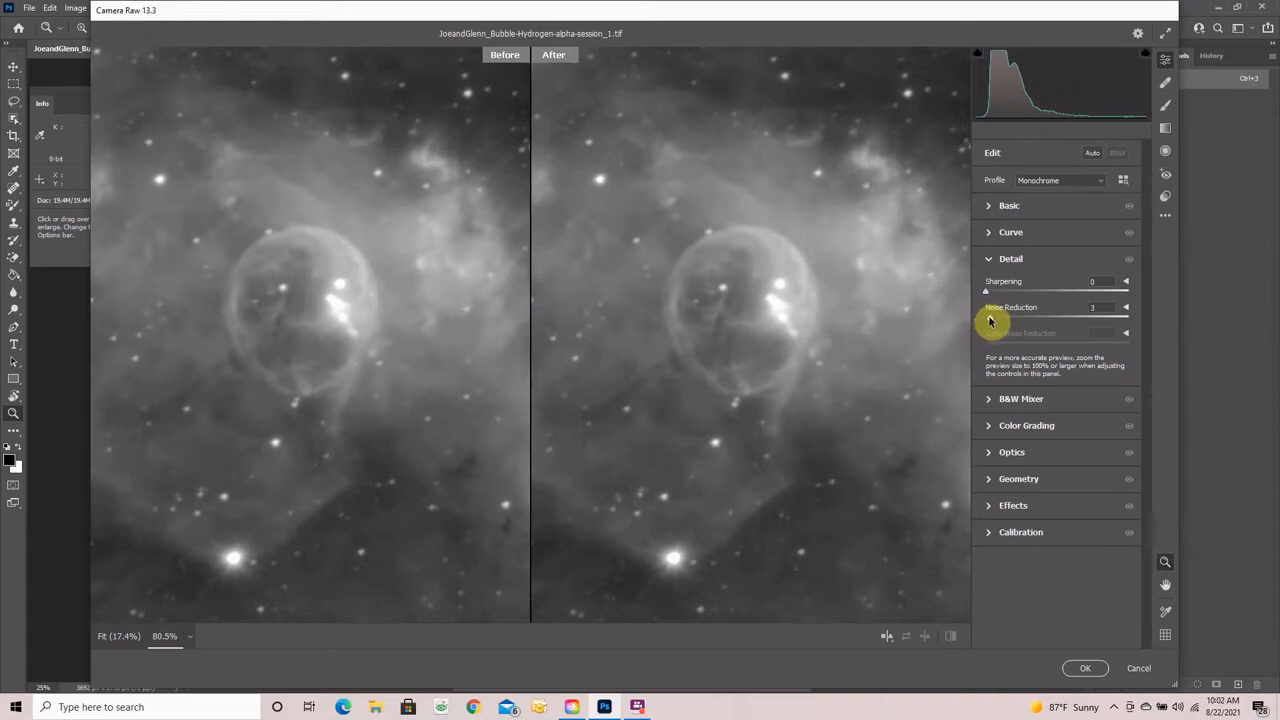
left_click_drag(995, 320, 1065, 322)
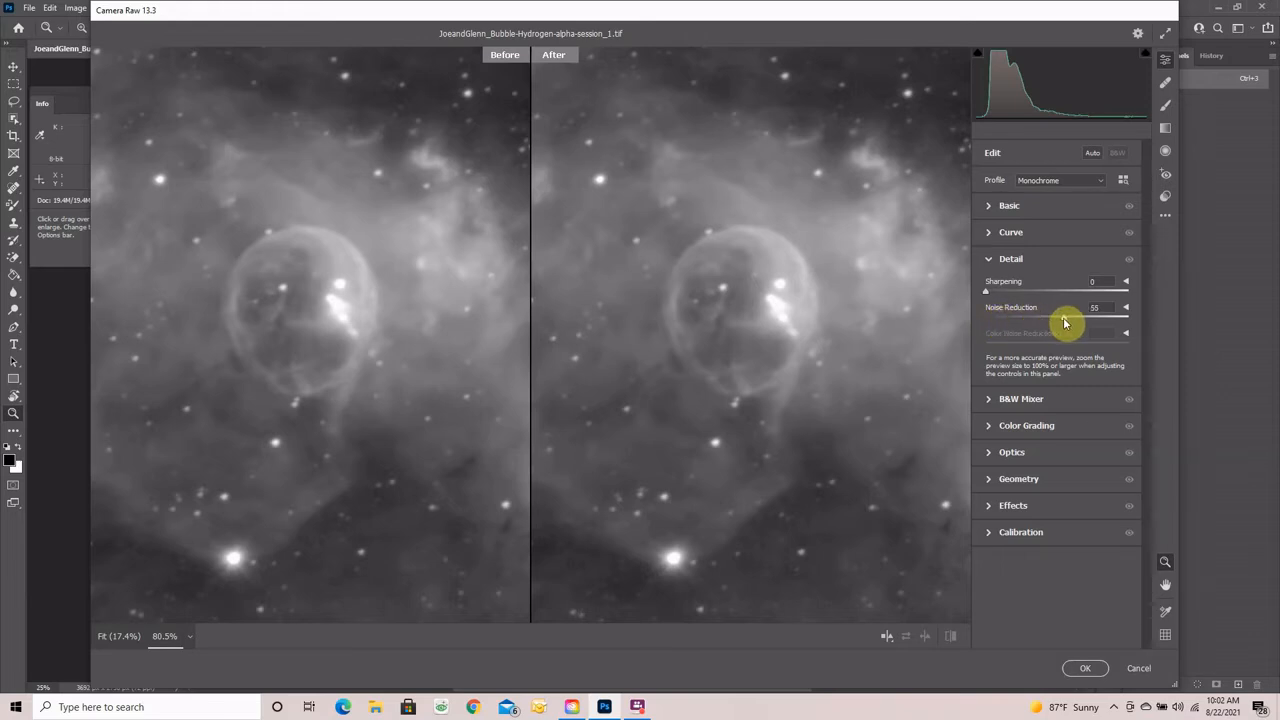
left_click_drag(1064, 322, 1037, 322)
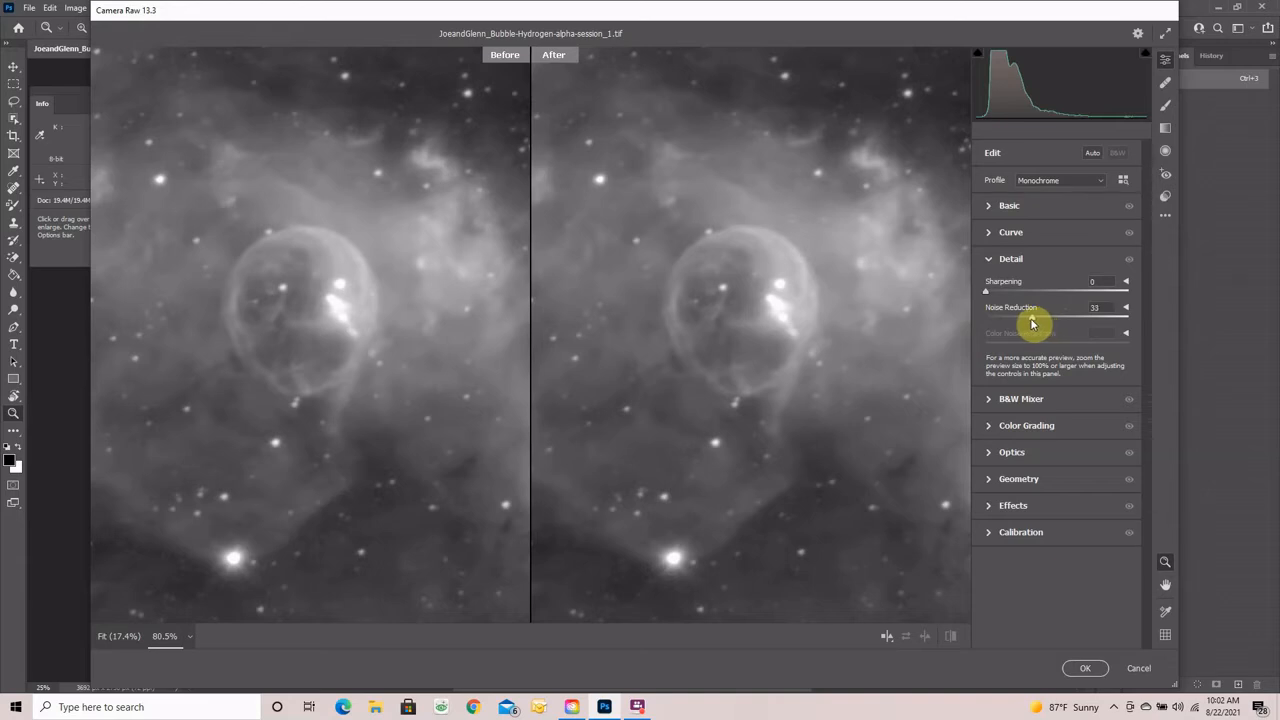
left_click_drag(1028, 321, 1024, 321)
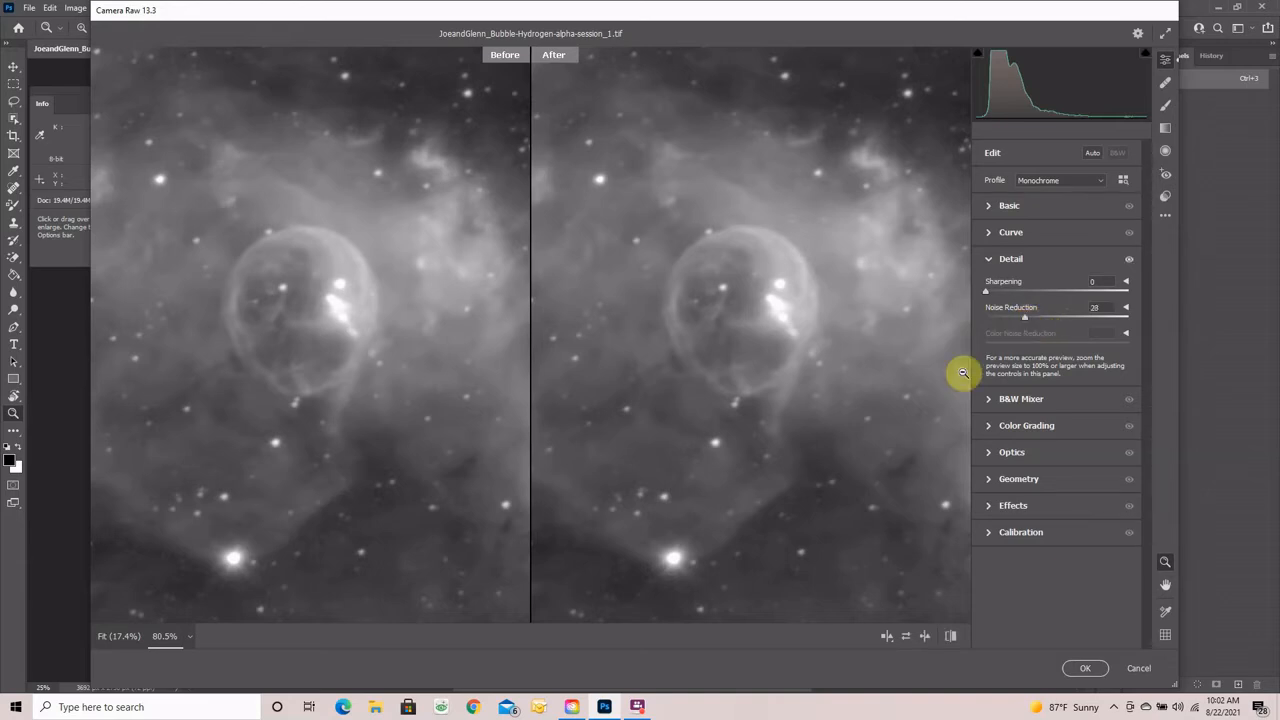
left_click(1080, 657)
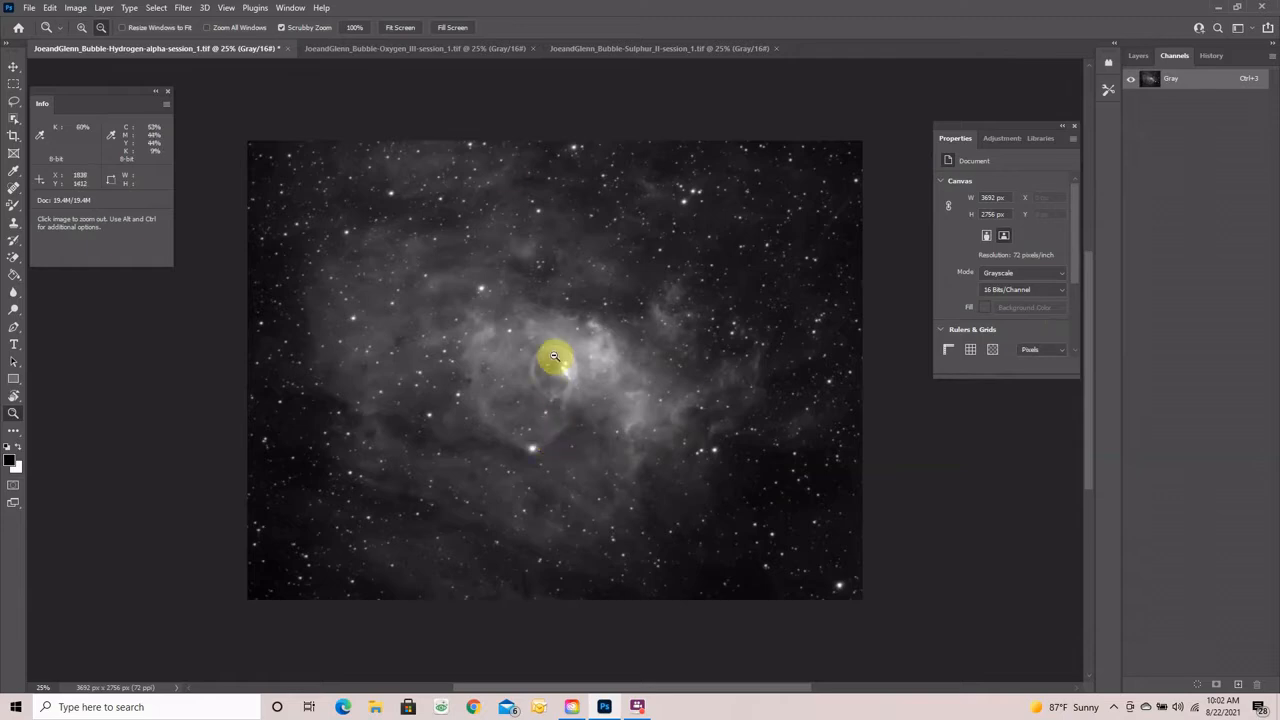
- Look over the O3 and S2 images, then return to the Ha image
left_click(420, 50)
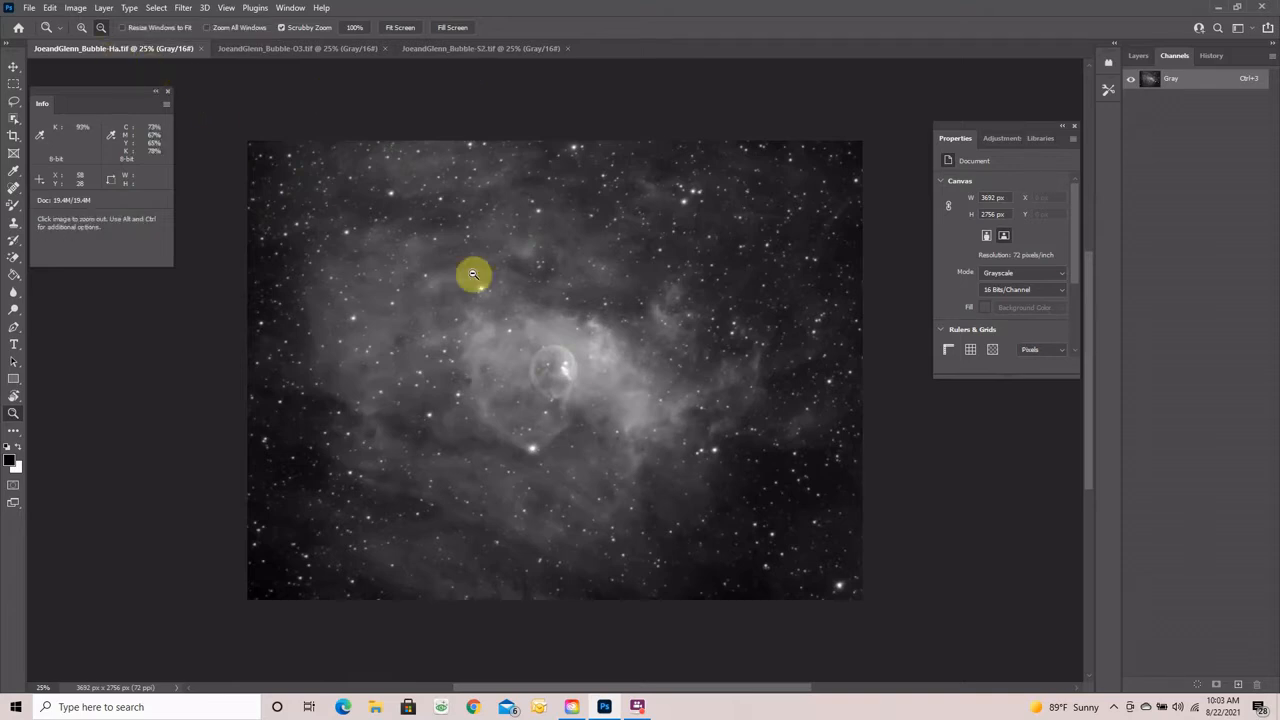
left_click(301, 49)
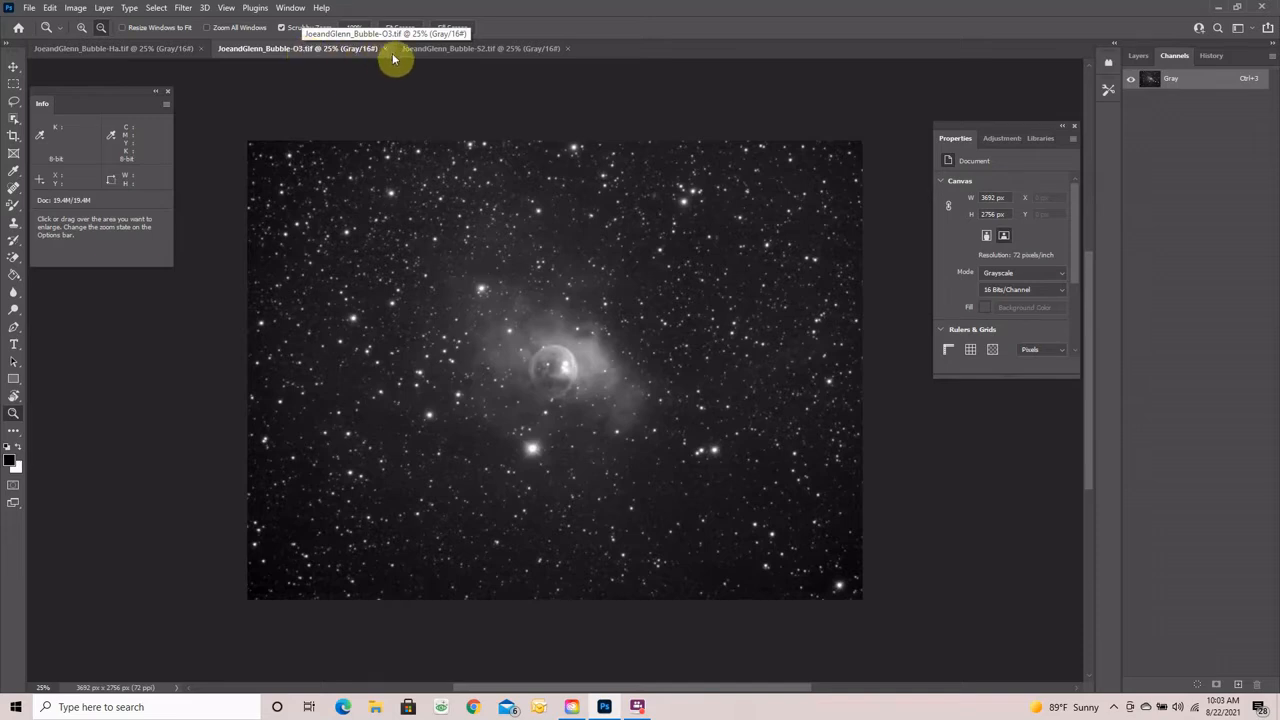
left_click(480, 49)
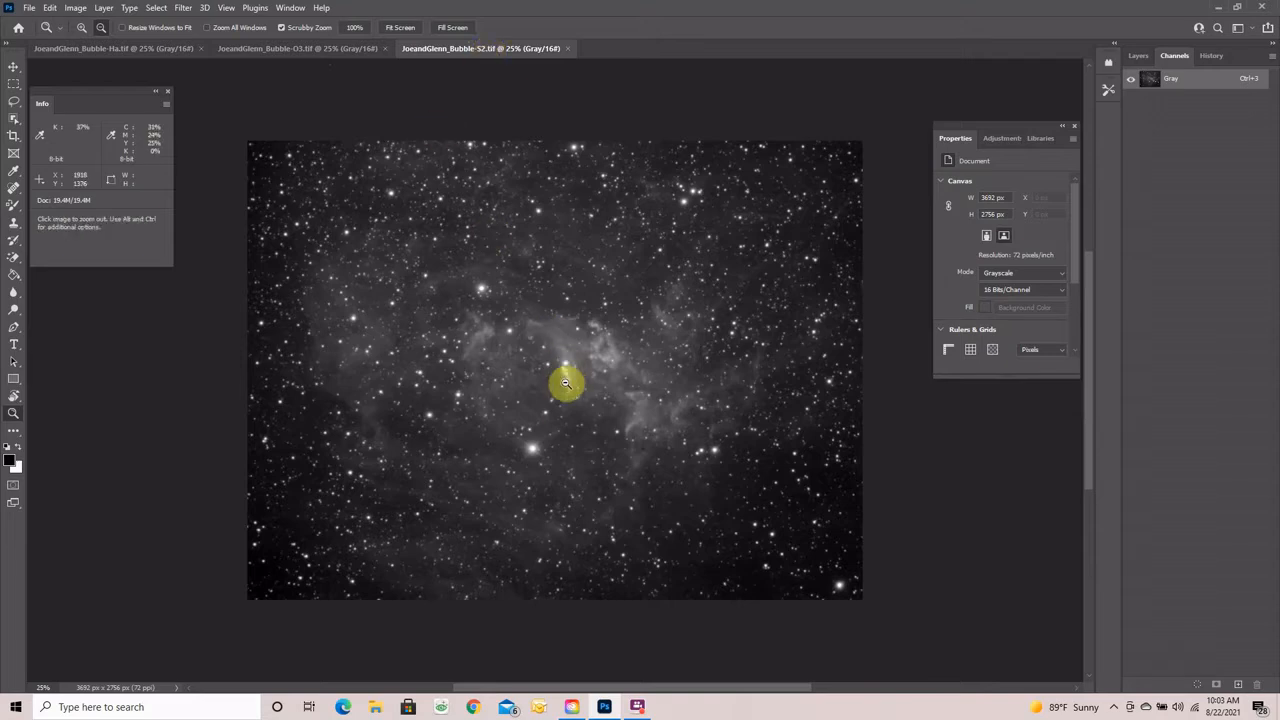
left_click(106, 50)
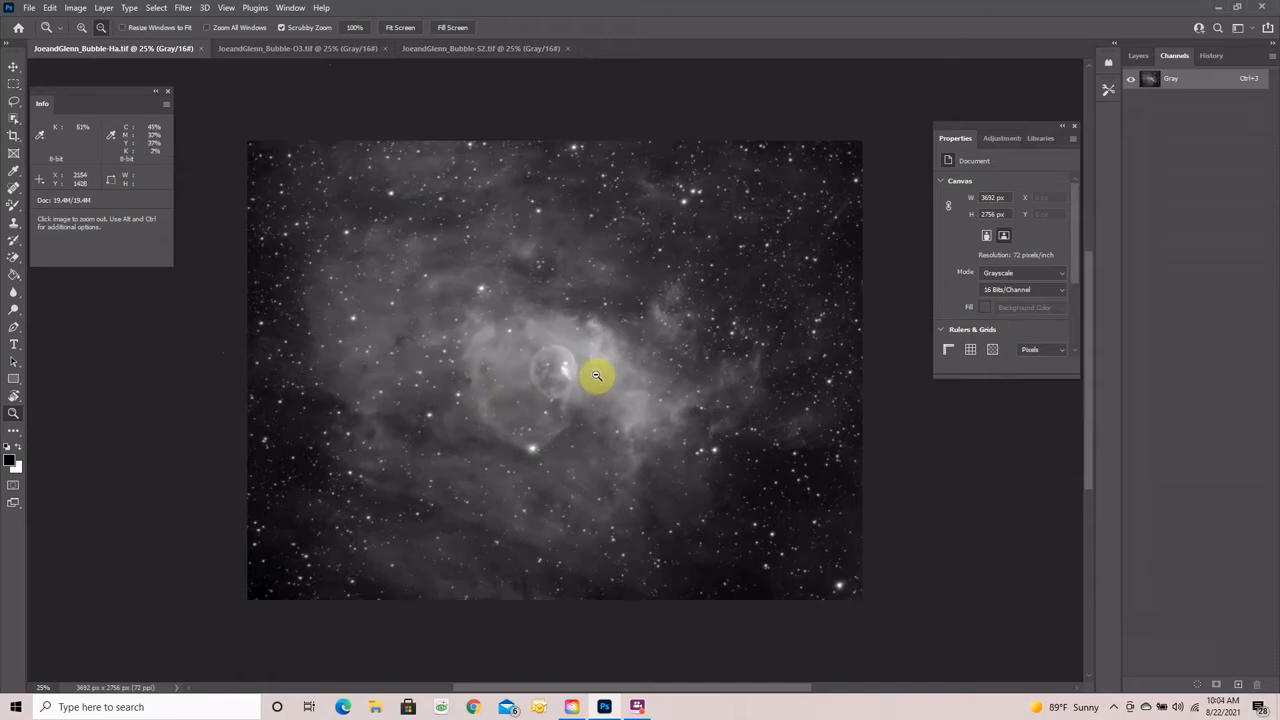
- Zoom the Ha image out to 16.7% and select the whole canvas
left_click(562, 372)
left_click(562, 372)
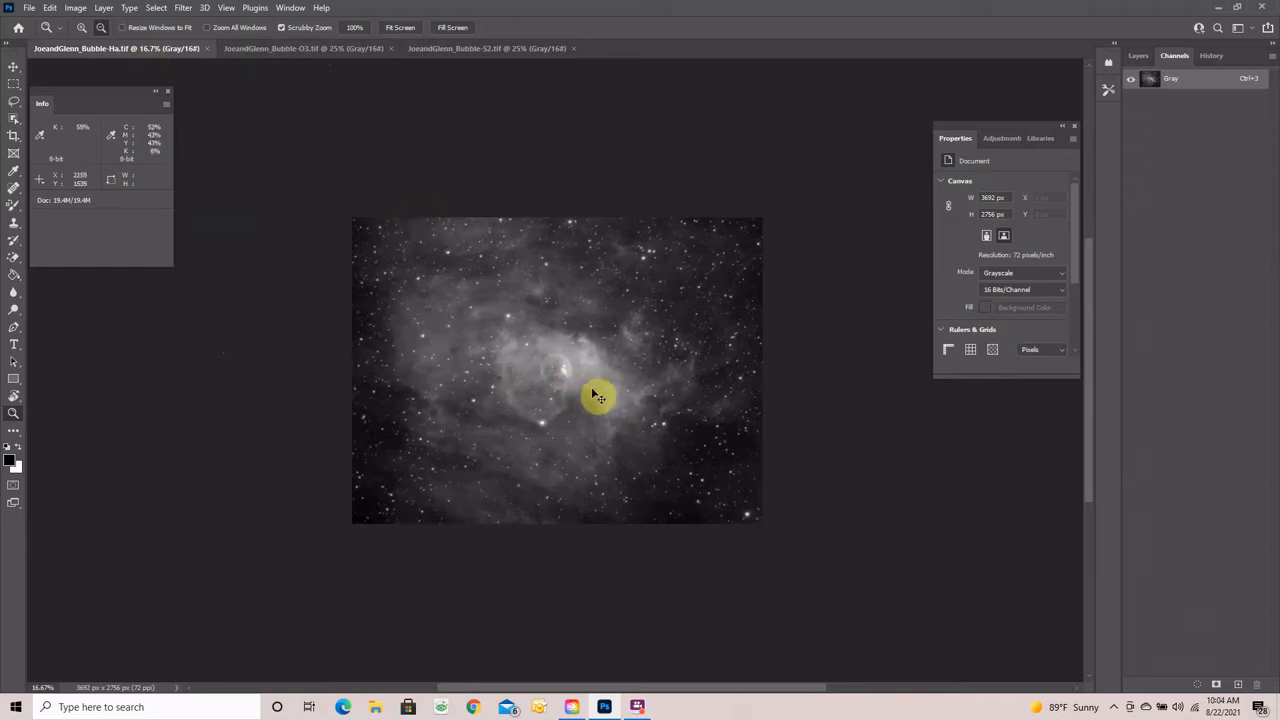
key("ctrl+a")
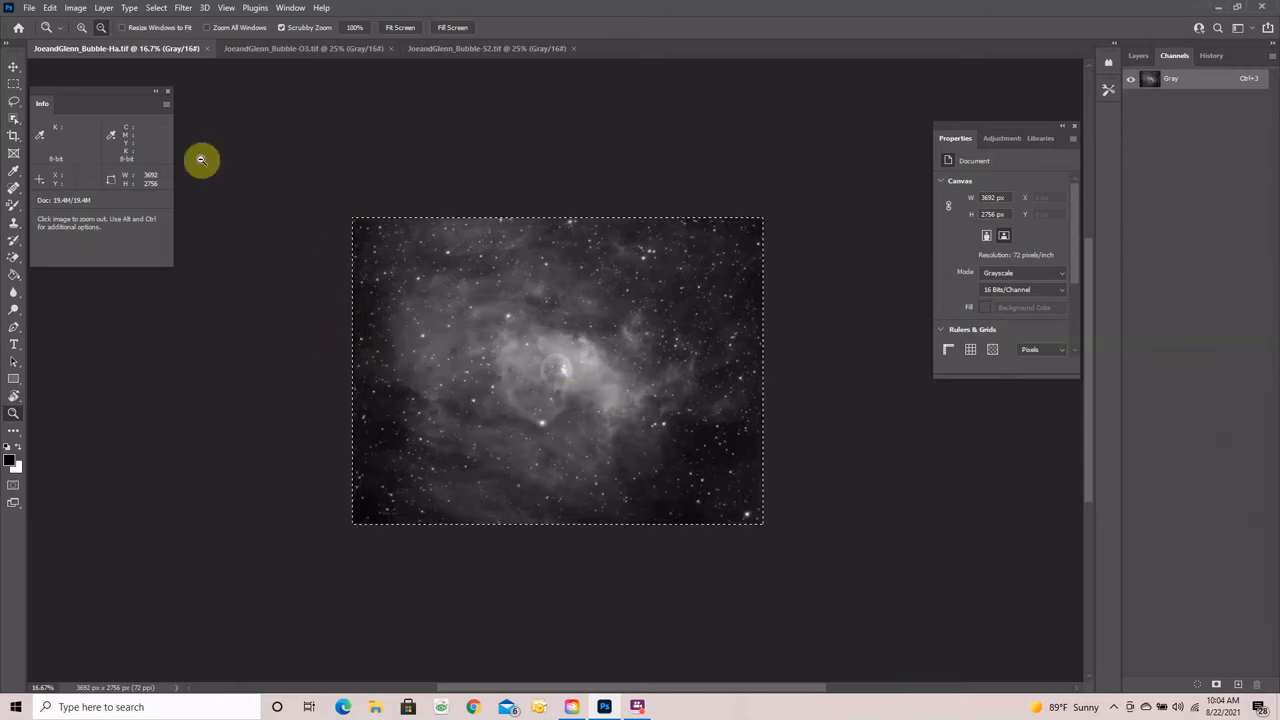
- Create a new 3692 × 2756 px, 16-bit document in RGB Color mode
left_click(29, 8)
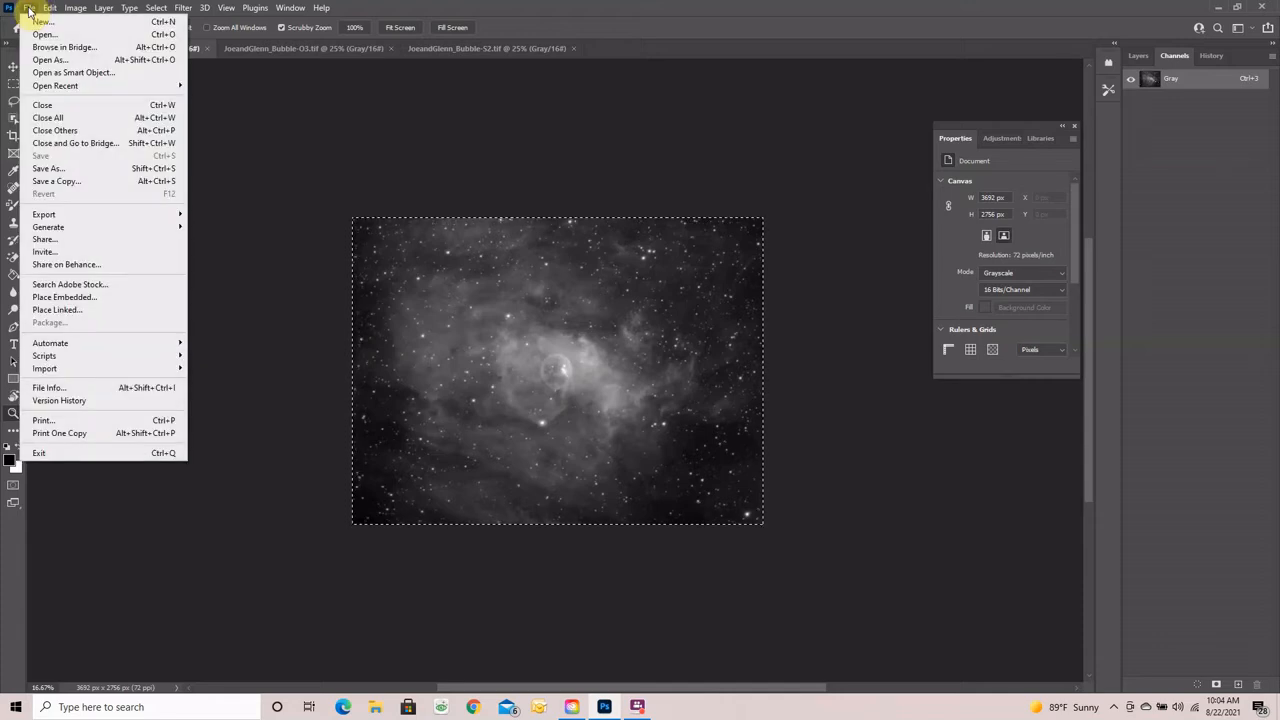
left_click(38, 21)
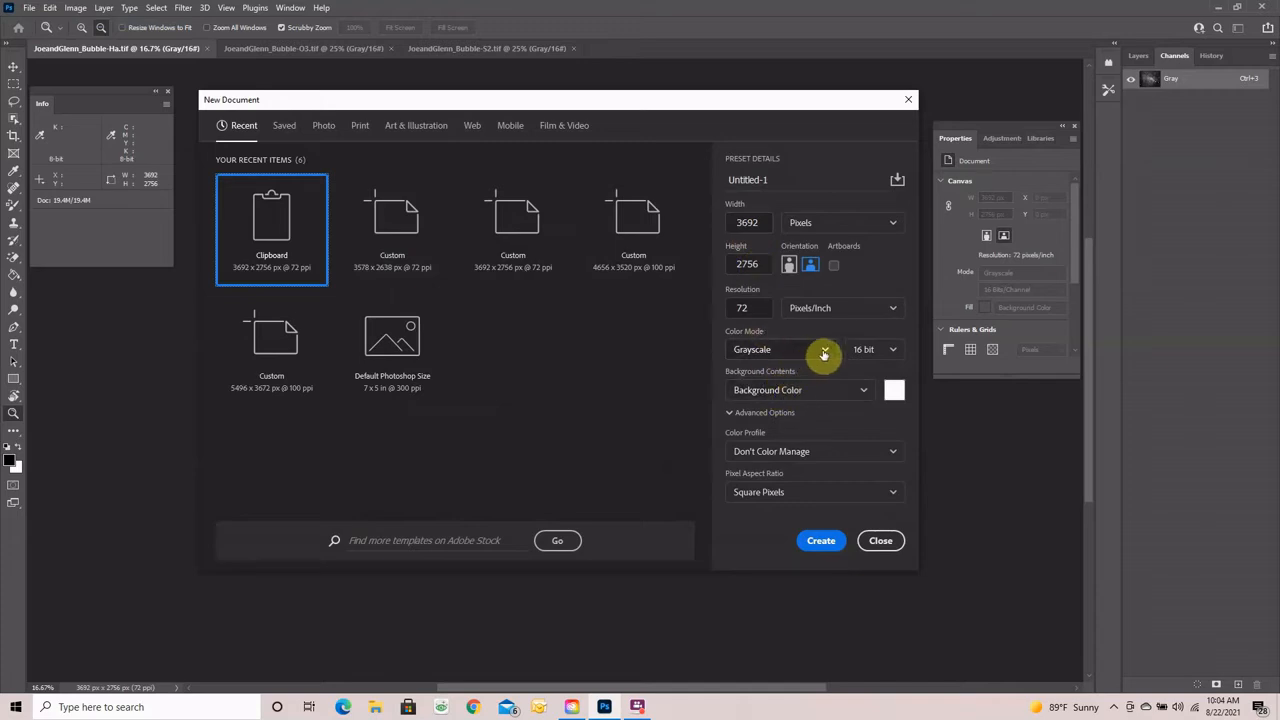
left_click(826, 351)
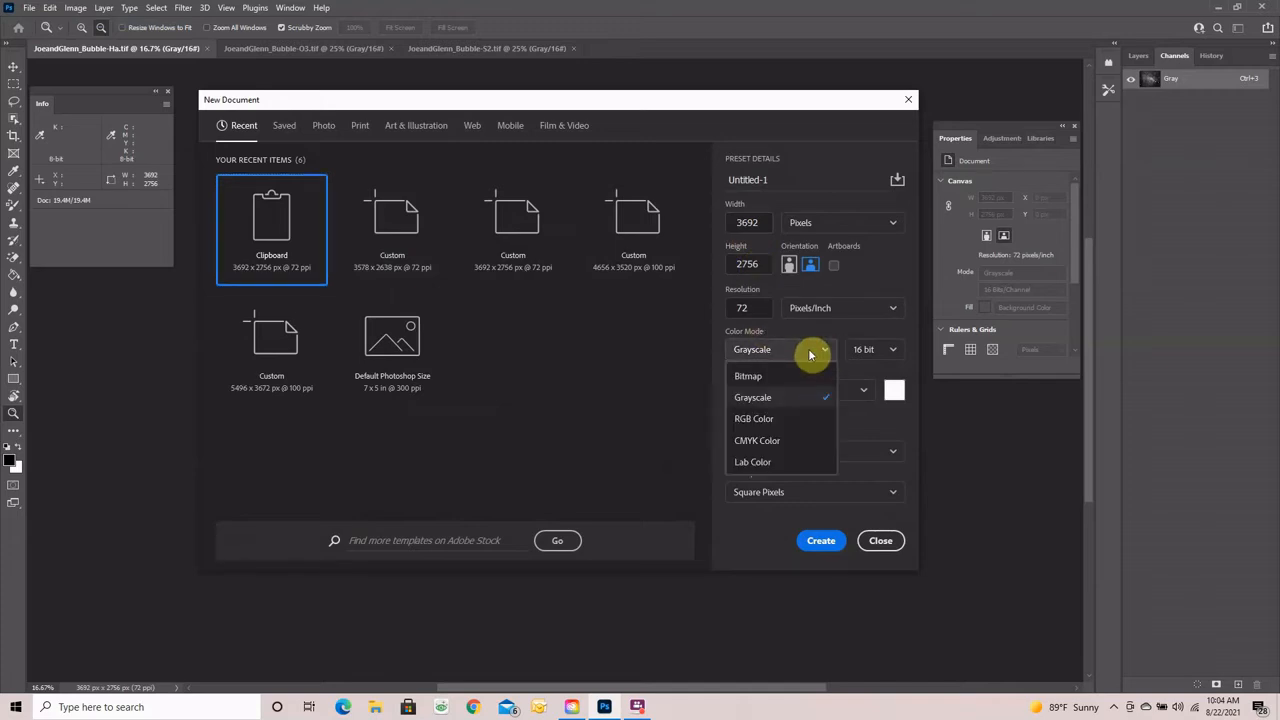
left_click(756, 419)
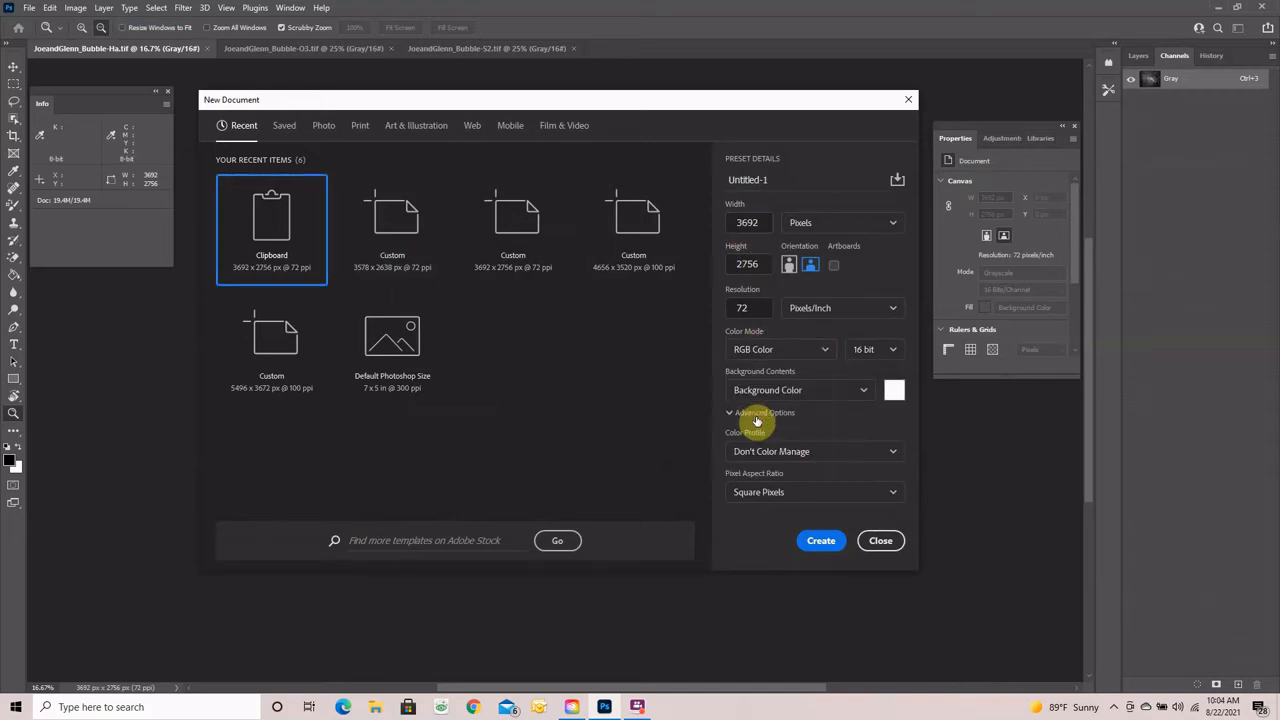
left_click(819, 538)
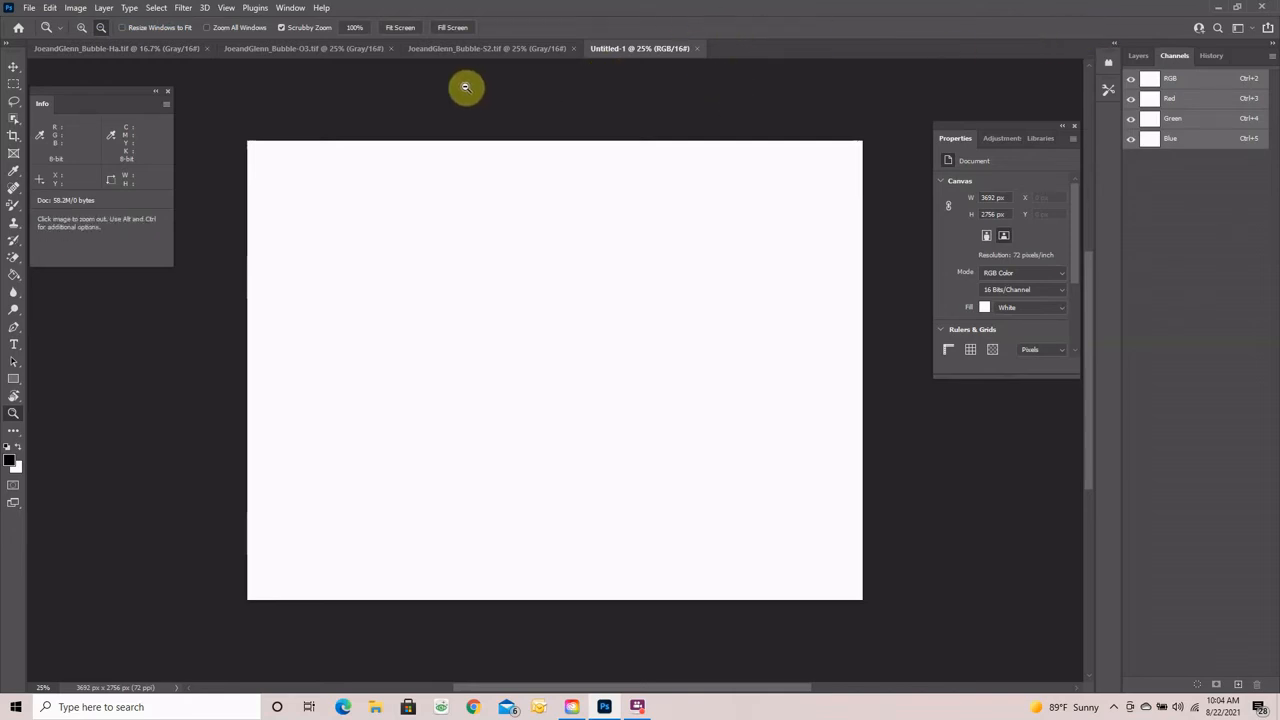
- Paste the Ha image into the Green channel and the O3 image into the Blue channel
left_click(1182, 120)
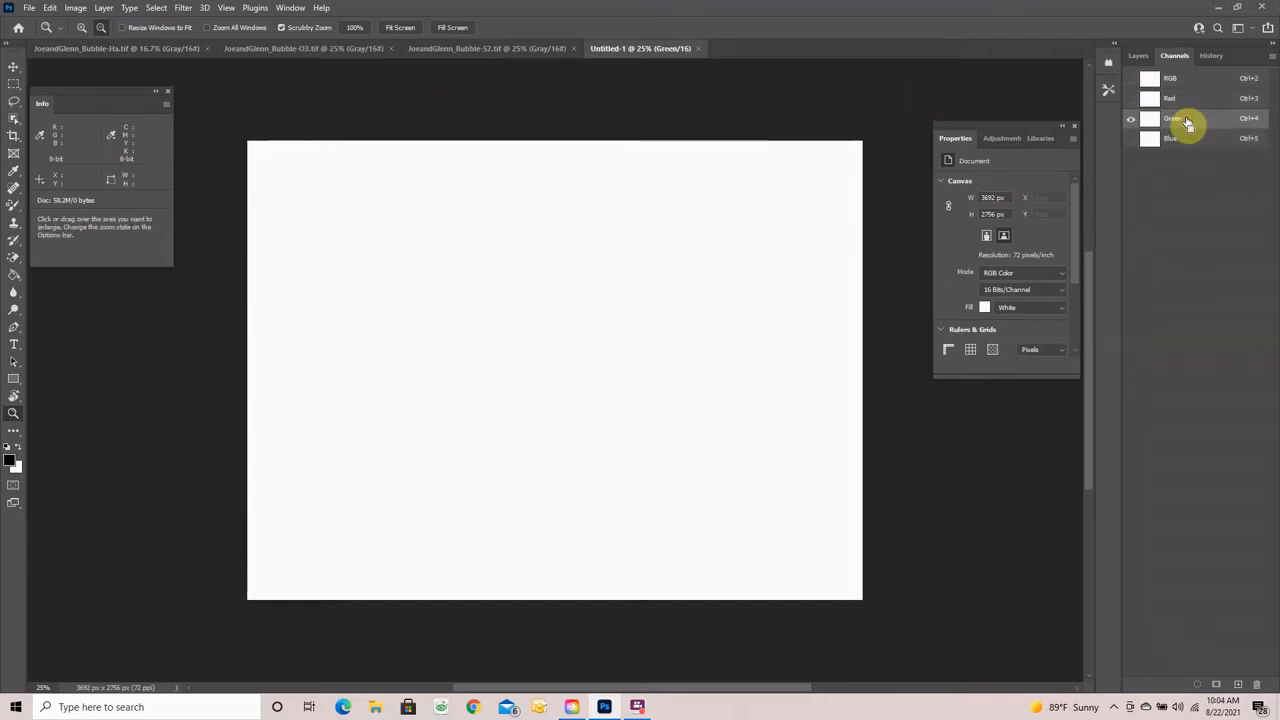
key("ctrl+v")
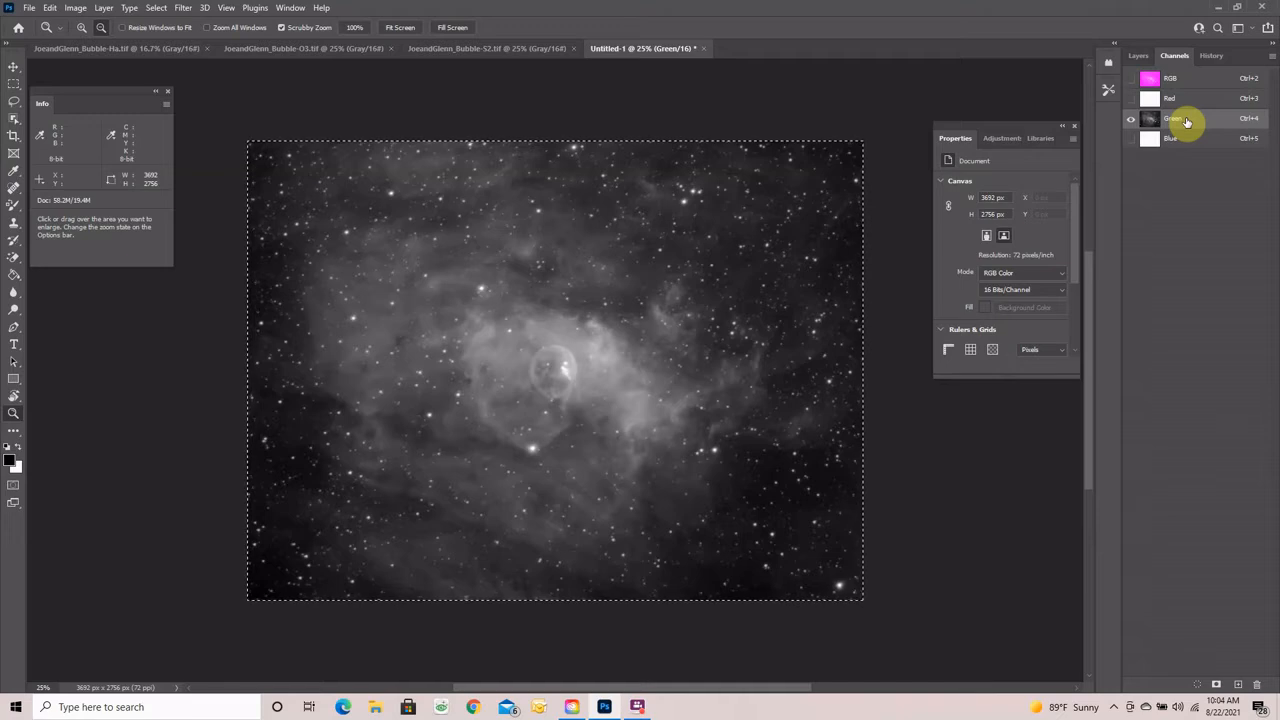
left_click(285, 50)
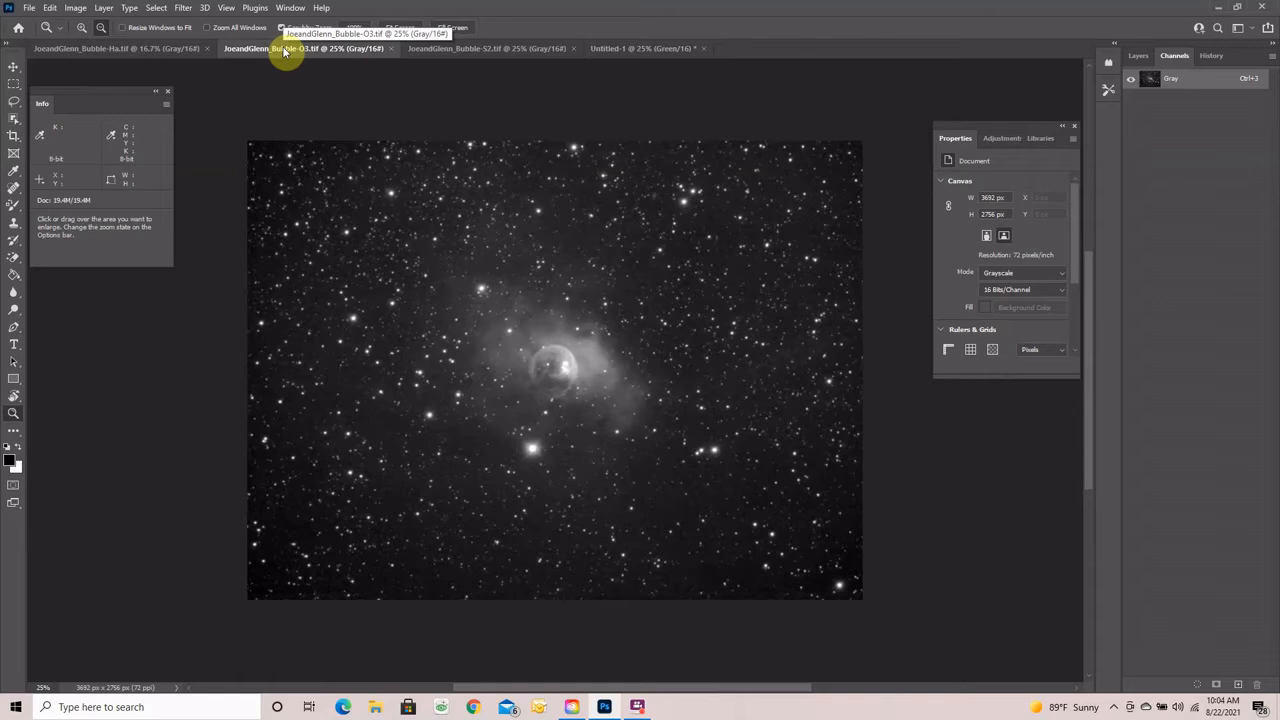
key("ctrl+a")
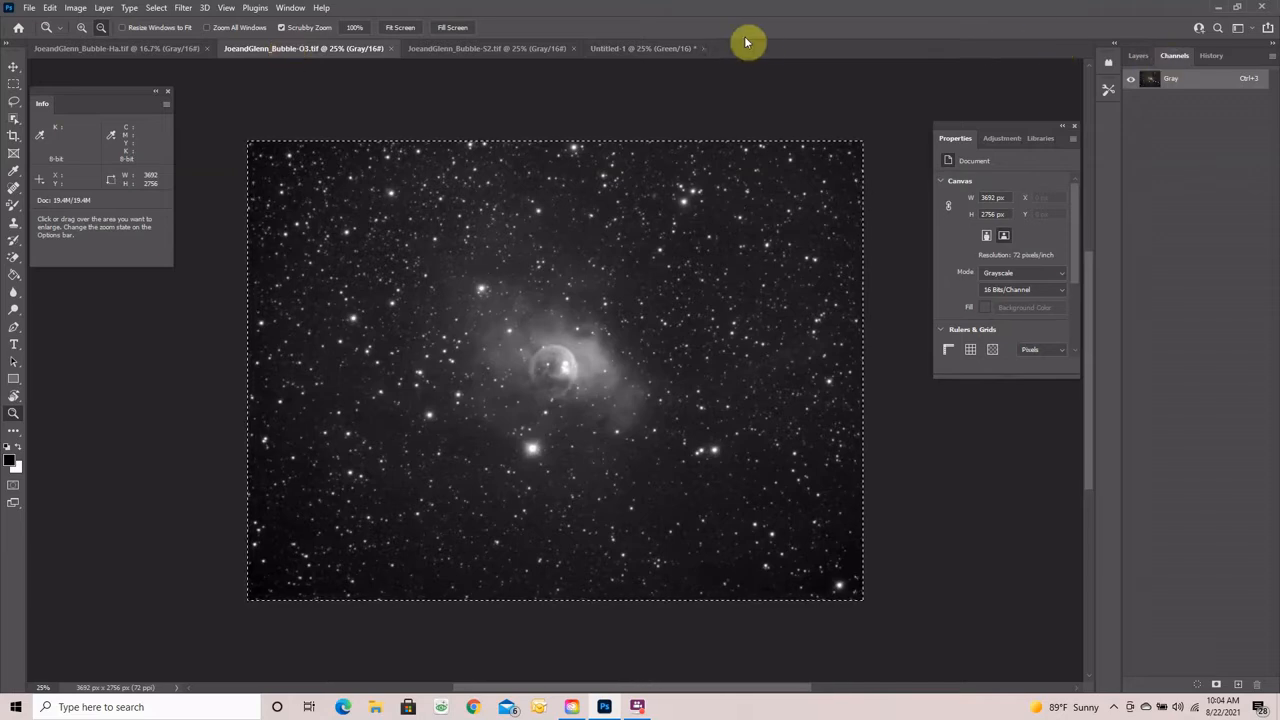
left_click(645, 50)
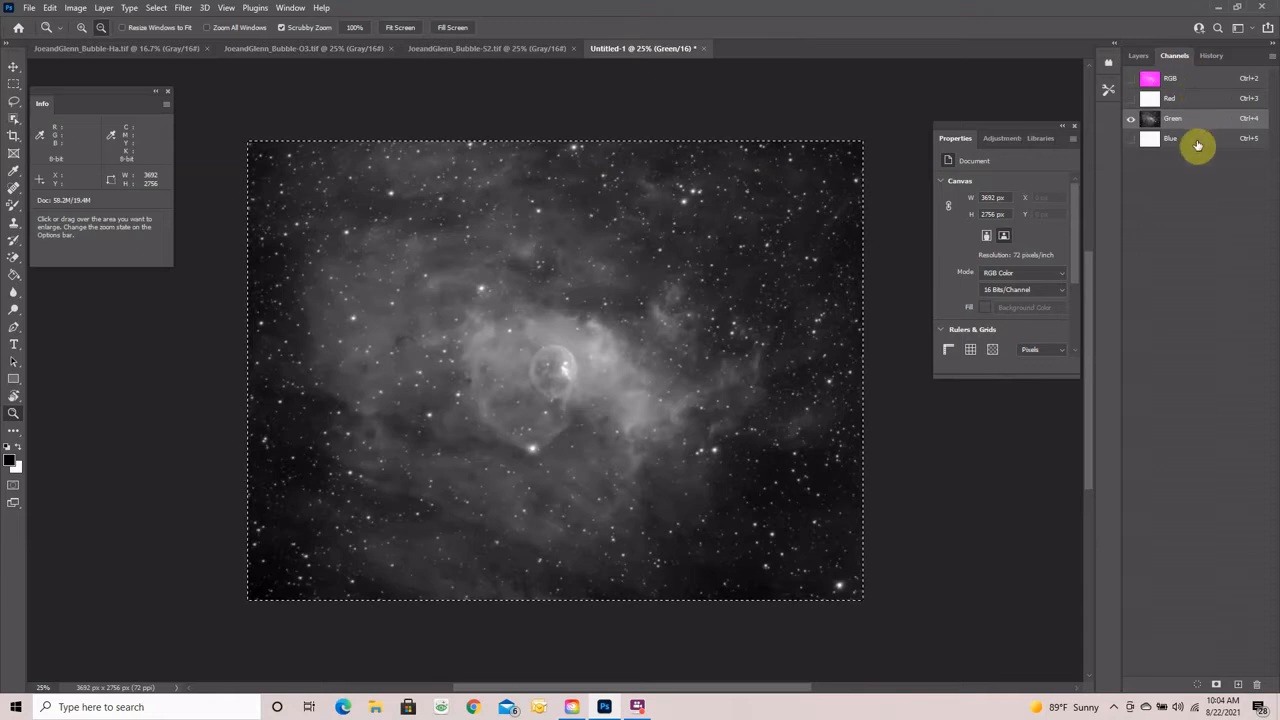
left_click(1183, 140)
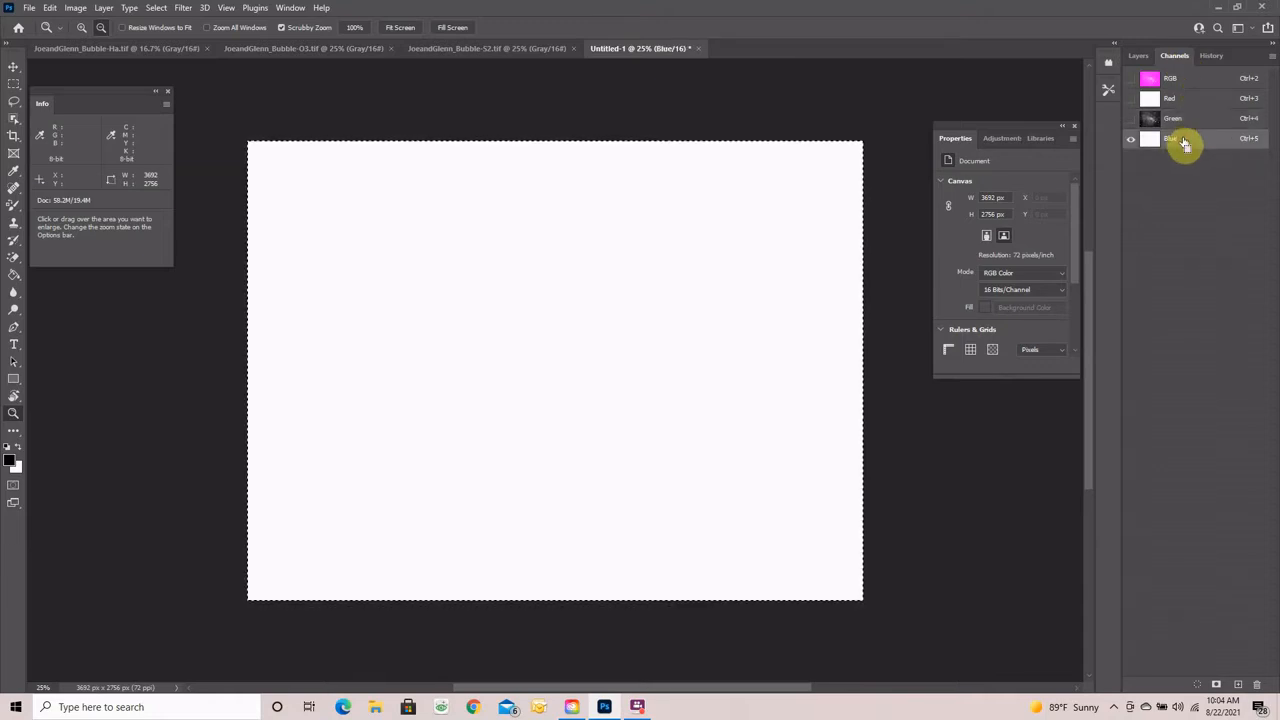
key("ctrl+v")
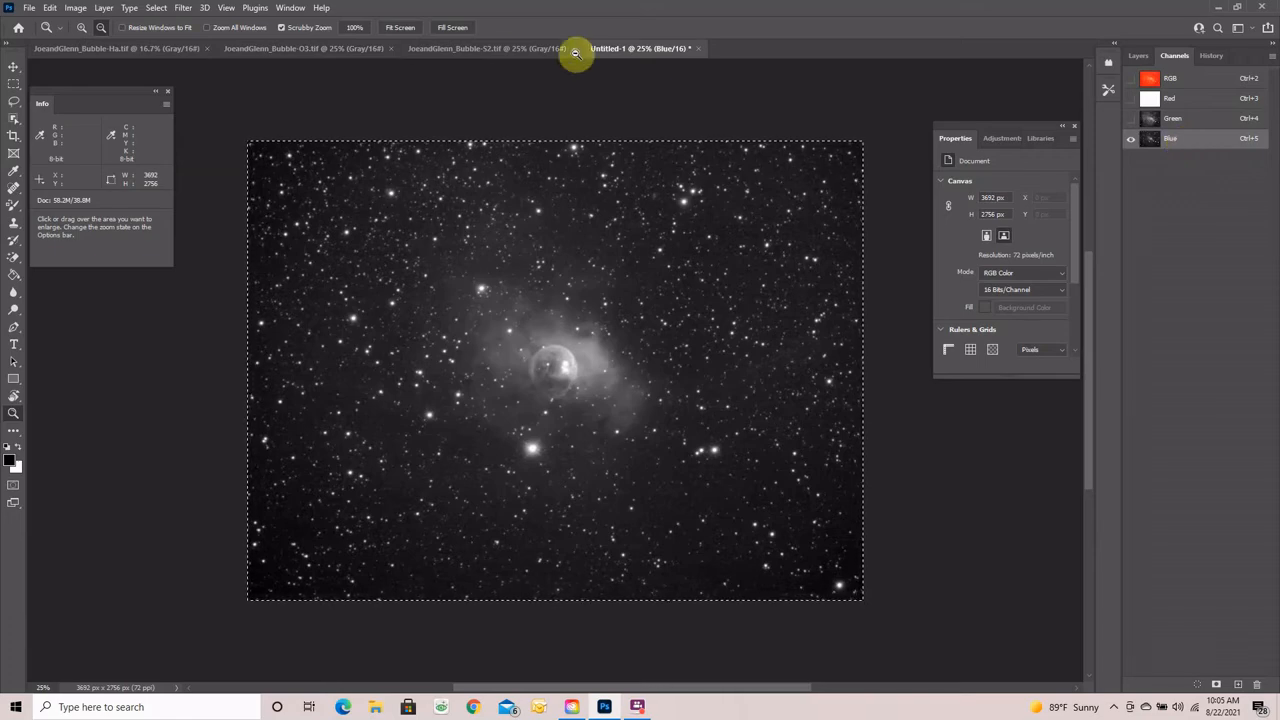
- Bring the S2 image into the Red channel and show the full RGB composite
left_click(462, 50)
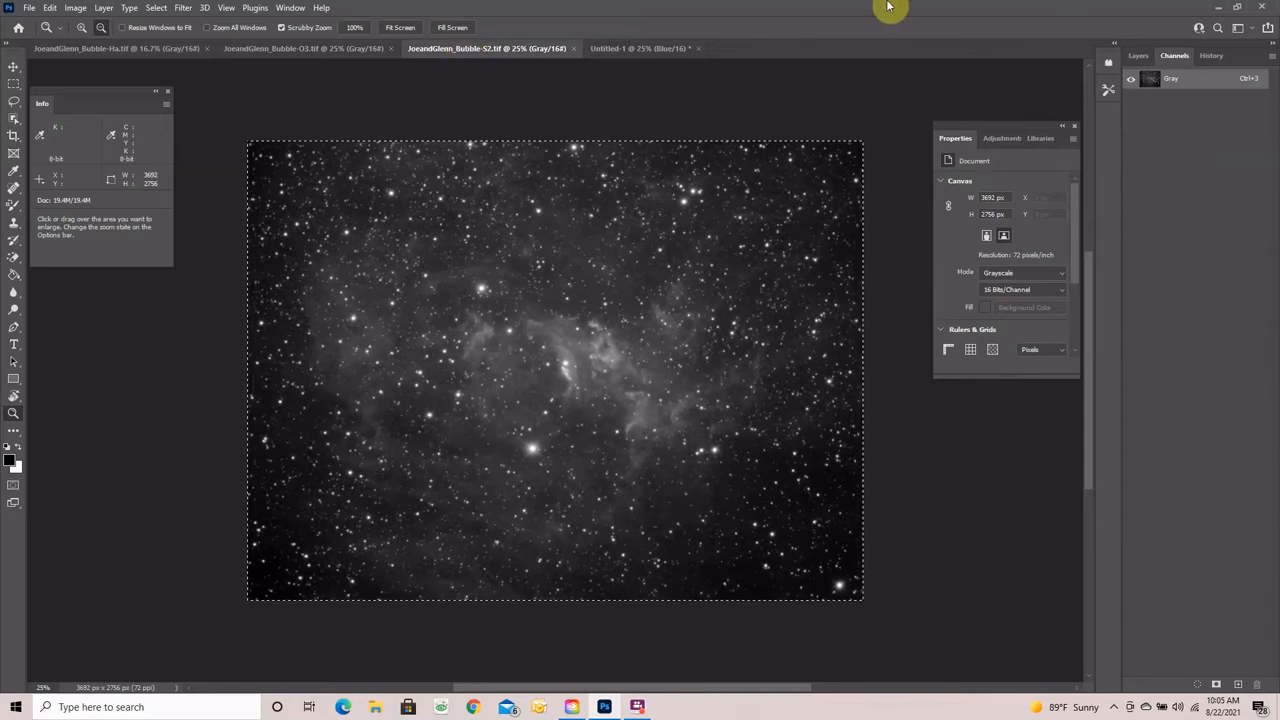
left_click(651, 51)
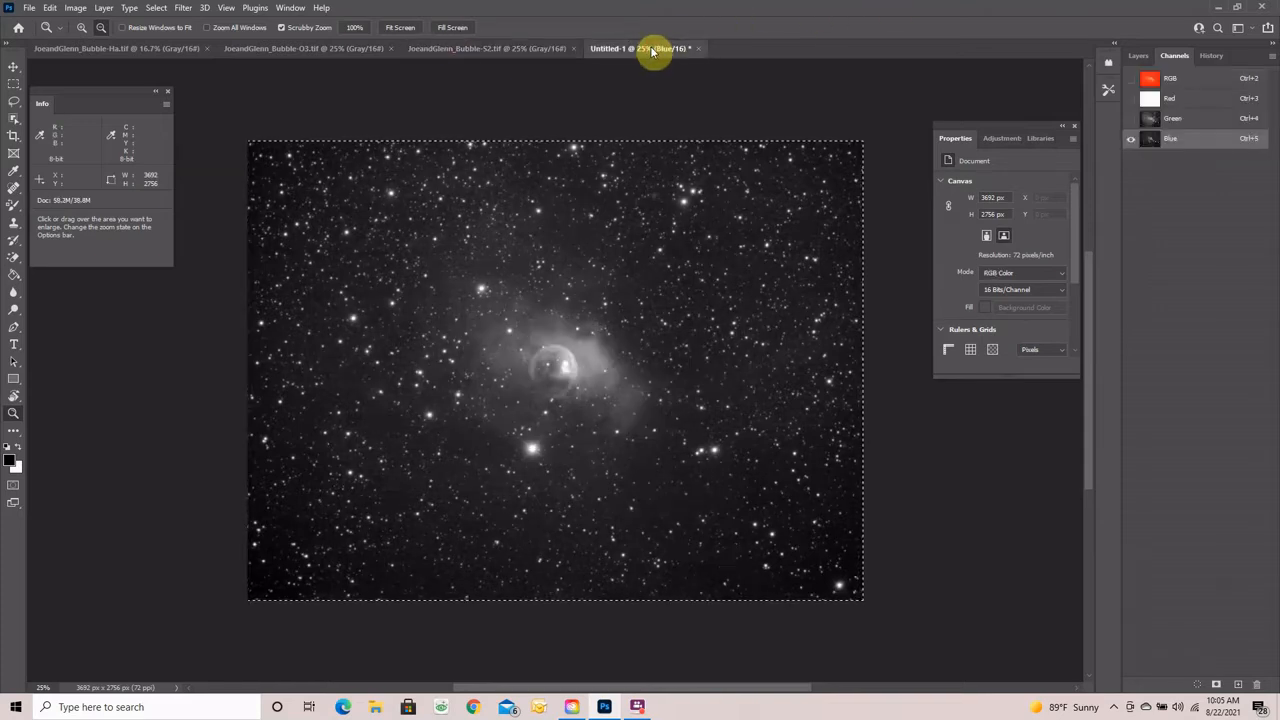
left_click(1195, 101)
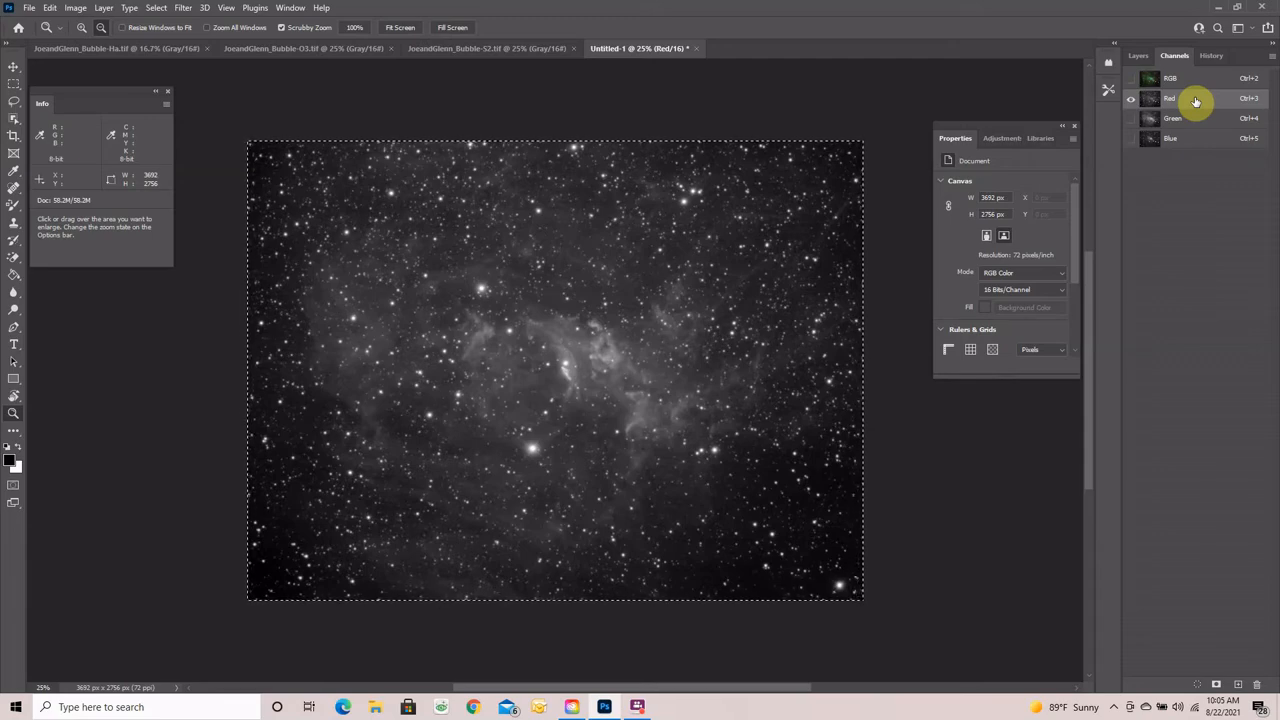
left_click(1130, 80)
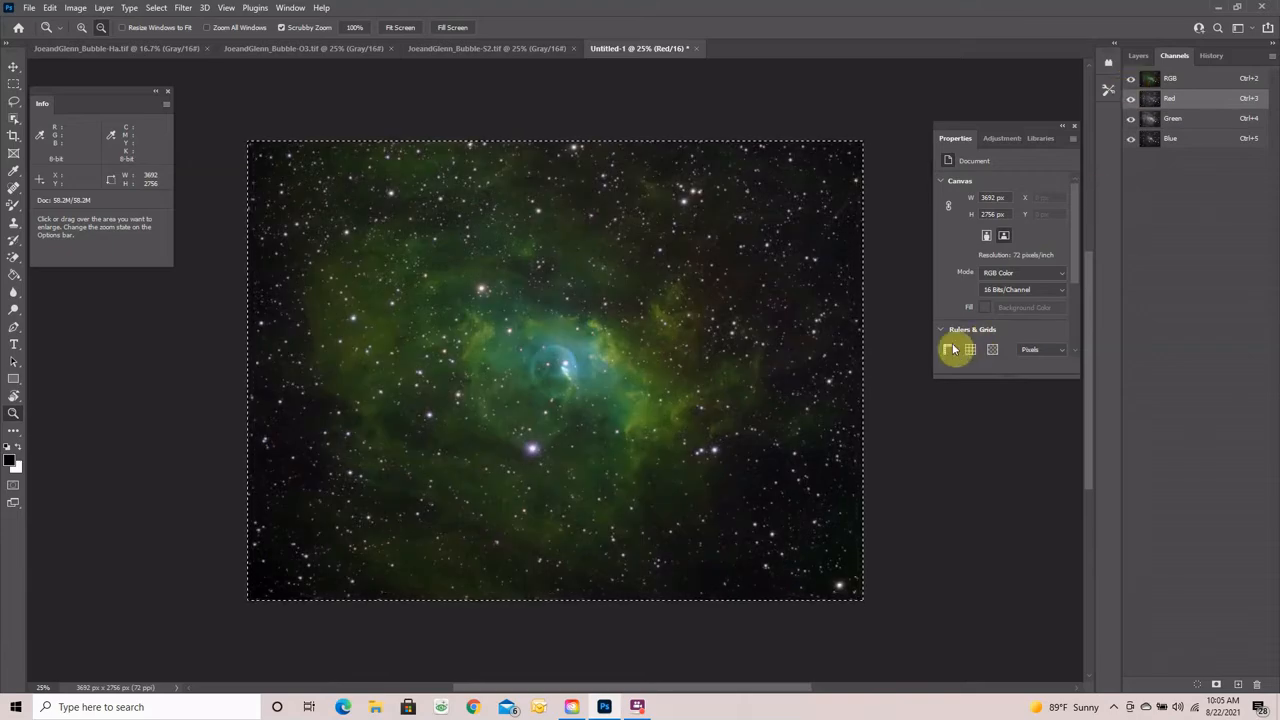
- Zoom in on the centre of the green-and-teal composite nebula, then back out to view it whole
scroll(621, 418, "up", 1)
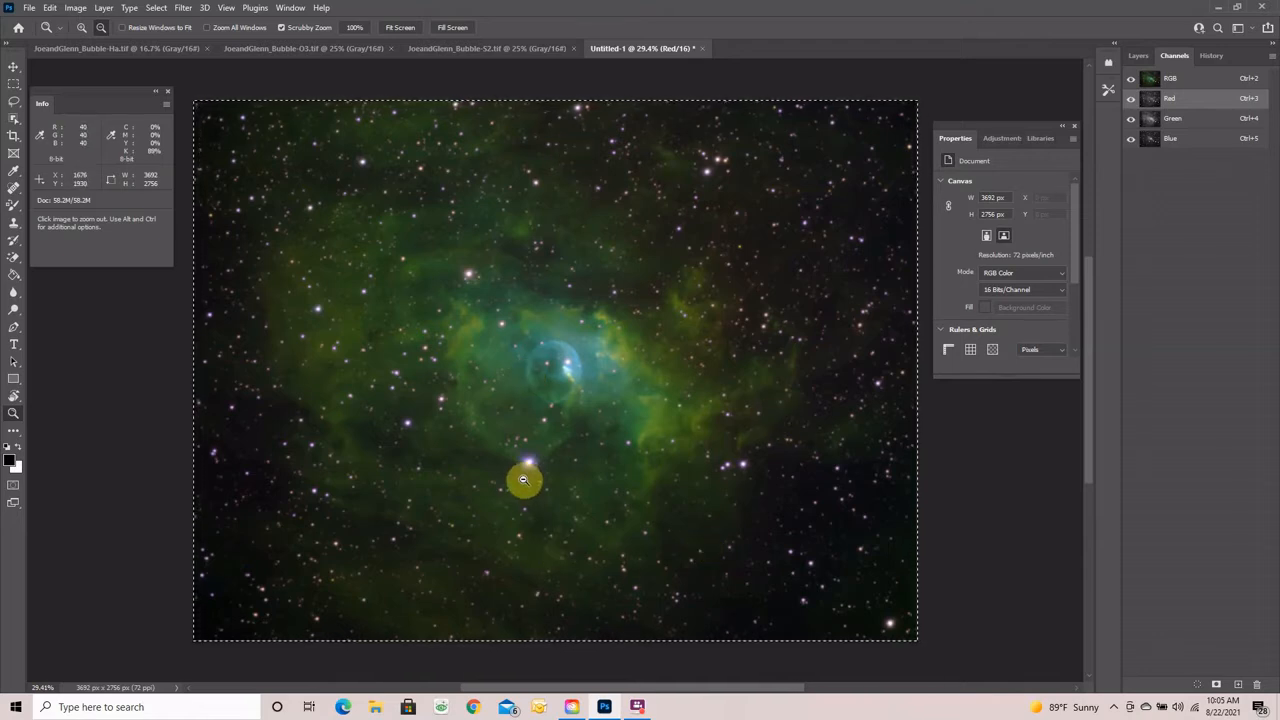
left_click_drag(527, 464, 586, 468)
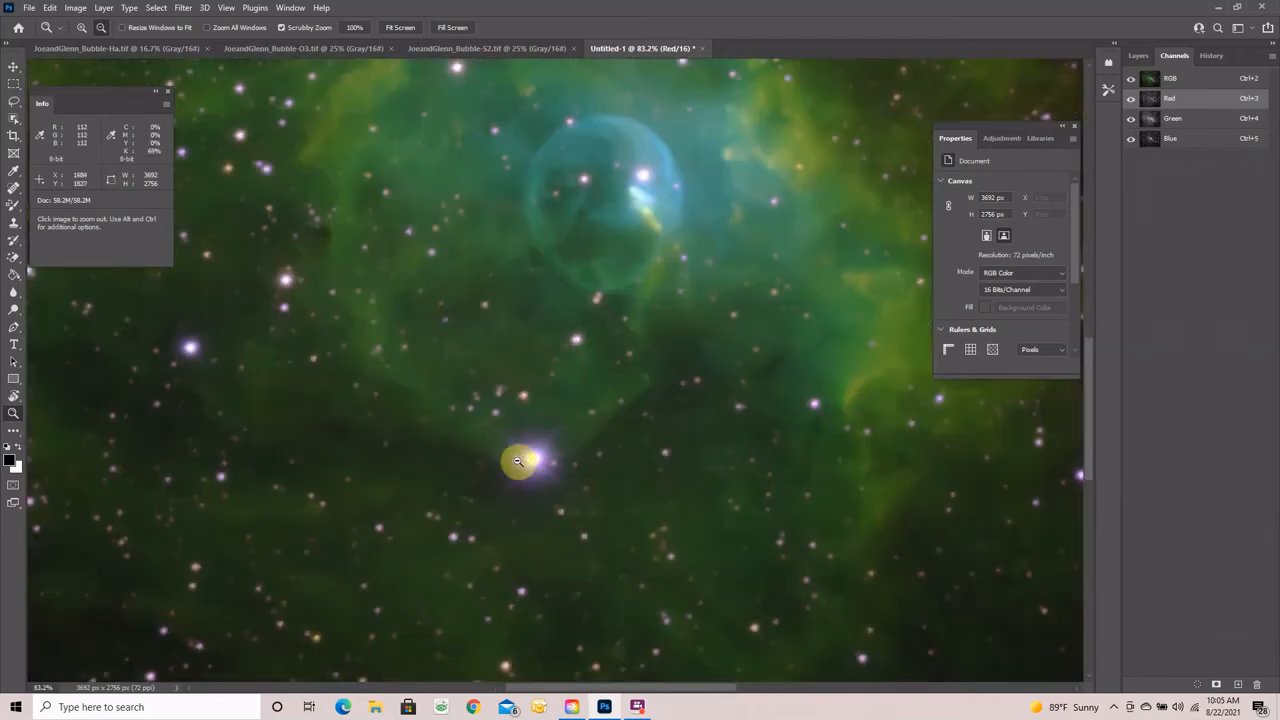
left_click_drag(569, 471, 530, 479)
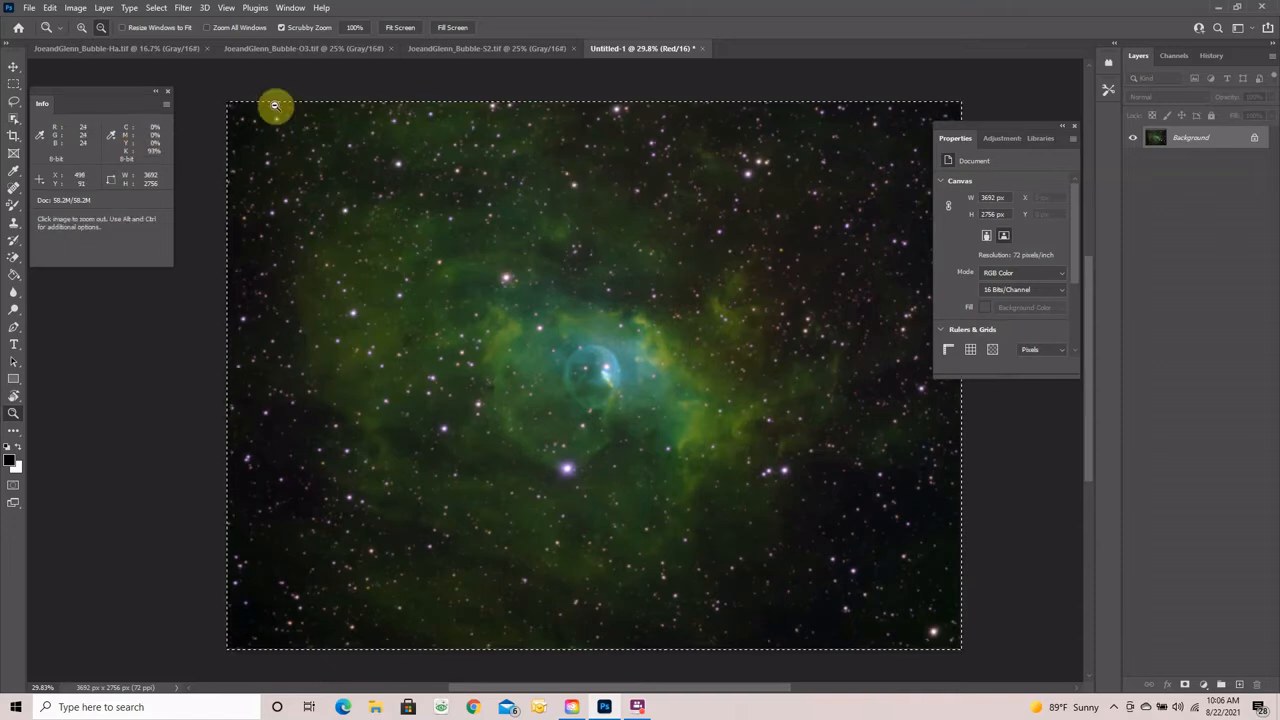
- Add a Selective Color 1 adjustment layer from the Layer menu
left_click(104, 8)
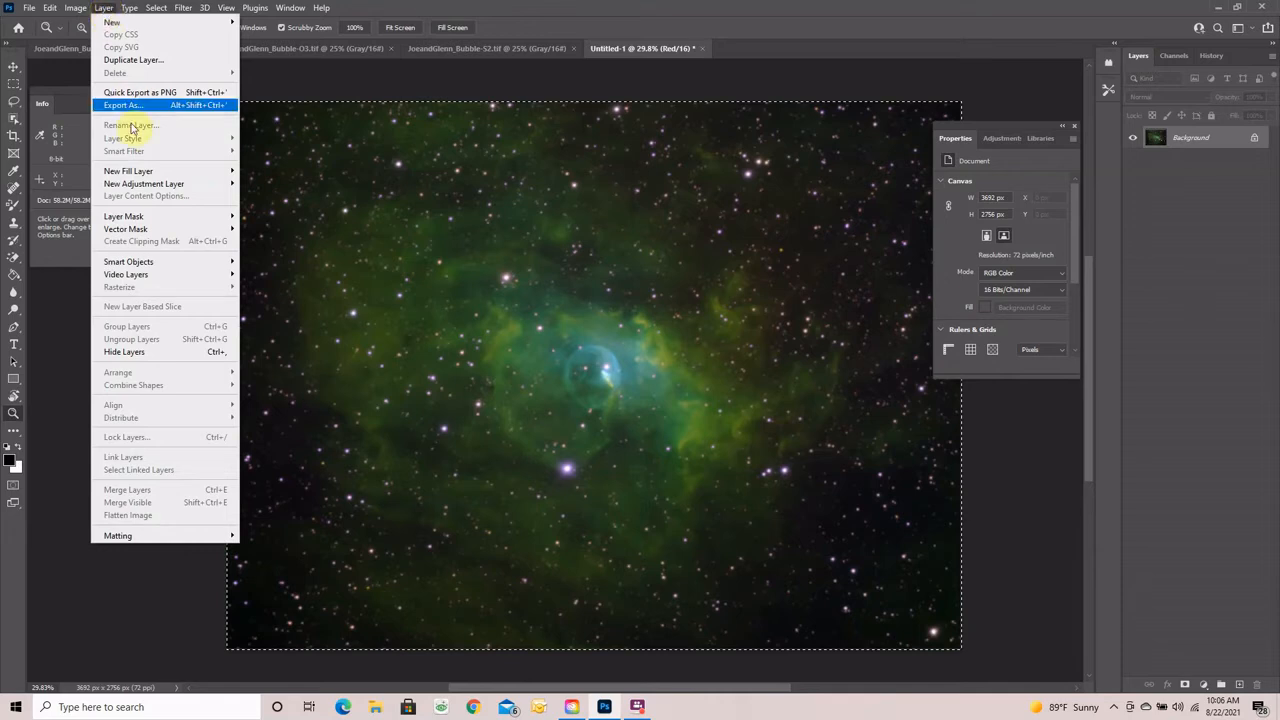
mouse_move(137, 185)
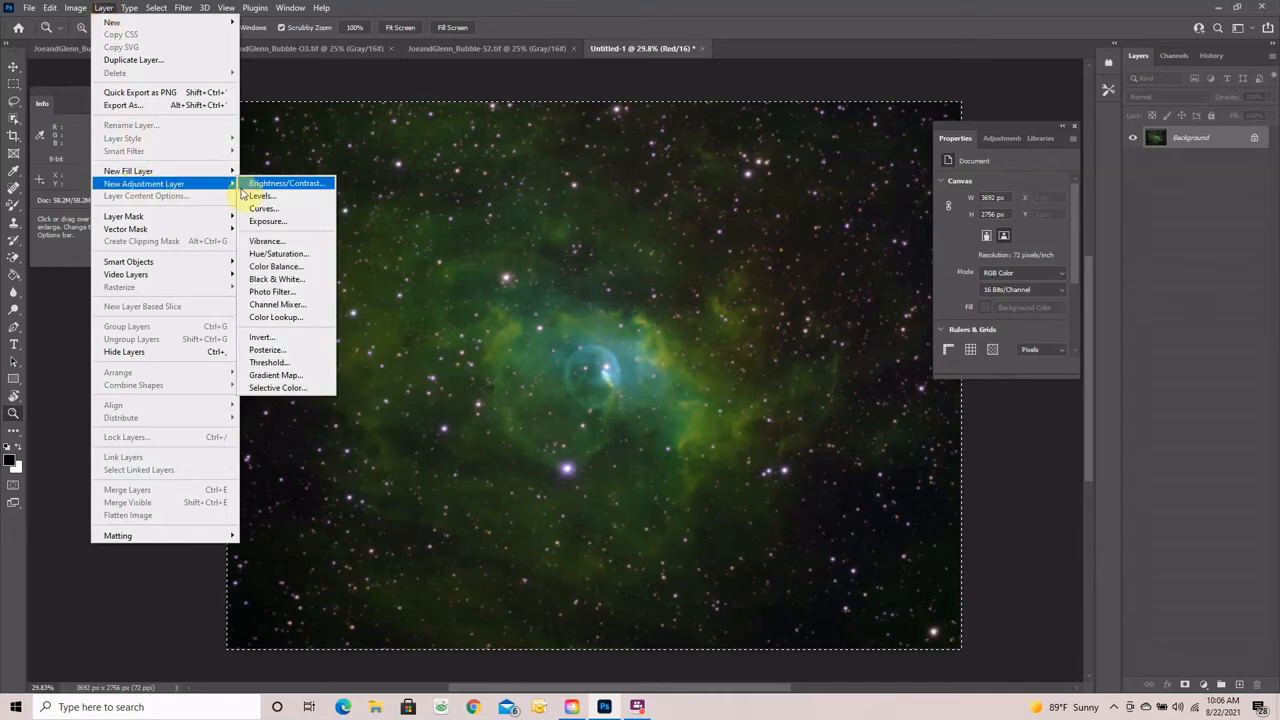
left_click(282, 389)
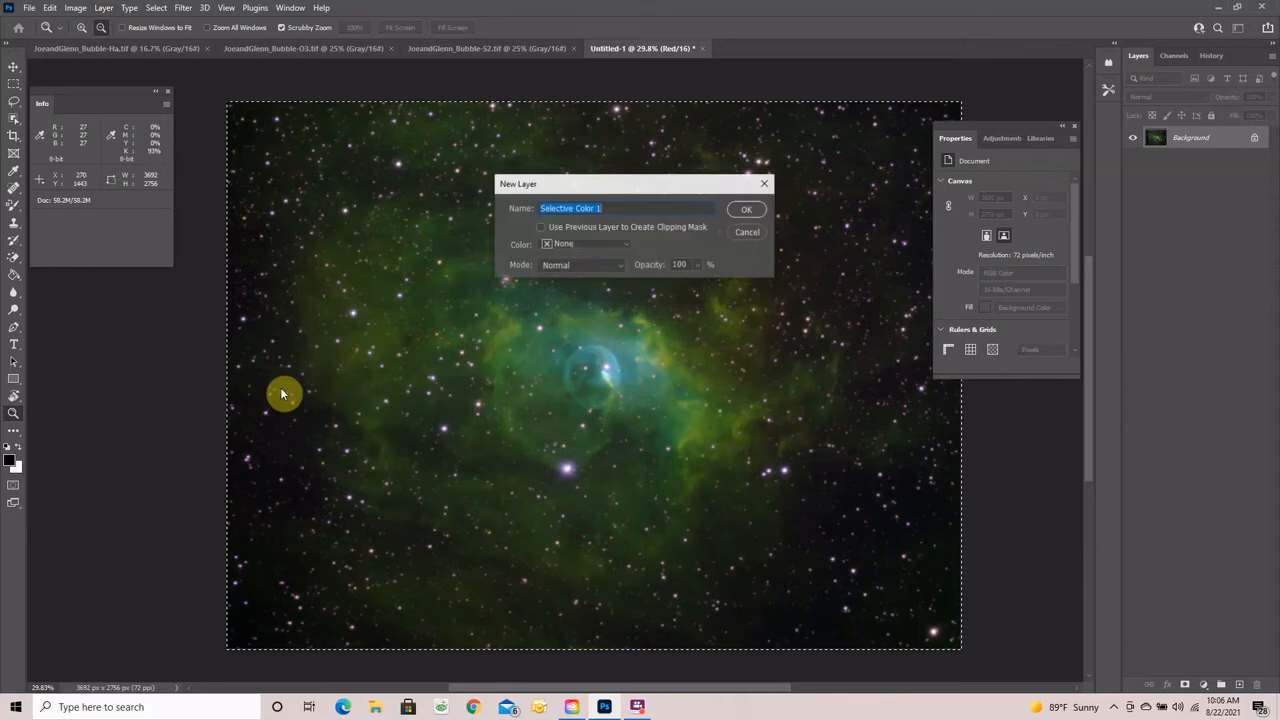
left_click(749, 211)
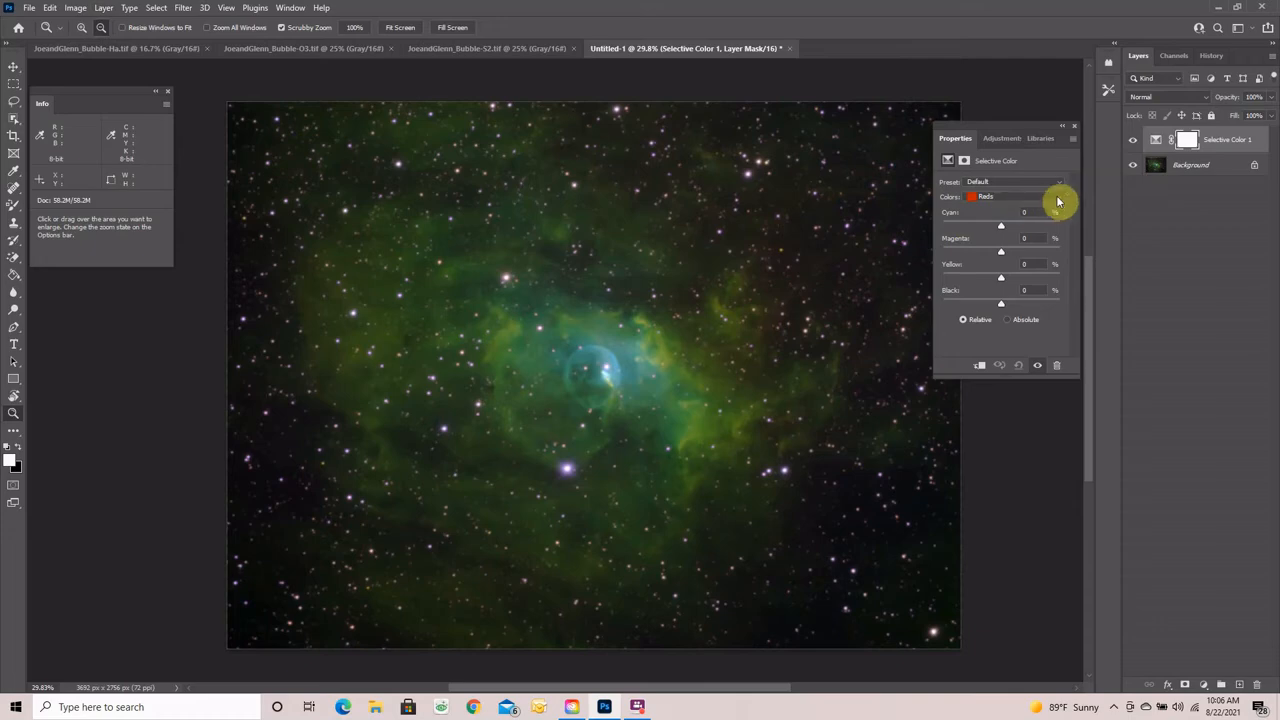
- Set the Greens range to Cyan −100 and Yellow −100, then pick Yellows
left_click(1060, 198)
left_click(1005, 226)
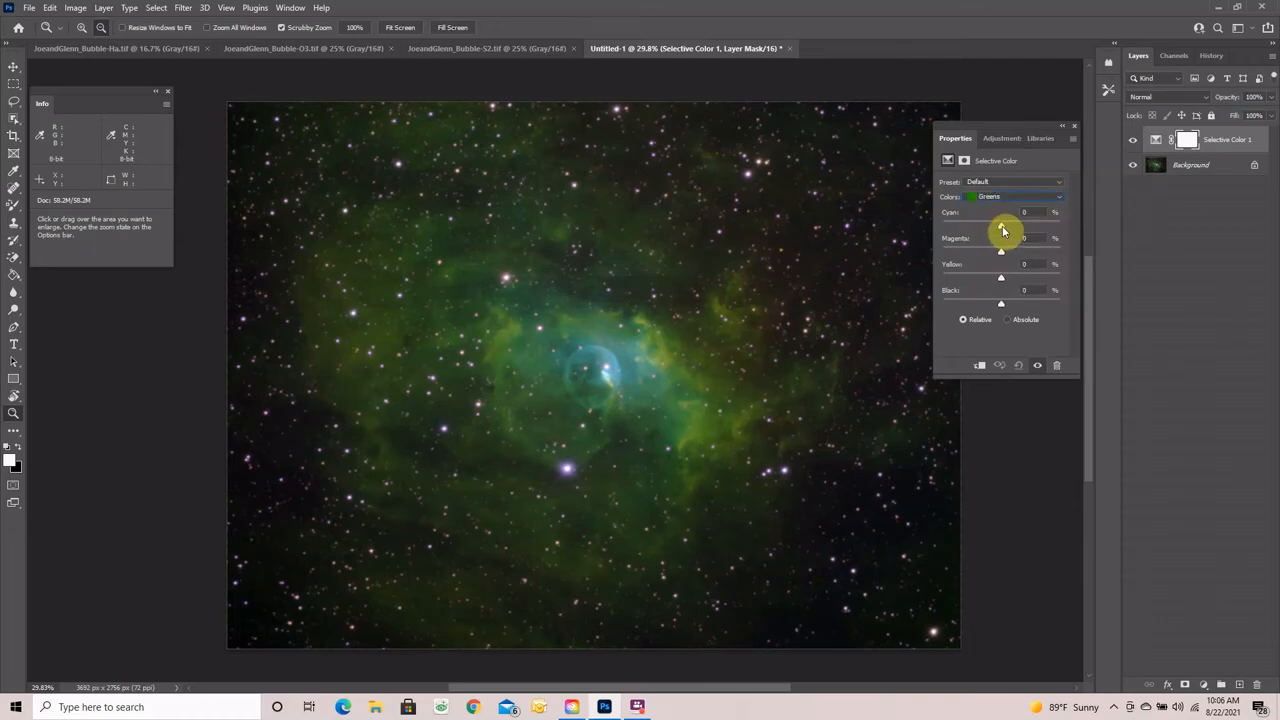
left_click_drag(1004, 231, 942, 228)
left_click_drag(1000, 282, 922, 276)
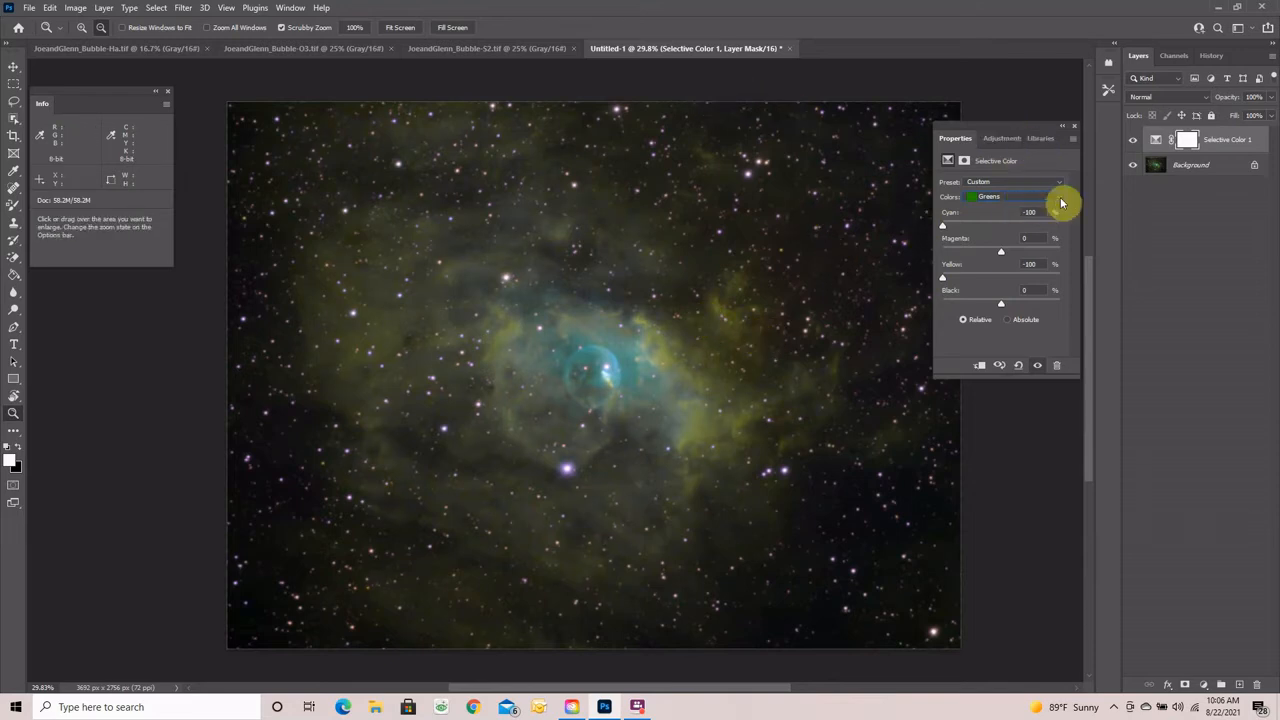
left_click(1060, 203)
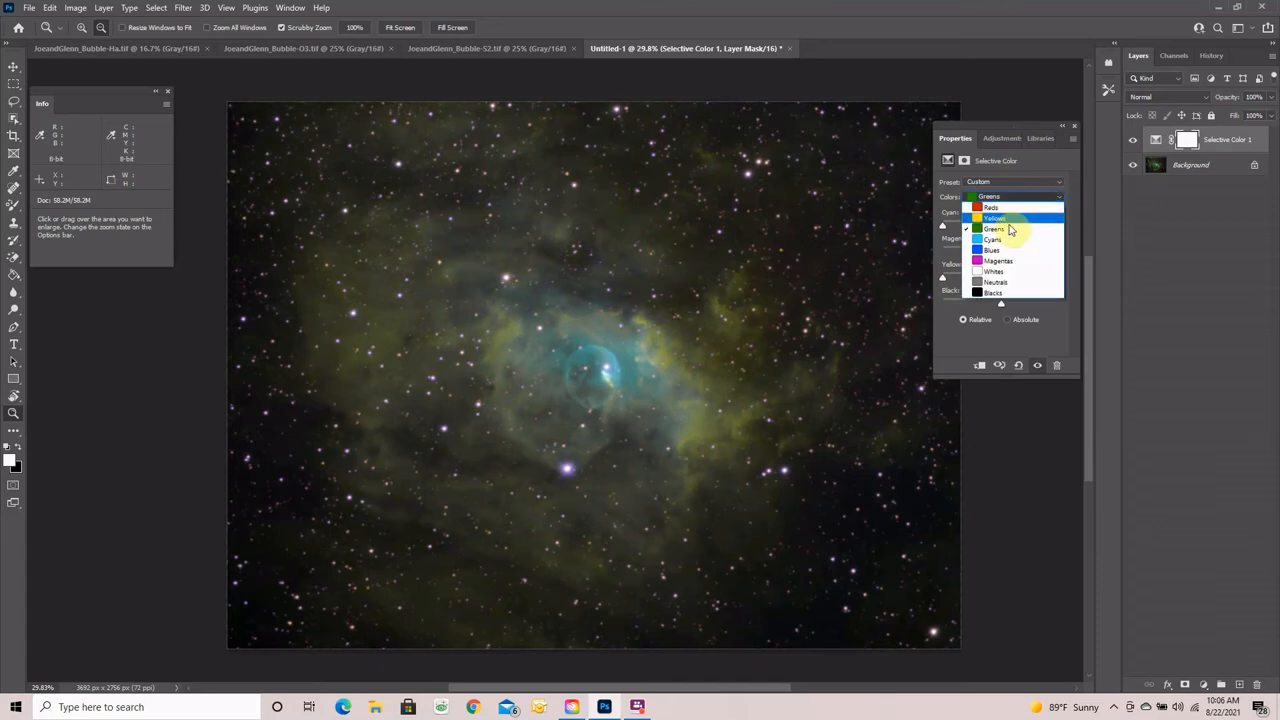
left_click(998, 222)
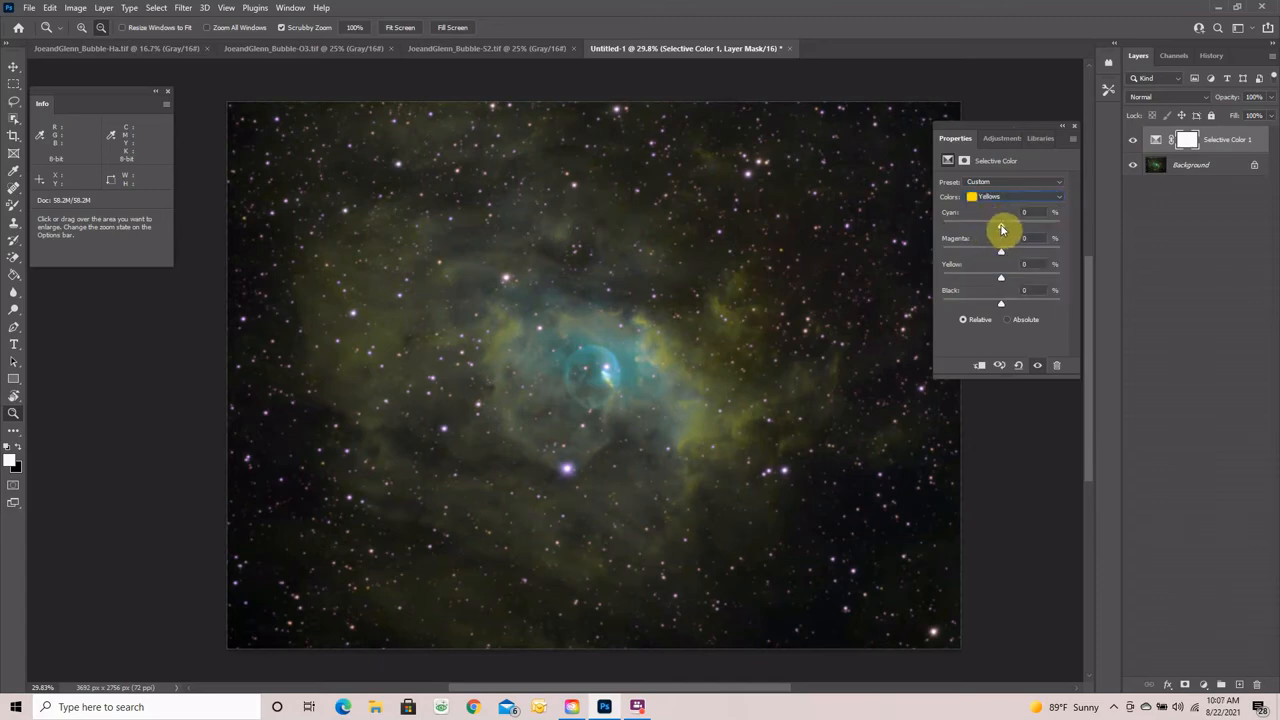
- Set the Yellows range to Cyan −87 and Yellow −25 in Selective Color
left_click_drag(1002, 229, 956, 229)
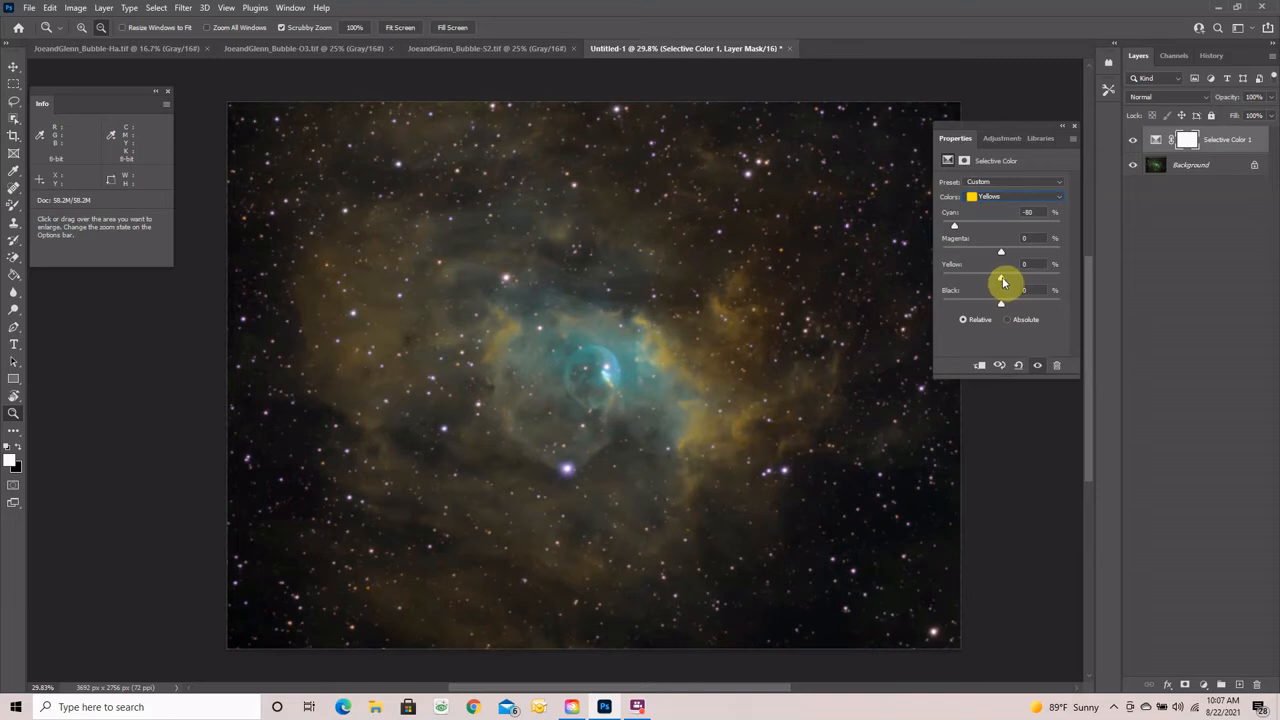
left_click_drag(1004, 282, 981, 289)
left_click_drag(996, 291, 989, 289)
left_click_drag(955, 230, 951, 230)
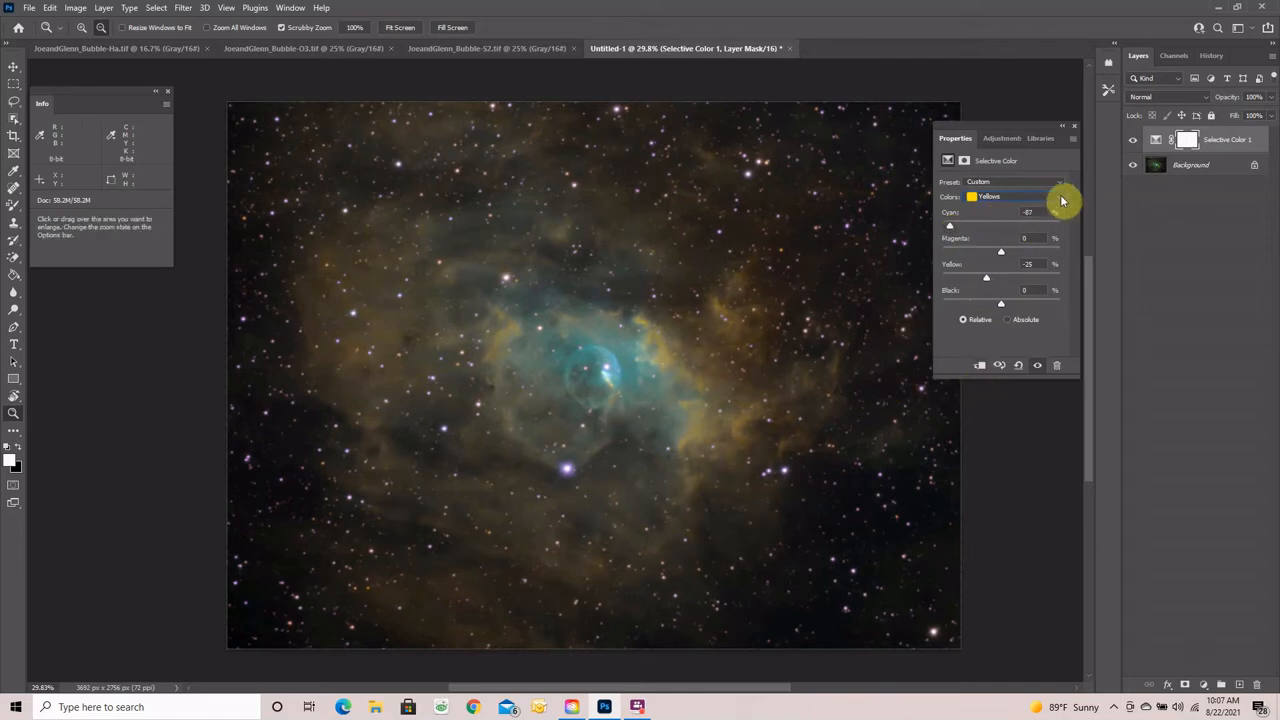
left_click(1059, 200)
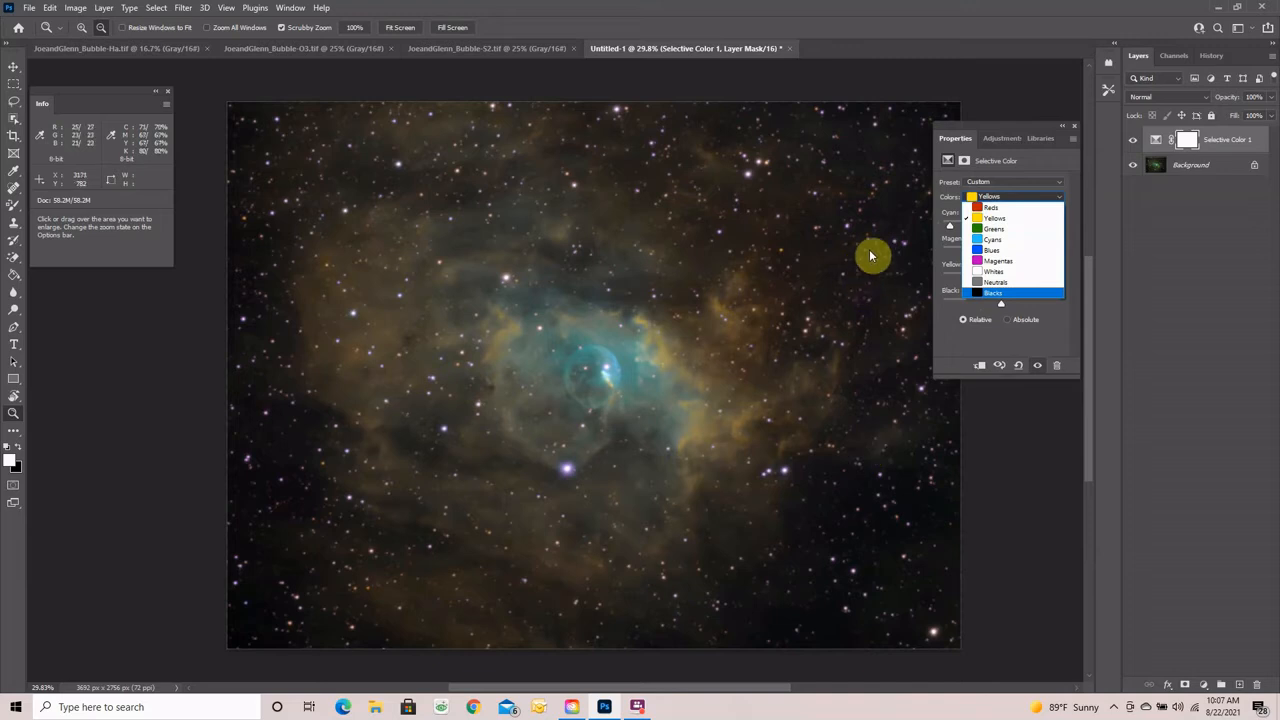
- Set the Magenta slider to −81 for Magentas and −100 for Whites
left_click(998, 260)
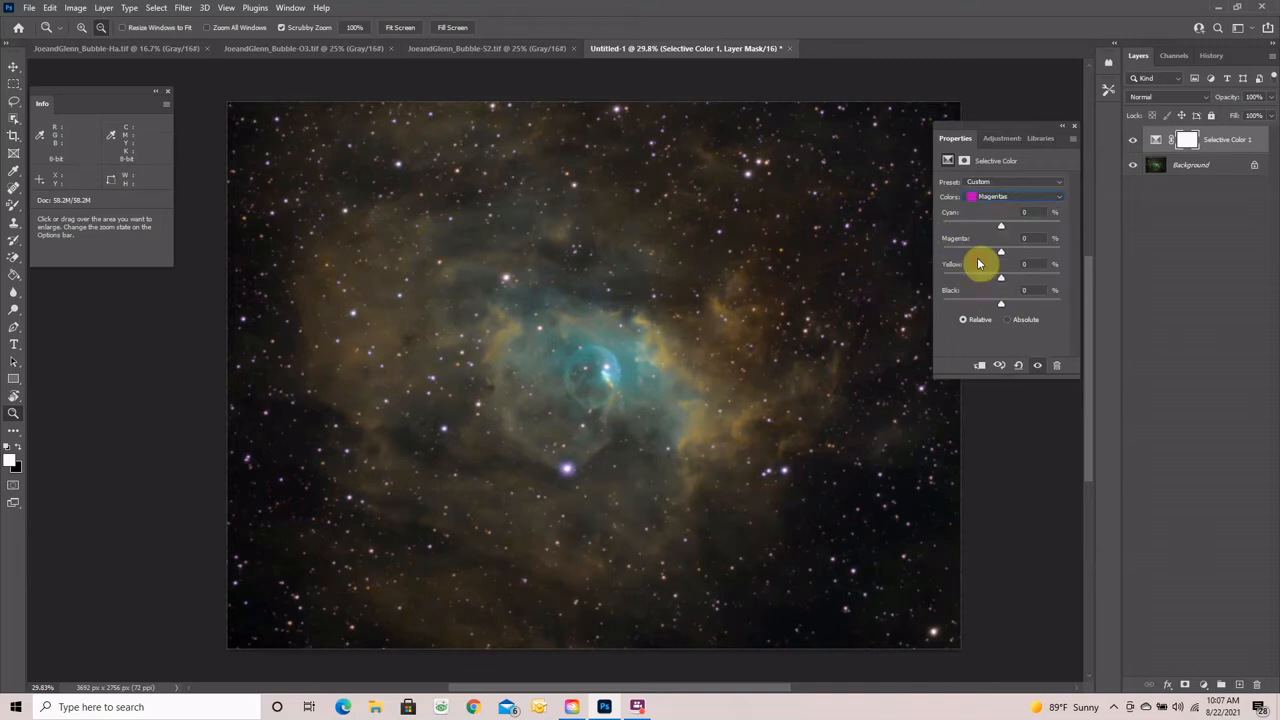
left_click_drag(1000, 258, 955, 258)
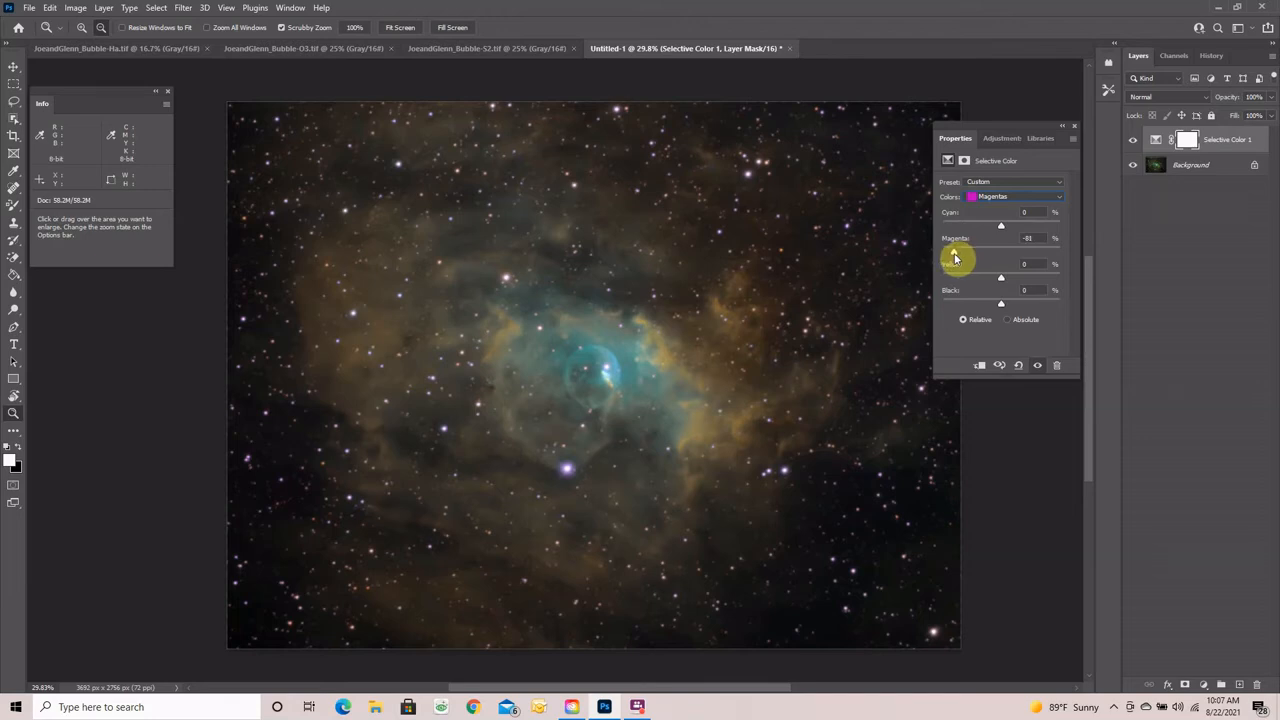
left_click(1058, 197)
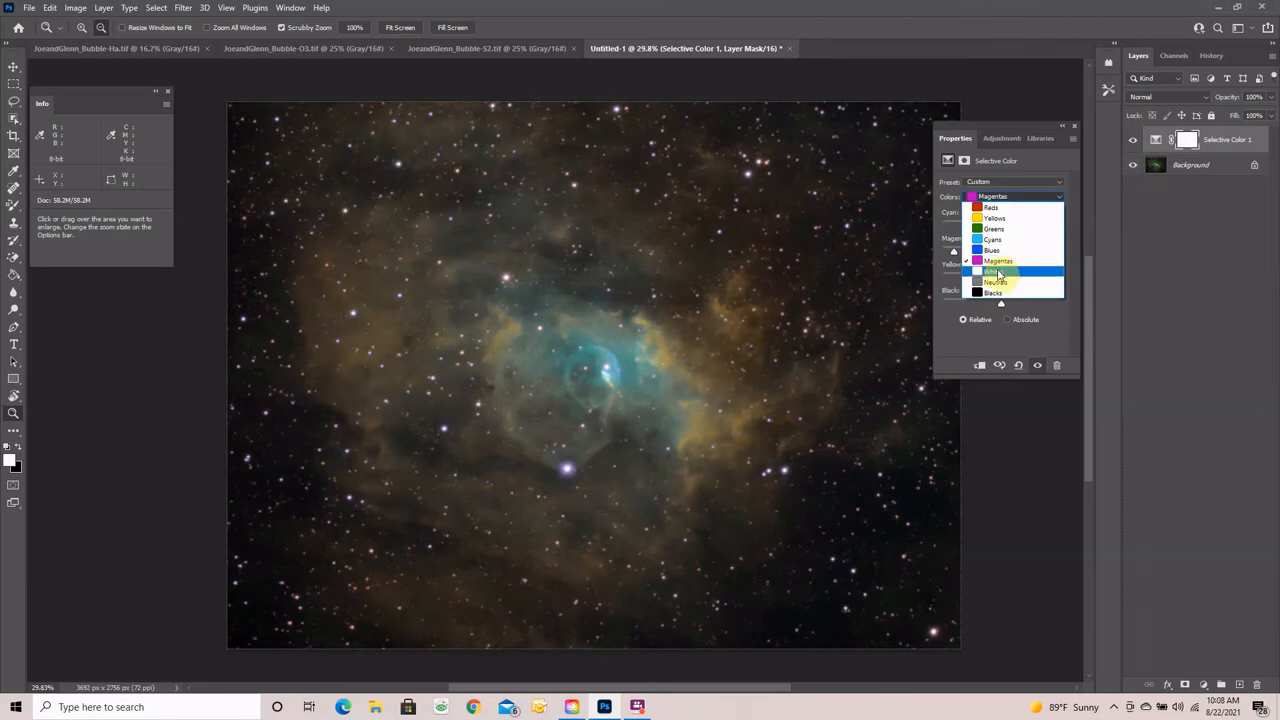
left_click(998, 274)
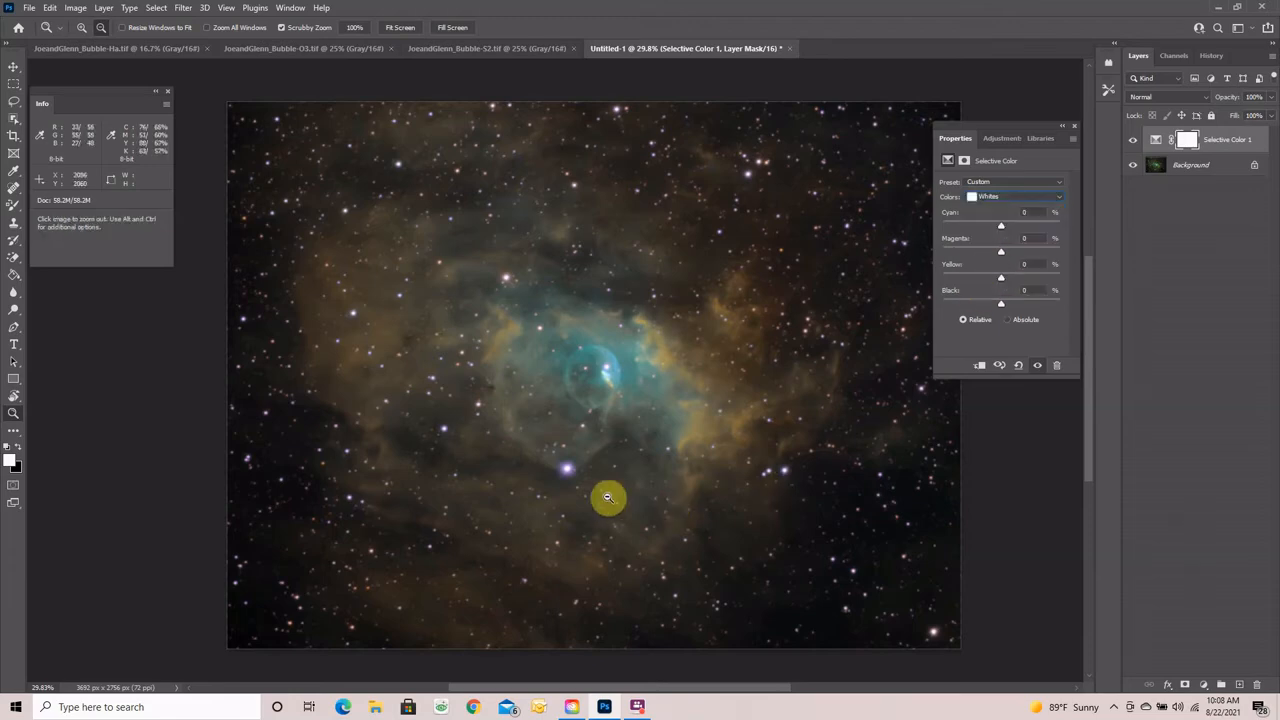
left_click_drag(566, 486, 731, 423)
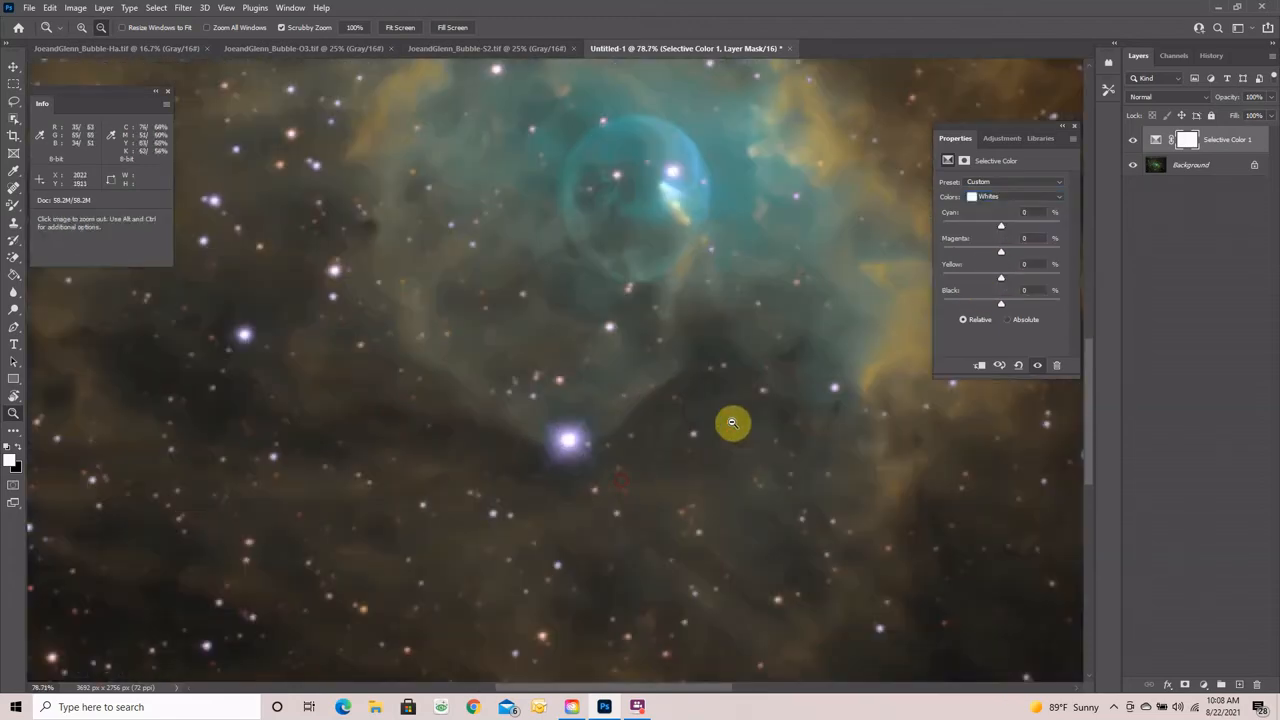
left_click_drag(1002, 256, 965, 258)
left_click_drag(948, 257, 938, 254)
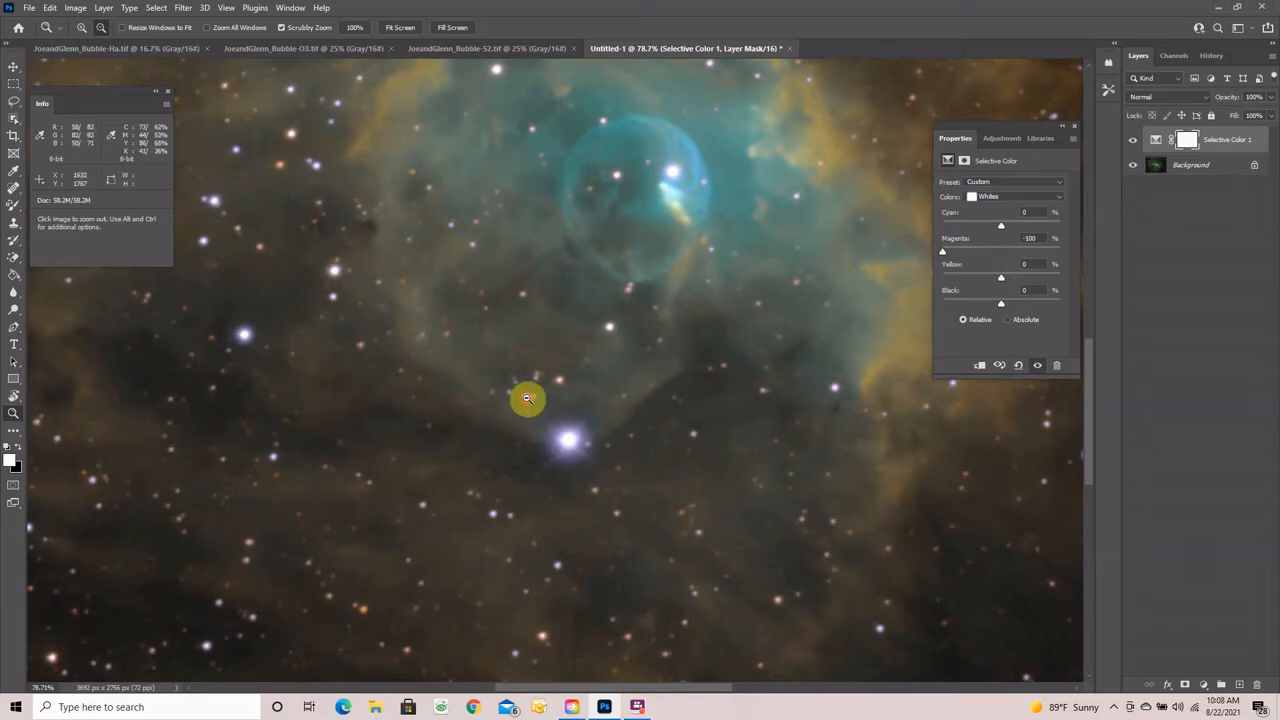
left_click_drag(526, 400, 486, 383)
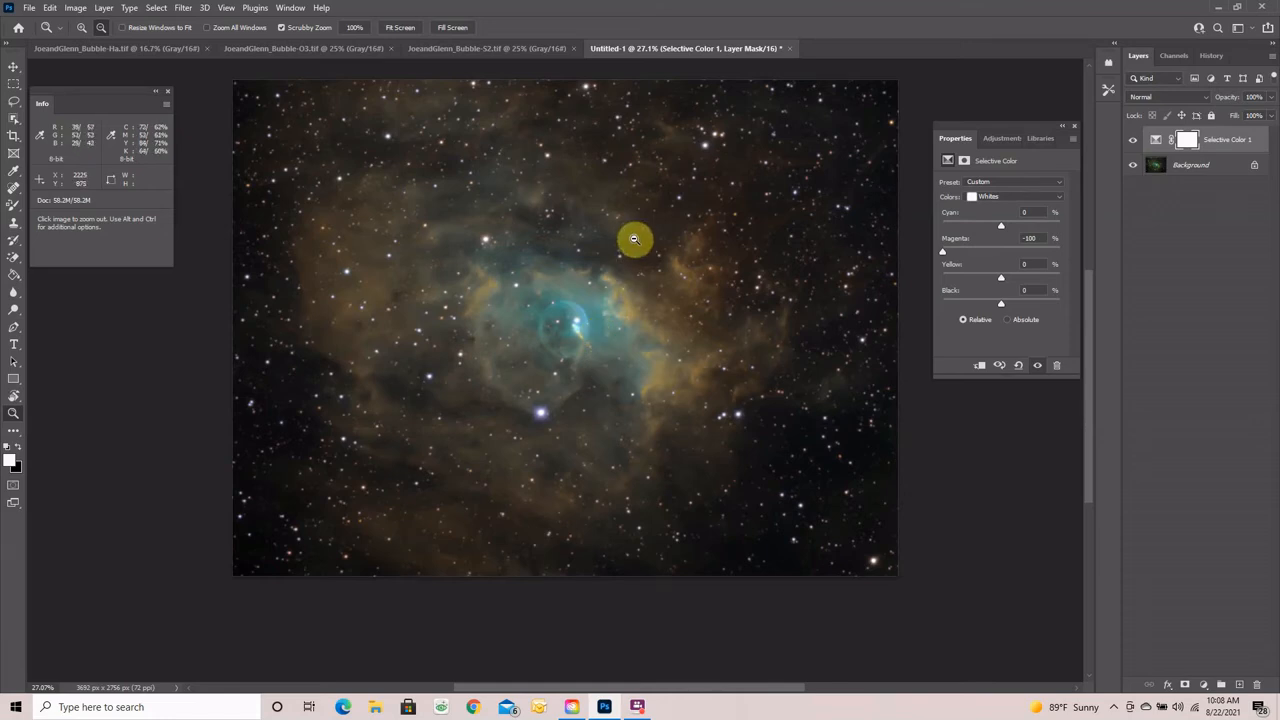
- Flatten the Selective Color 1 layer into the Background and fit the image to the screen
right_click(1226, 143)
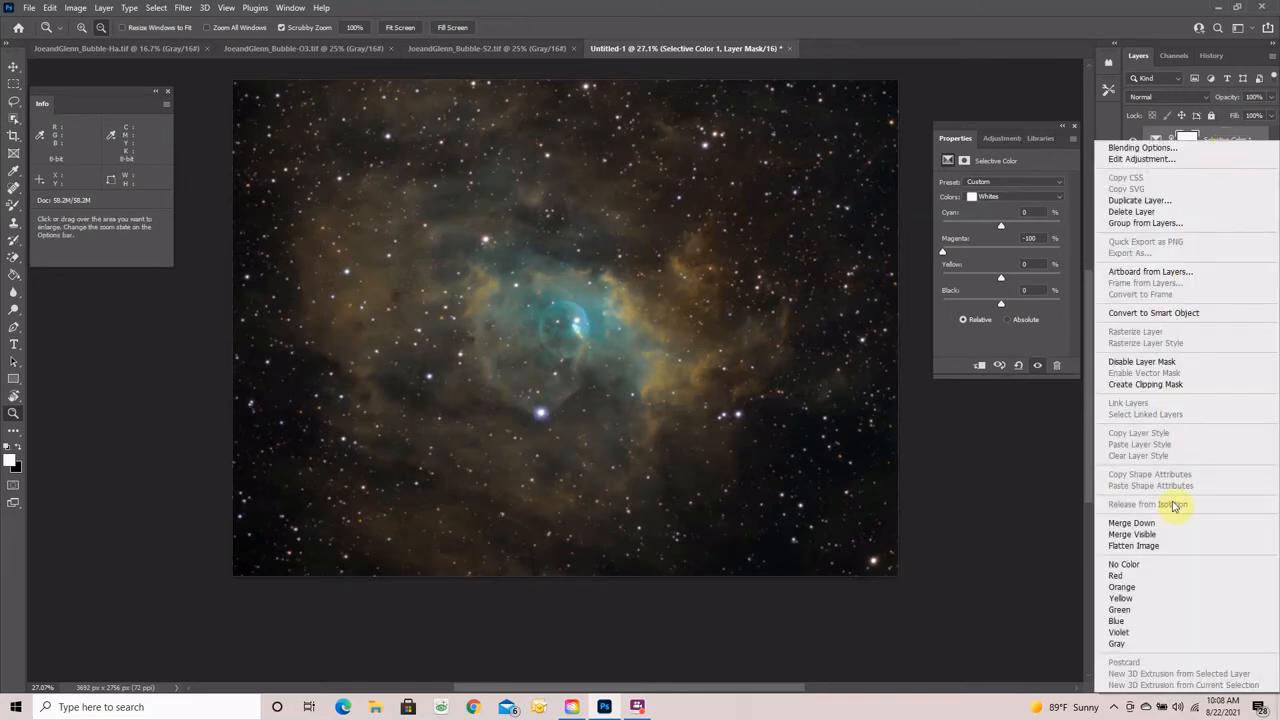
left_click(1149, 548)
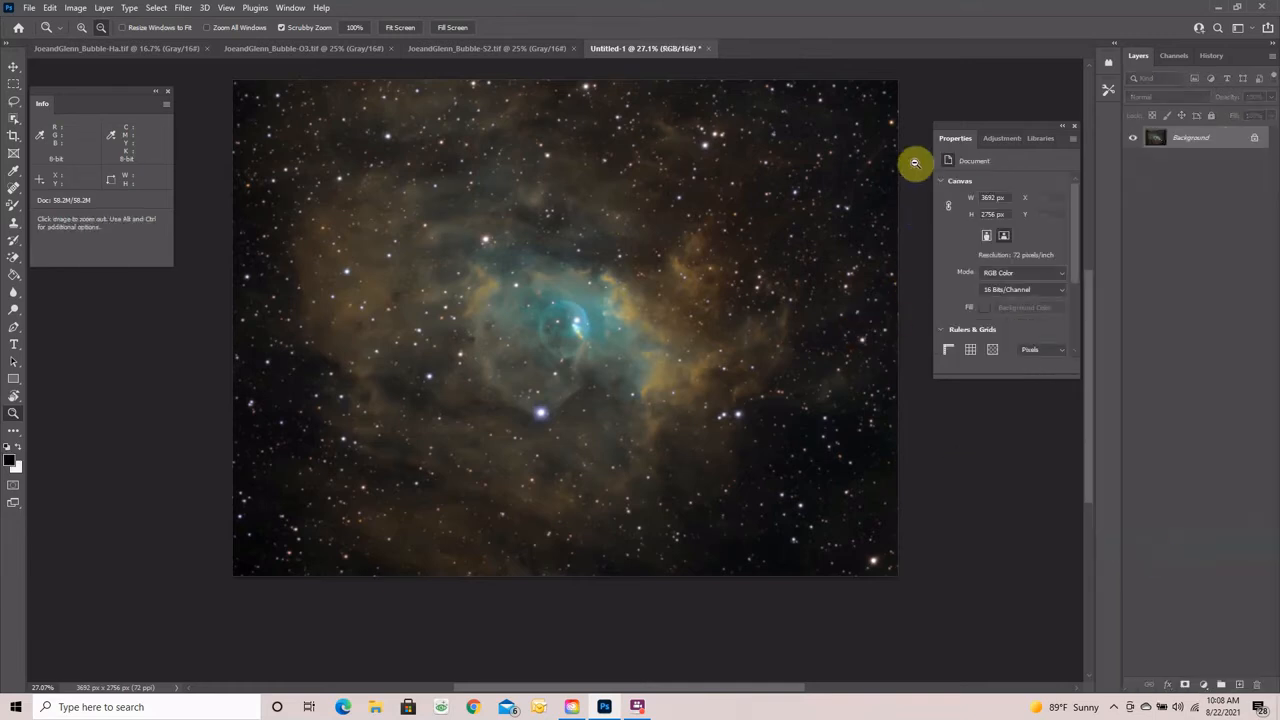
left_click(400, 27)
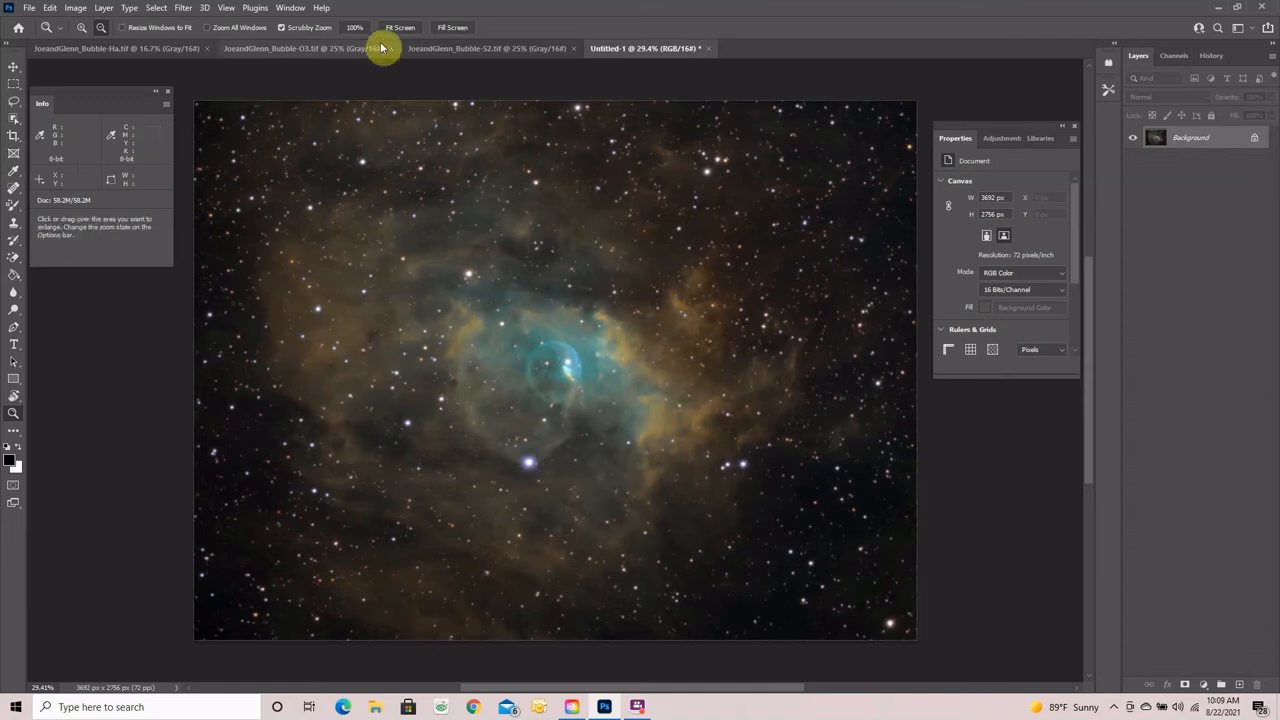
- Paste the Ha image into Untitled-1 as Layer 1 with Luminosity blend mode
left_click(86, 48)
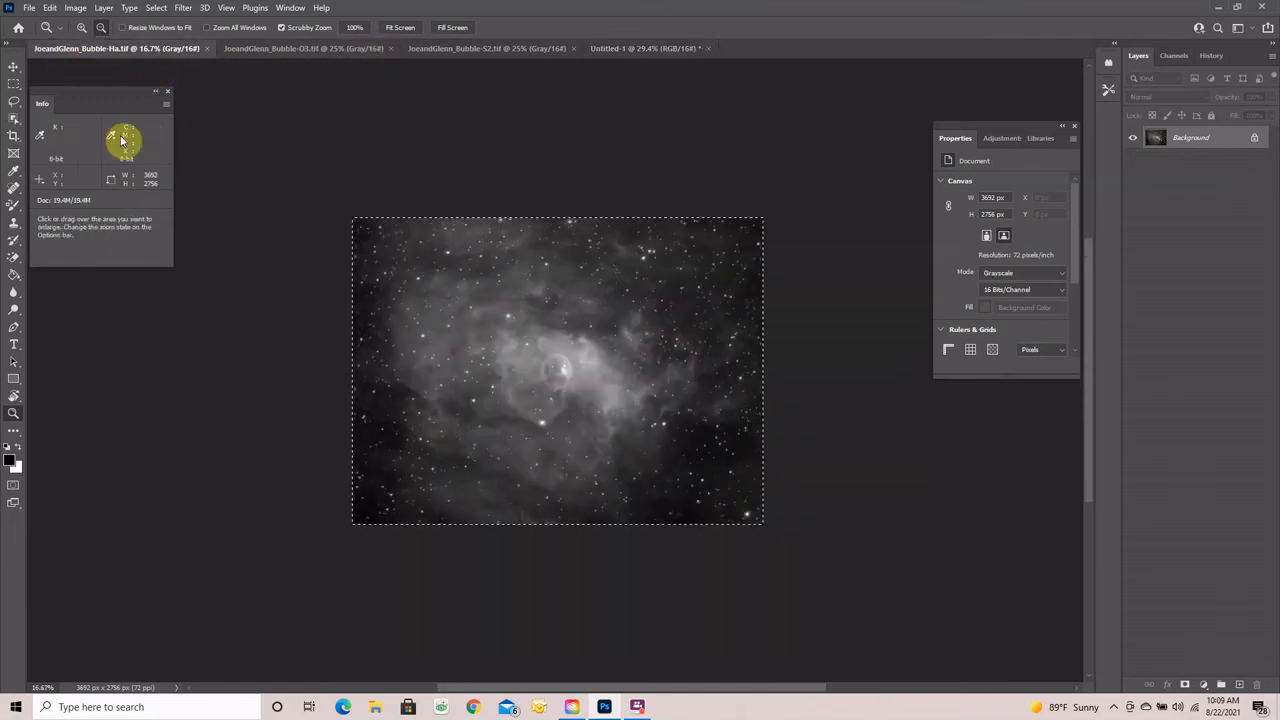
left_click(393, 28)
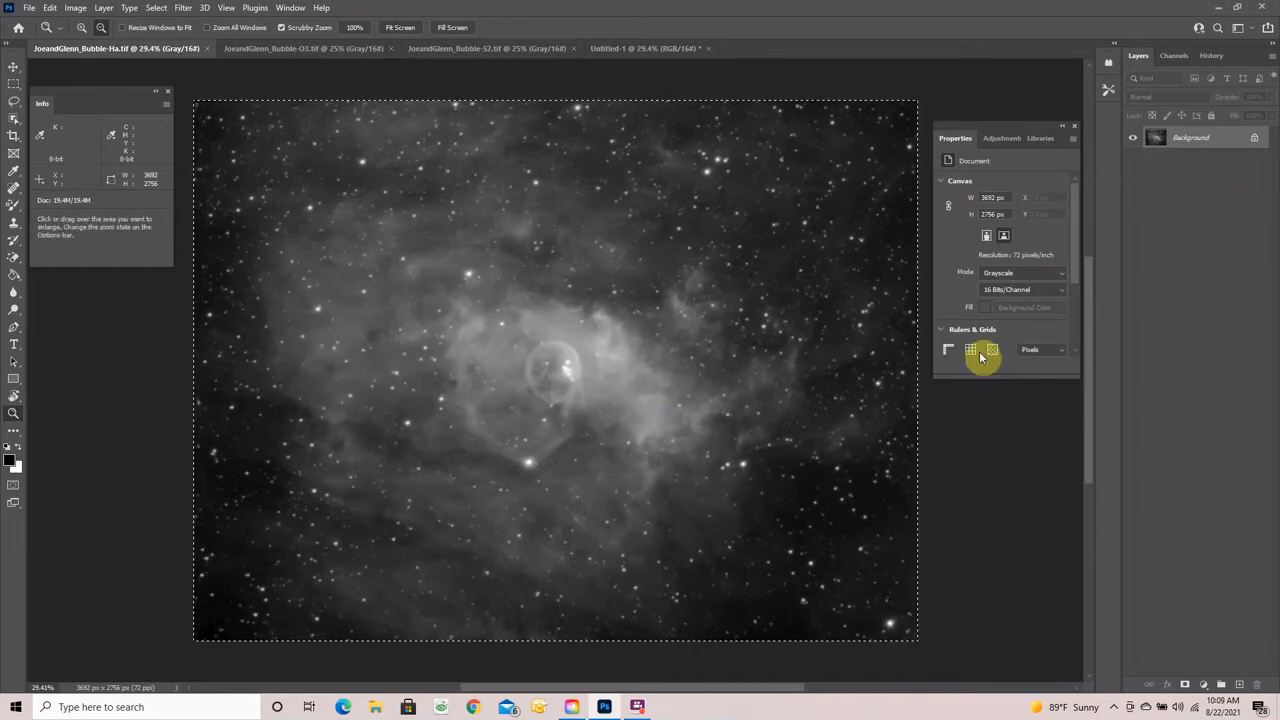
left_click(637, 49)
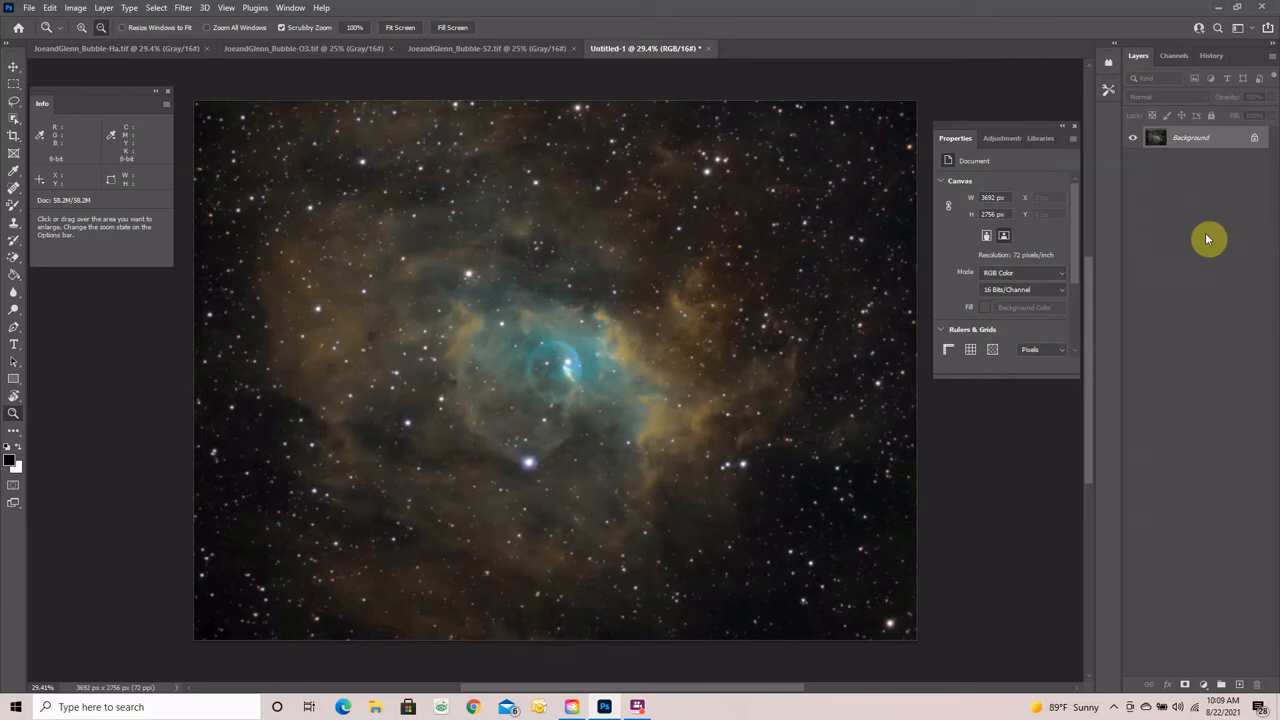
key("ctrl+v")
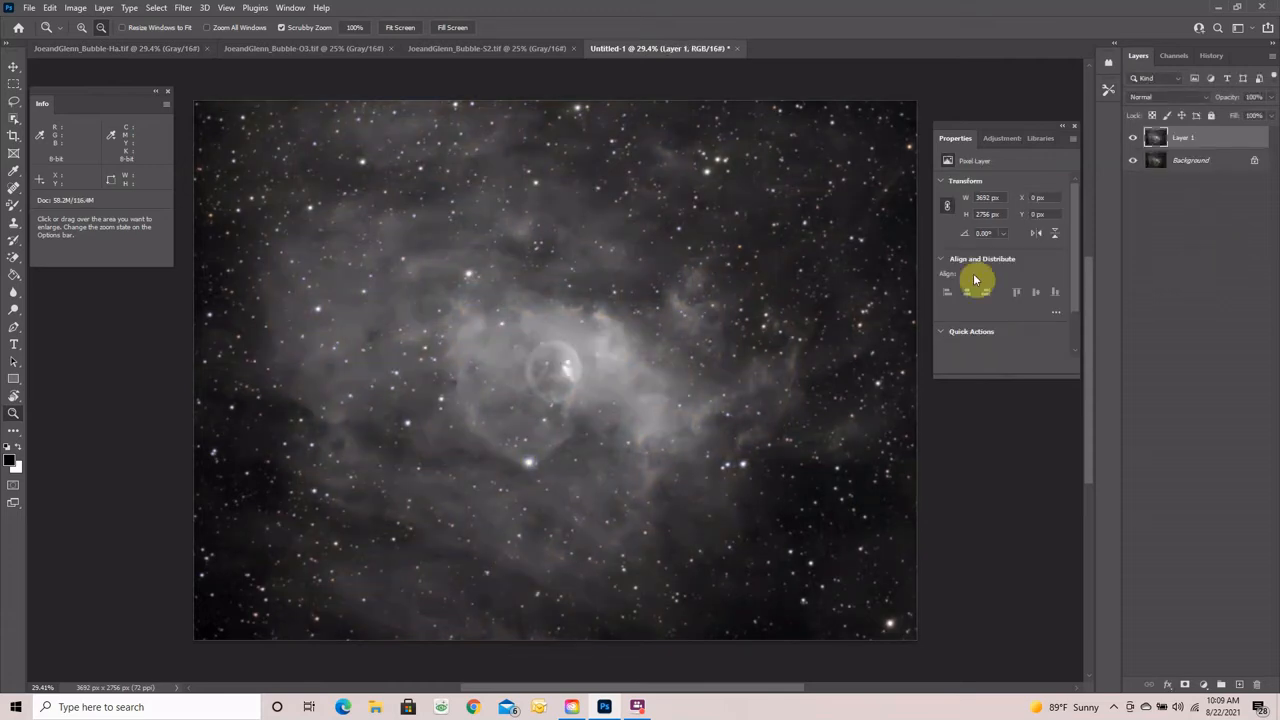
left_click(1207, 98)
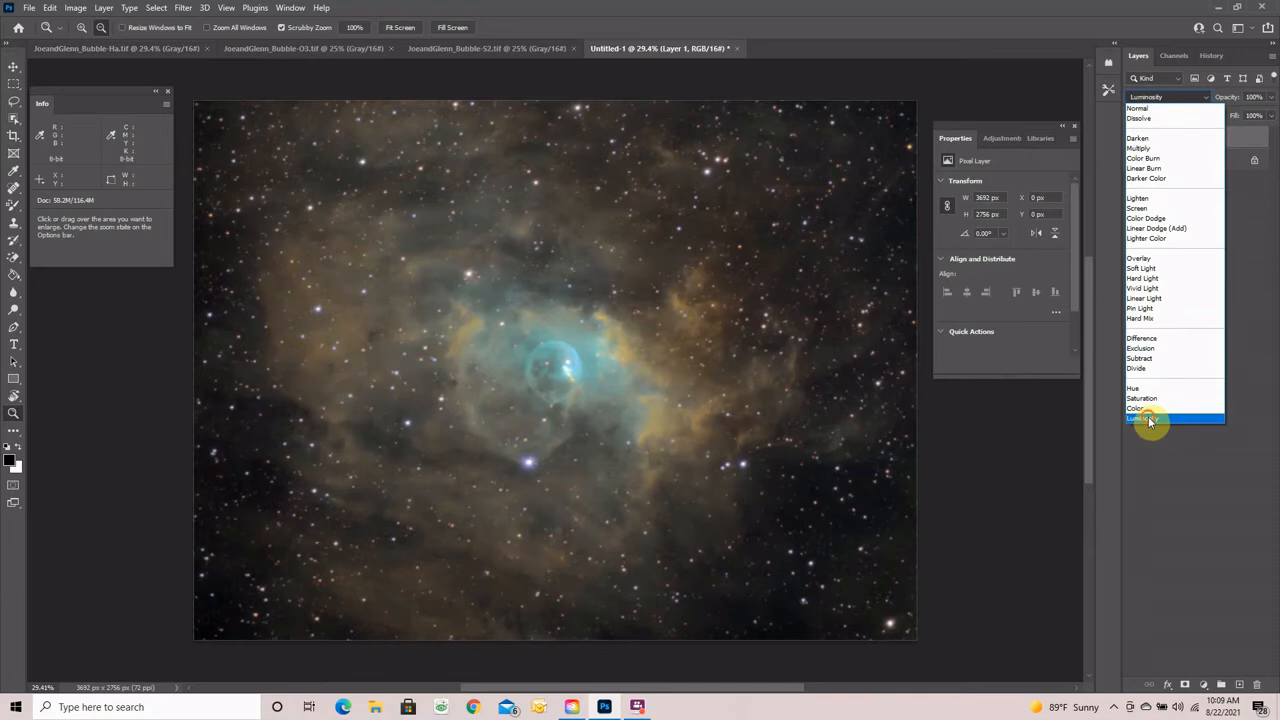
left_click(1149, 419)
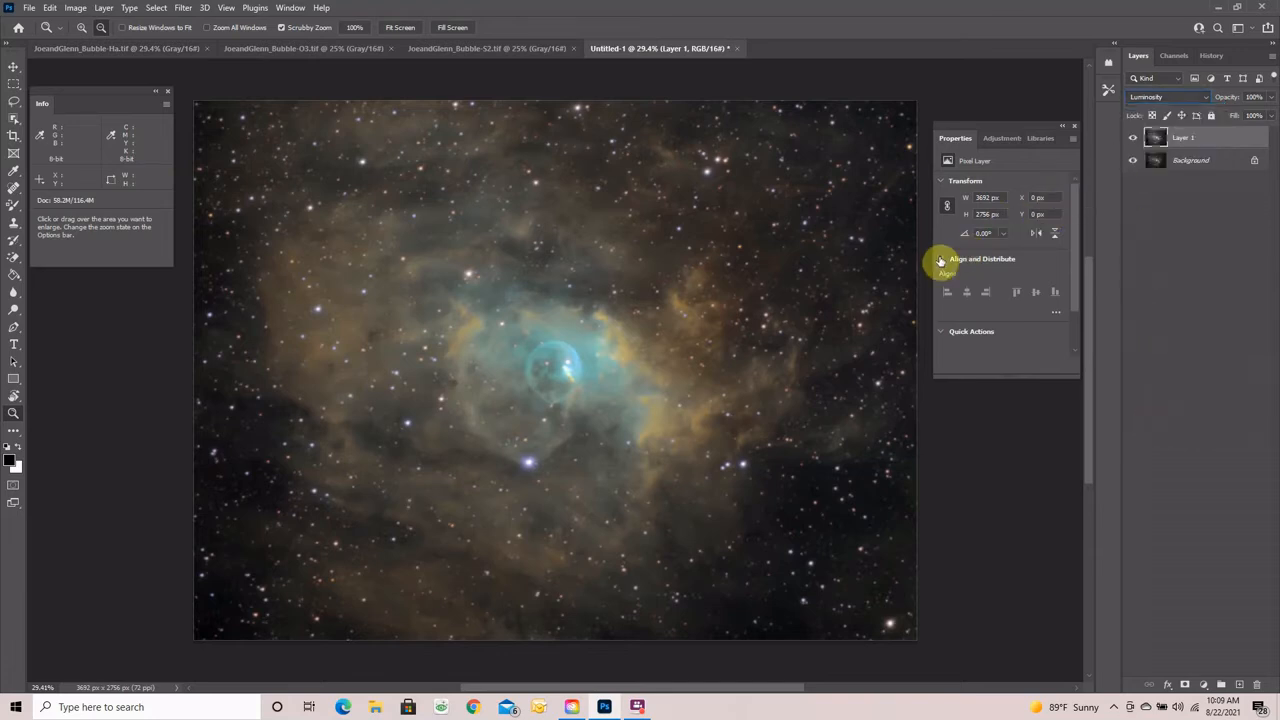
- Lower Layer 1's opacity to 75% and toggle its visibility to compare
left_click(1271, 97)
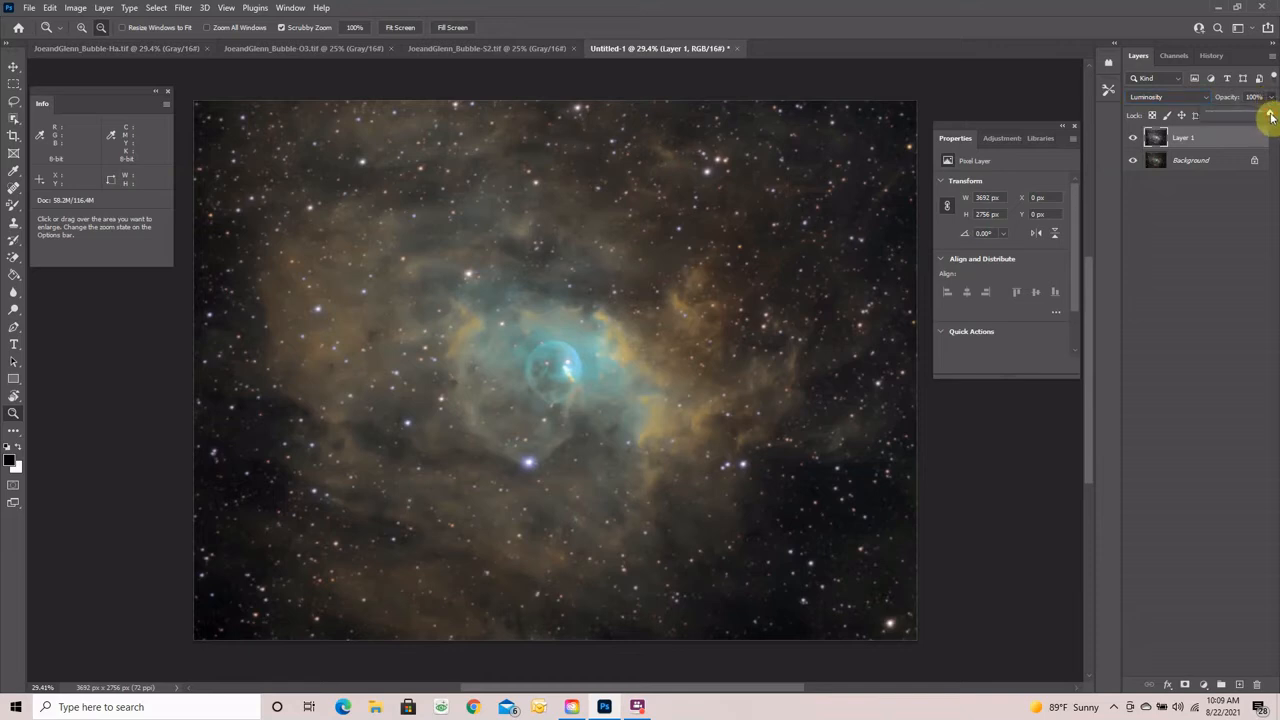
left_click_drag(1271, 117, 1248, 115)
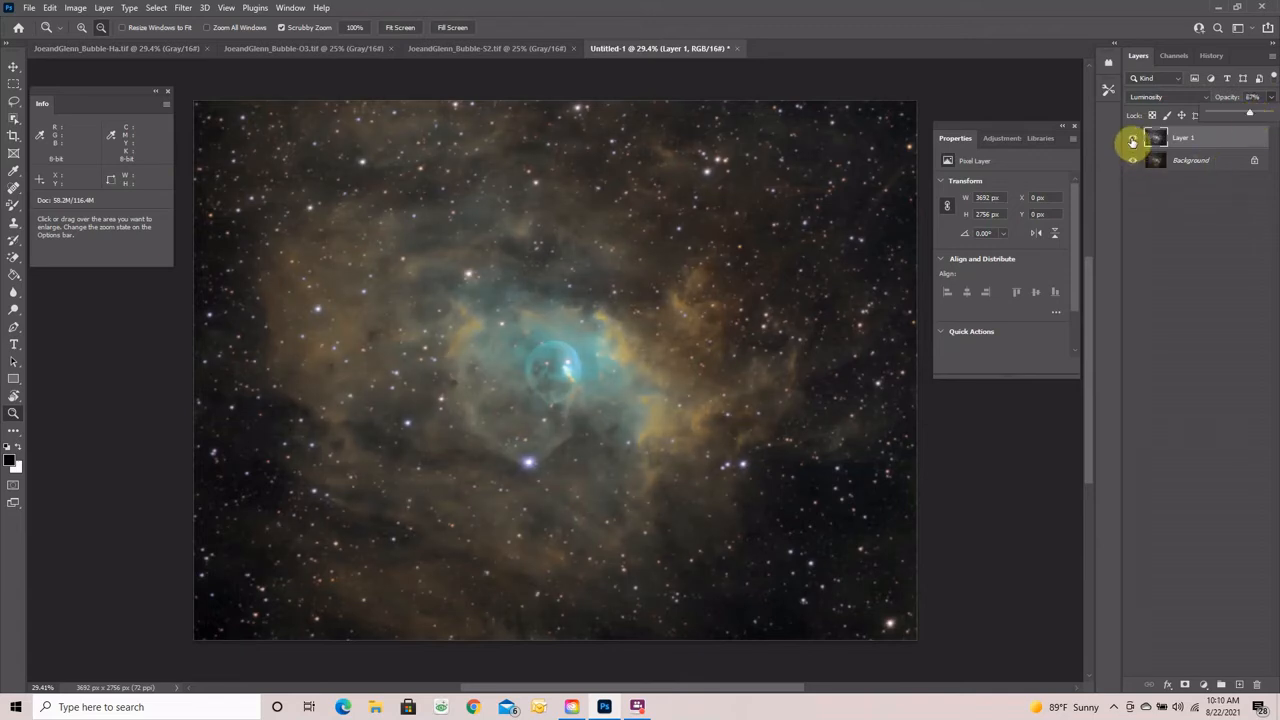
left_click(1132, 141)
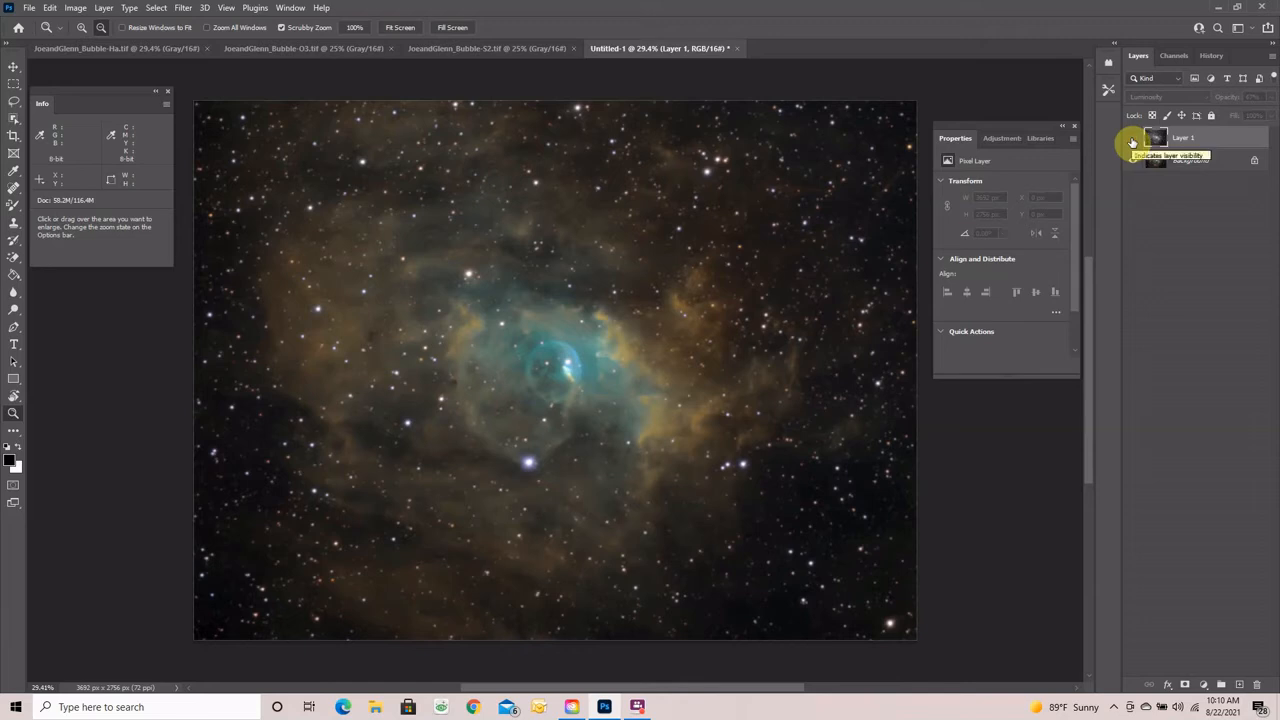
left_click(1132, 141)
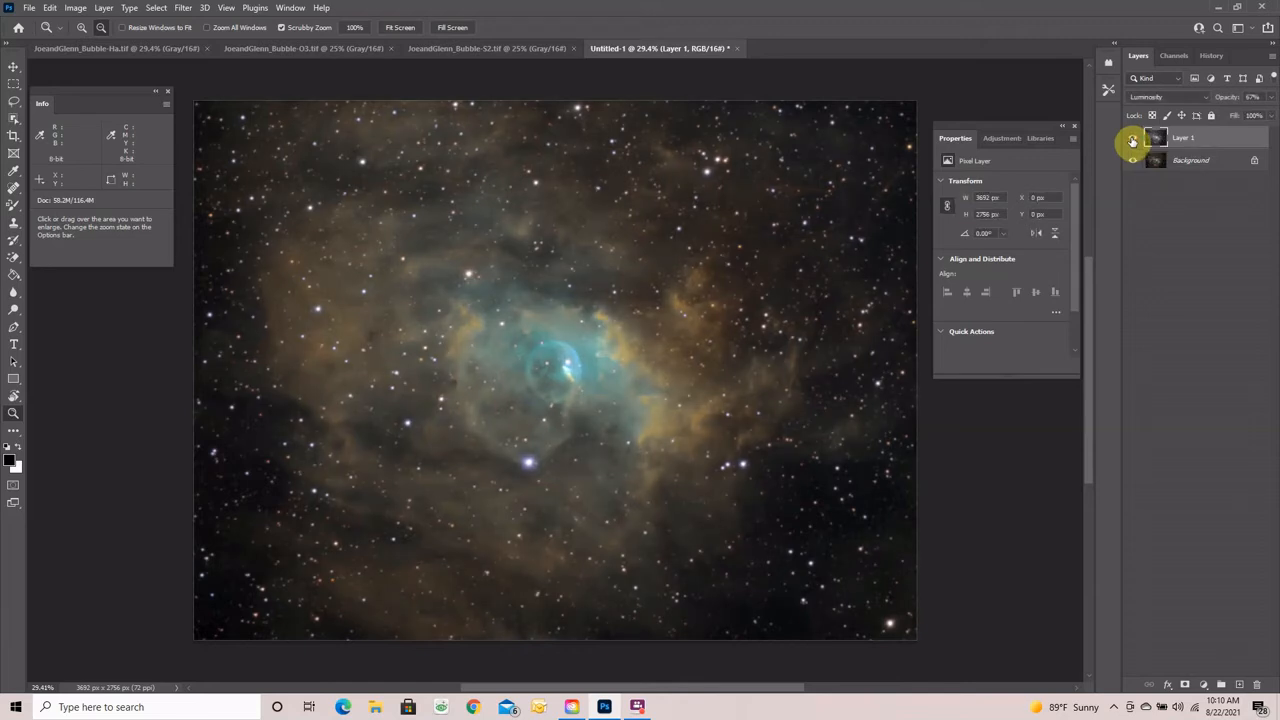
left_click(1132, 141)
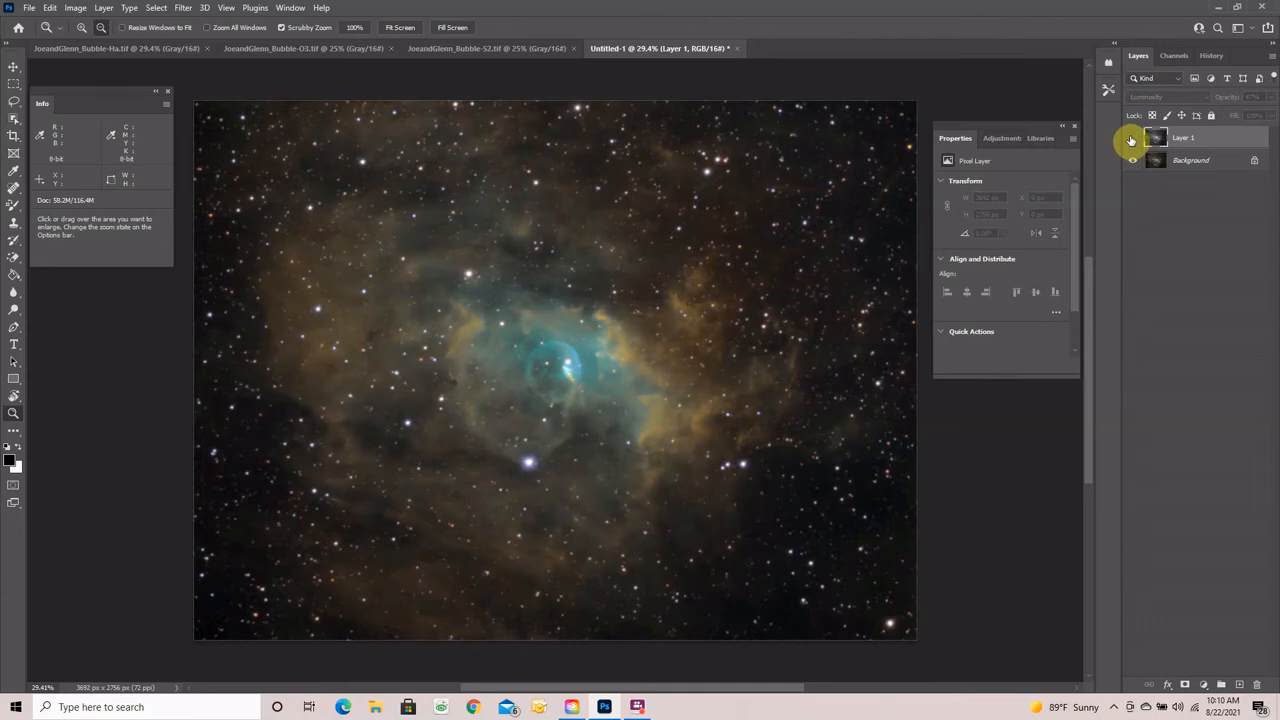
left_click(1132, 141)
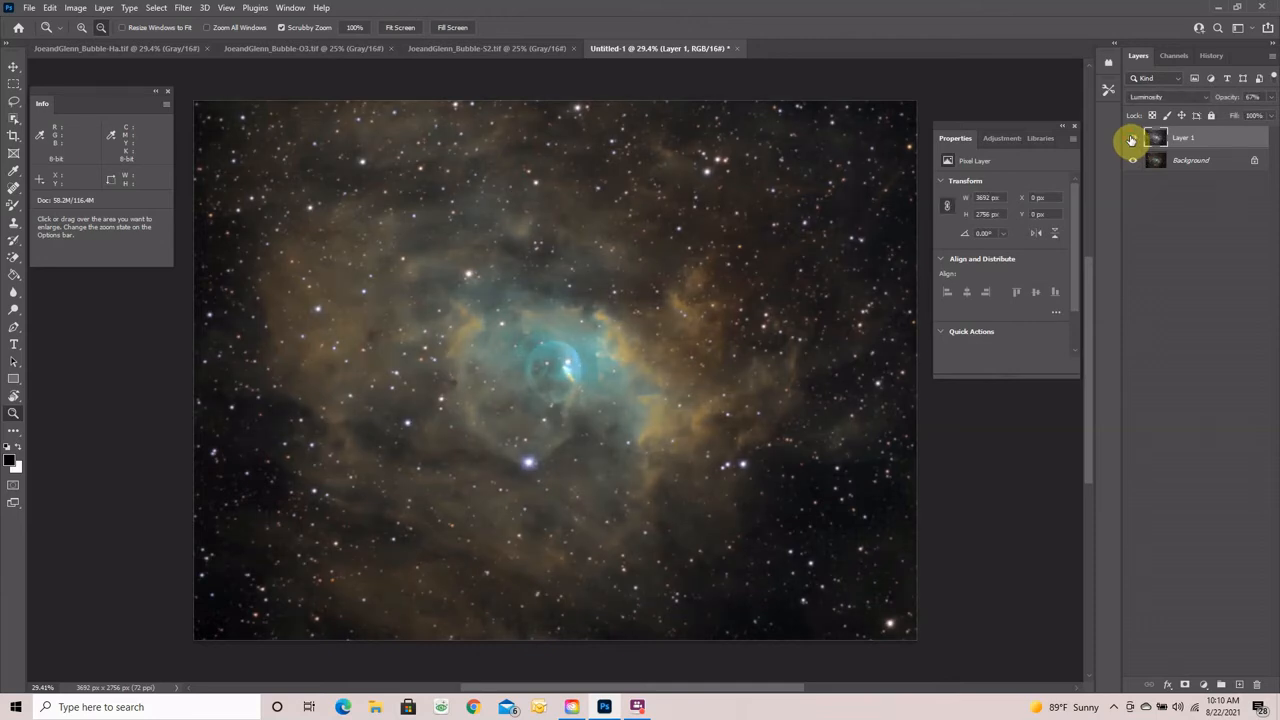
- Reduce Layer 1 to 54% opacity and flatten it into the Background
left_click(1271, 97)
left_click_drag(1257, 114, 1243, 117)
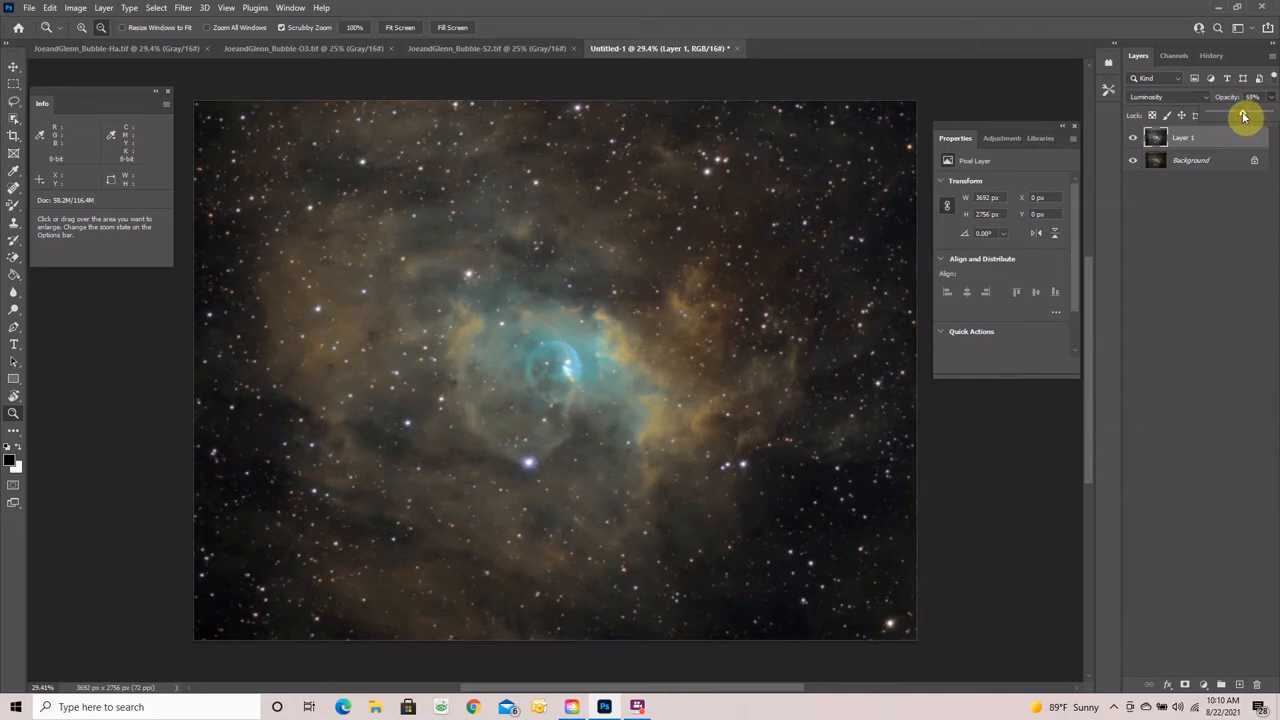
left_click(1133, 138)
left_click(1133, 139)
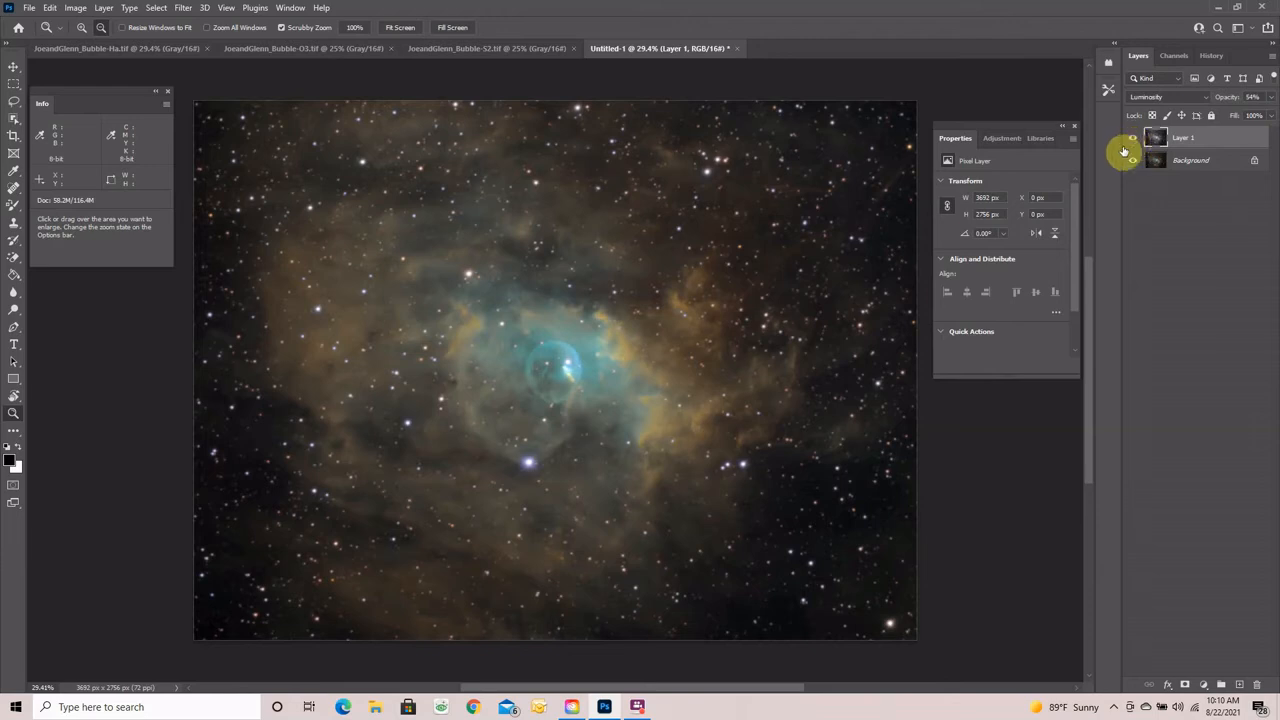
right_click(1210, 138)
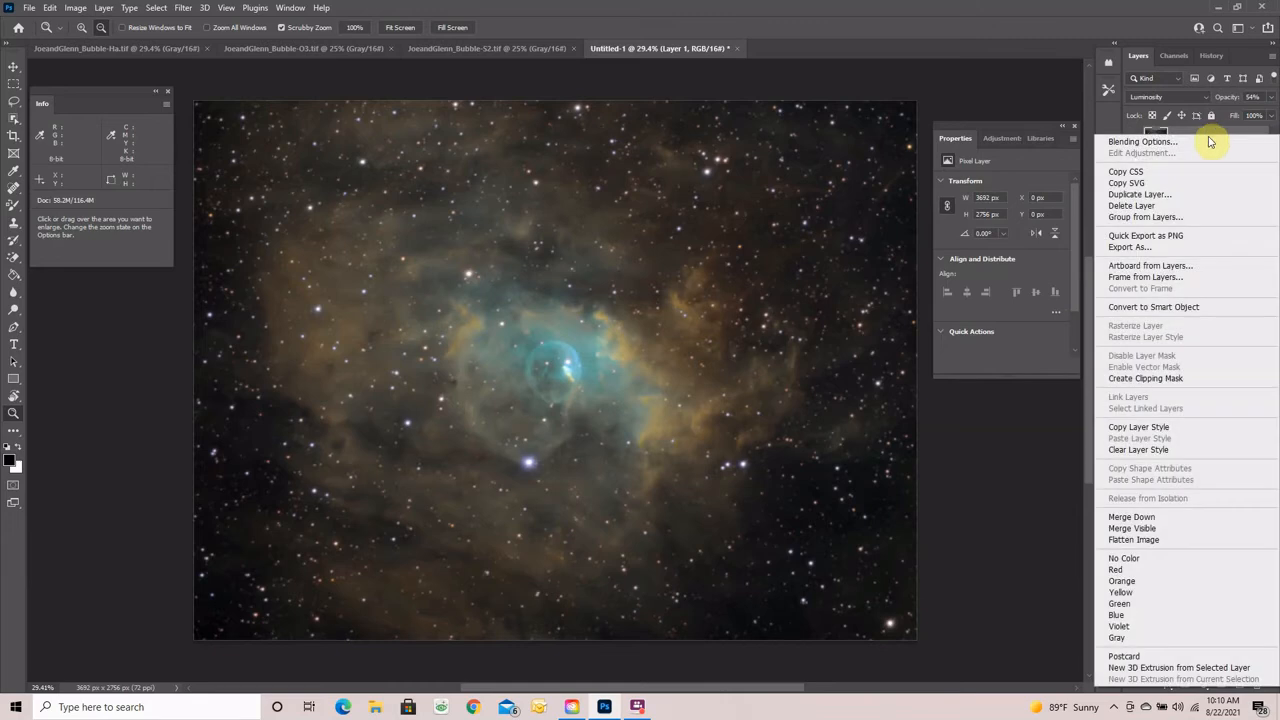
left_click(1137, 541)
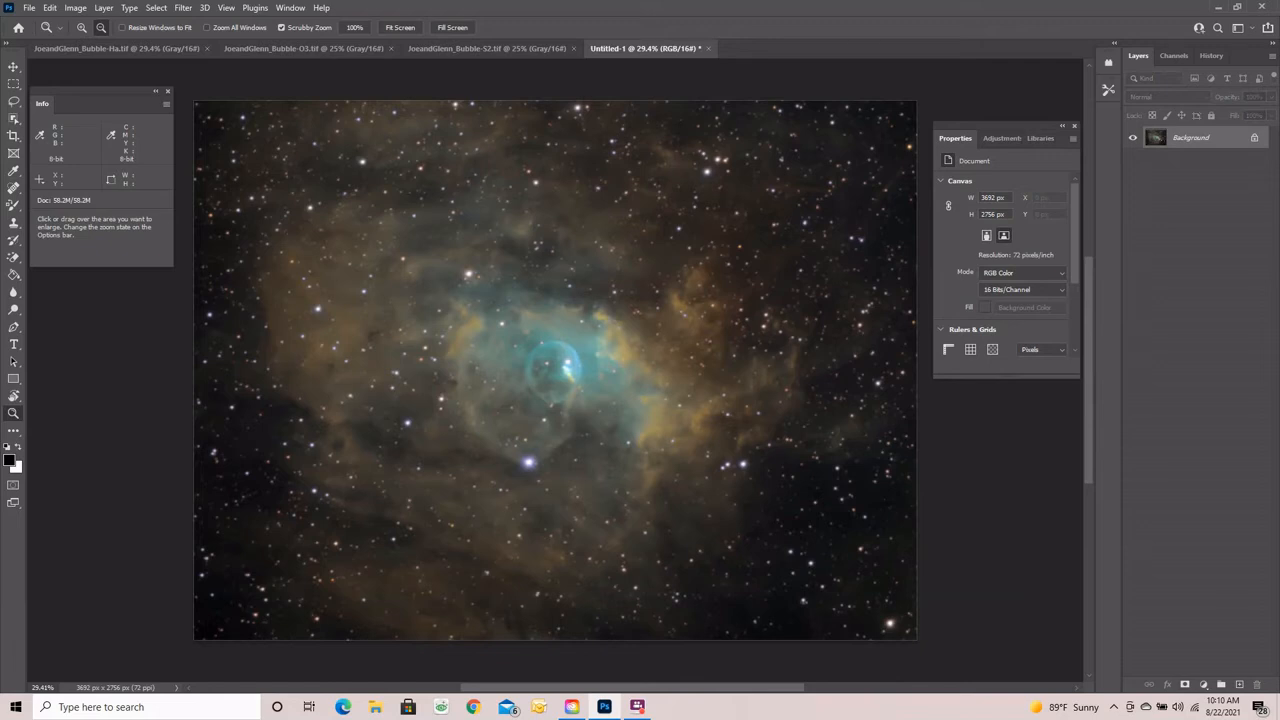
- Duplicate the image onto a new layer and open it in the Camera Raw Filter
key("ctrl+j")
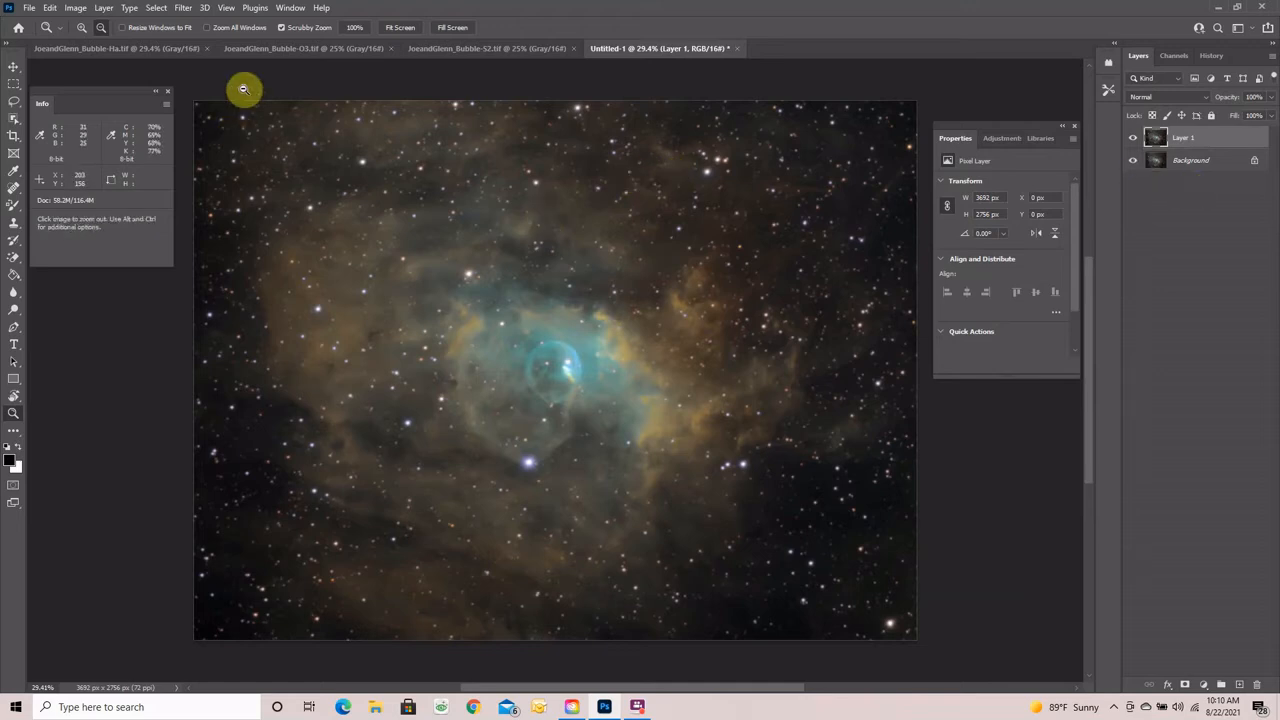
left_click(183, 9)
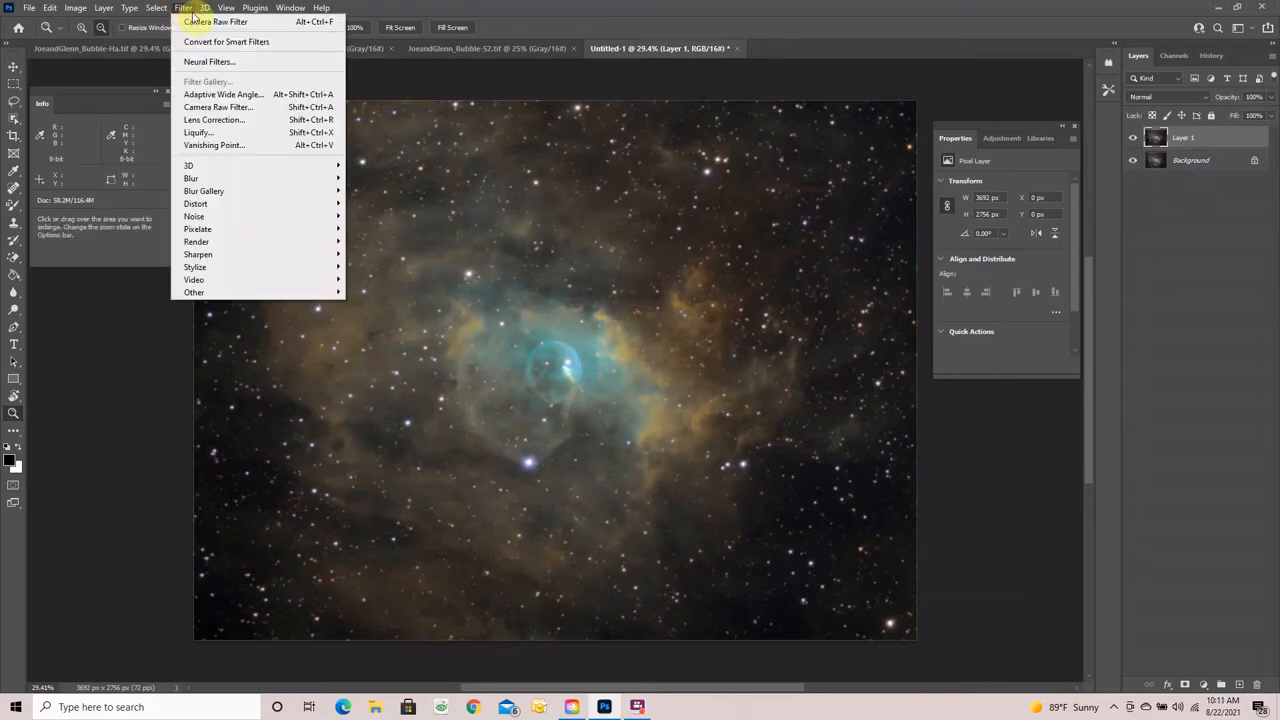
left_click(207, 106)
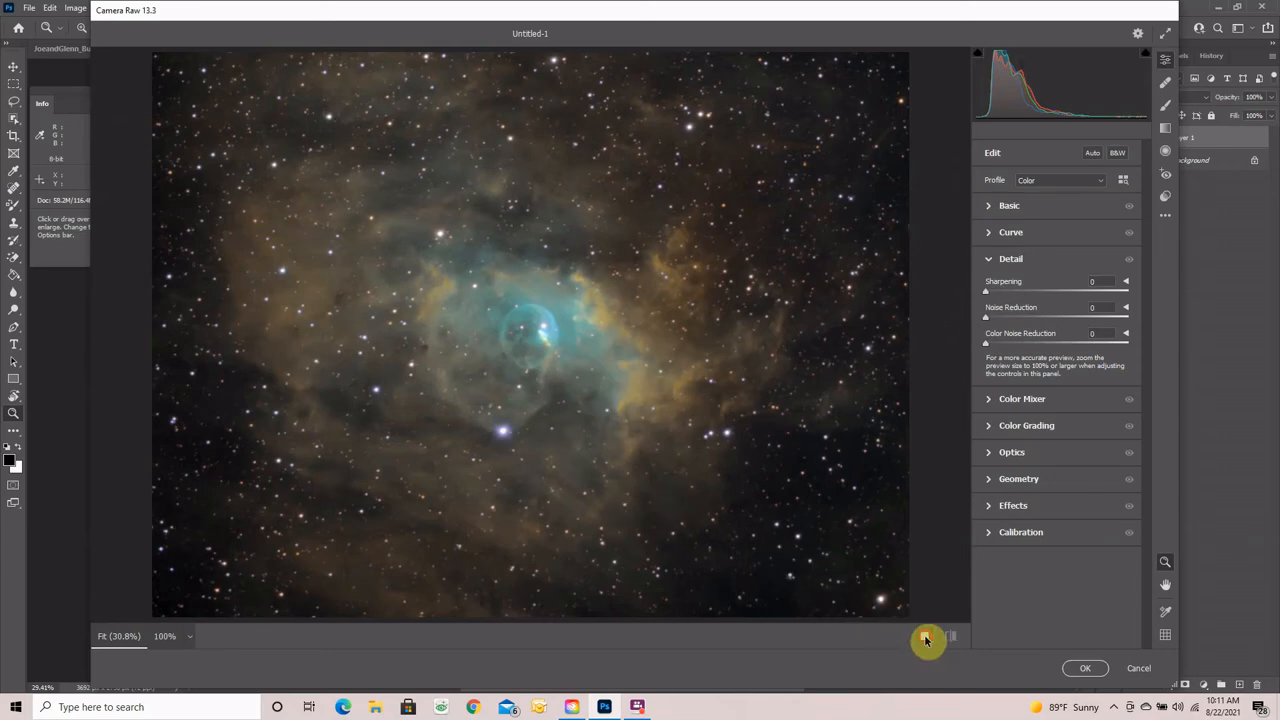
- Set Camera Raw noise reduction to 7, comparing before/after views zoomed on the bubble
left_click(925, 638)
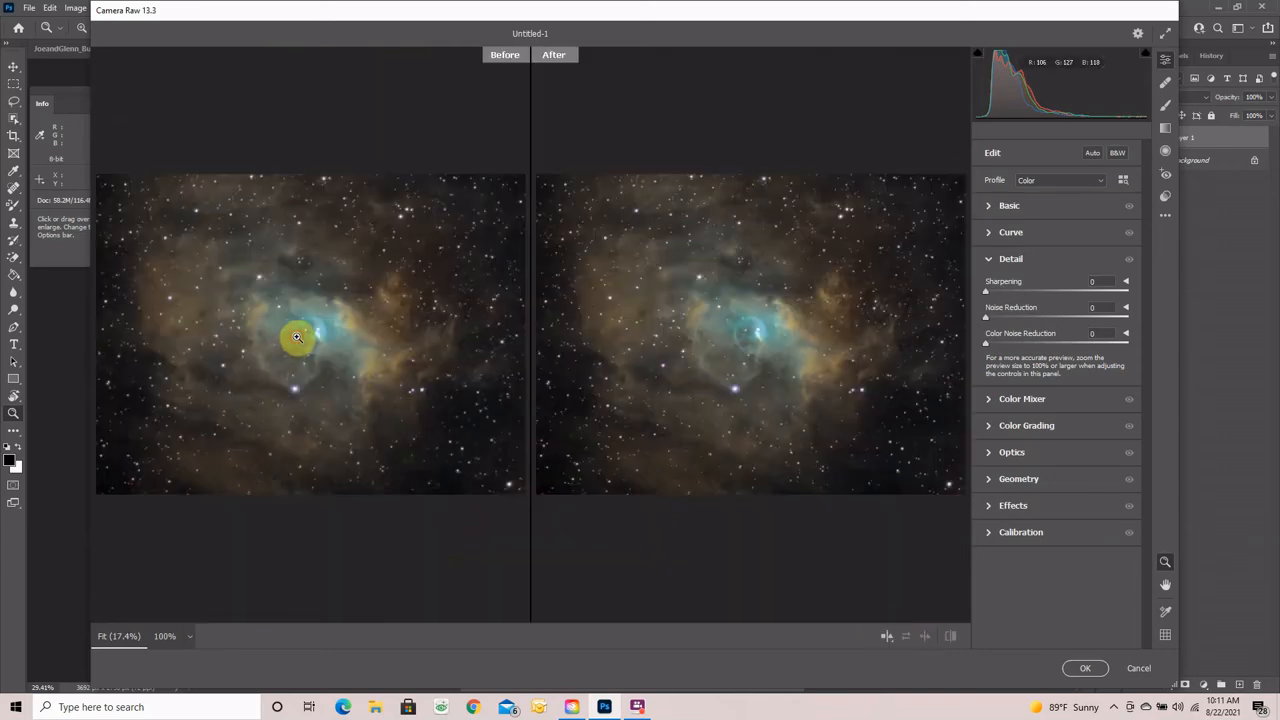
left_click_drag(297, 337, 408, 348)
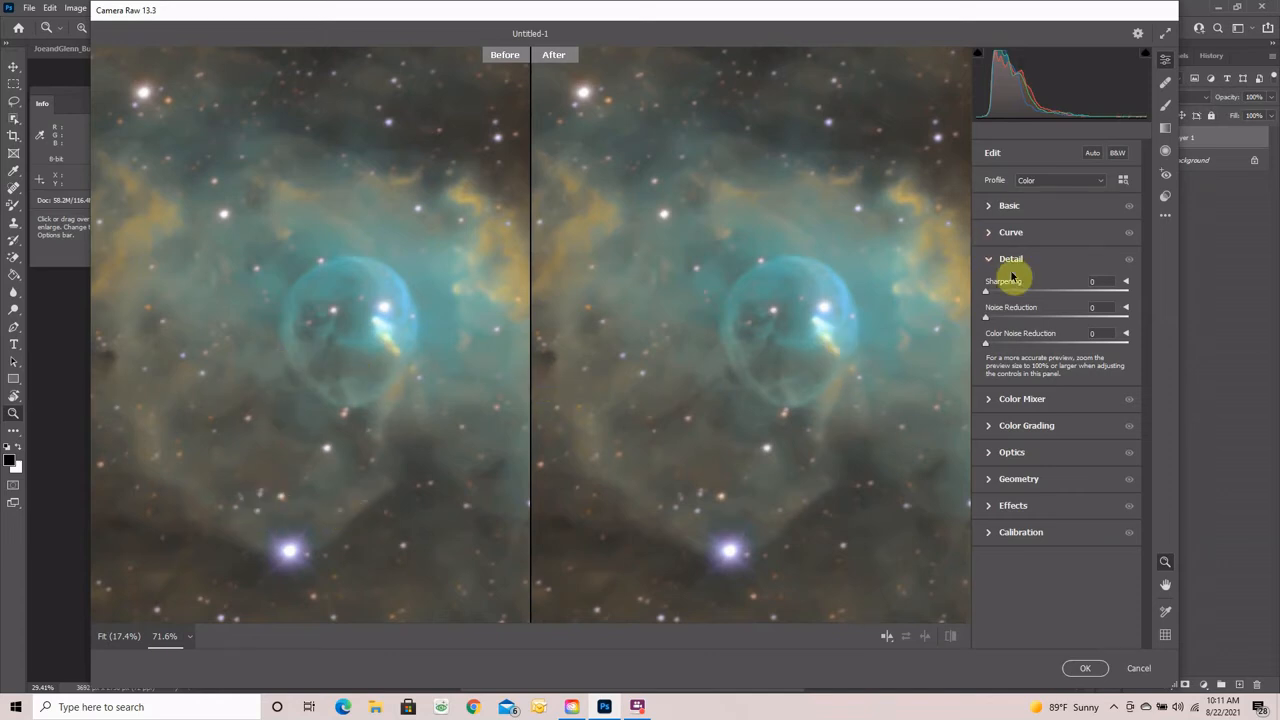
left_click_drag(985, 320, 995, 320)
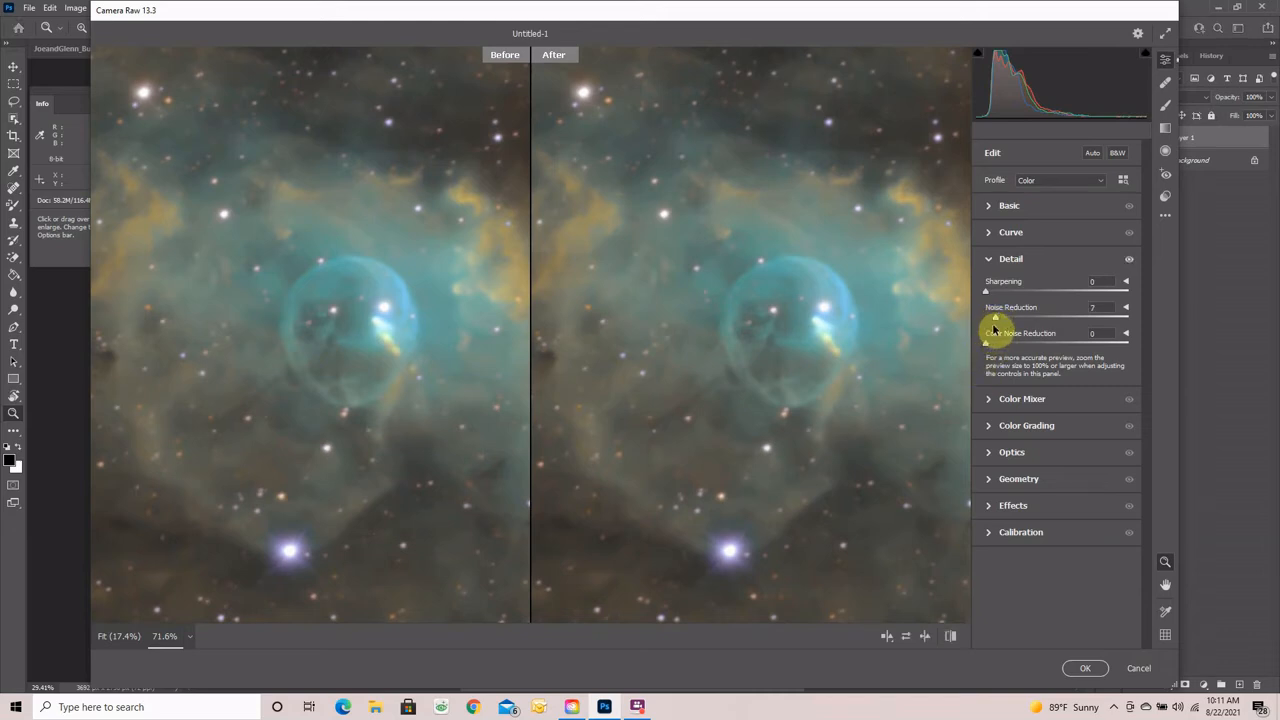
left_click(990, 259)
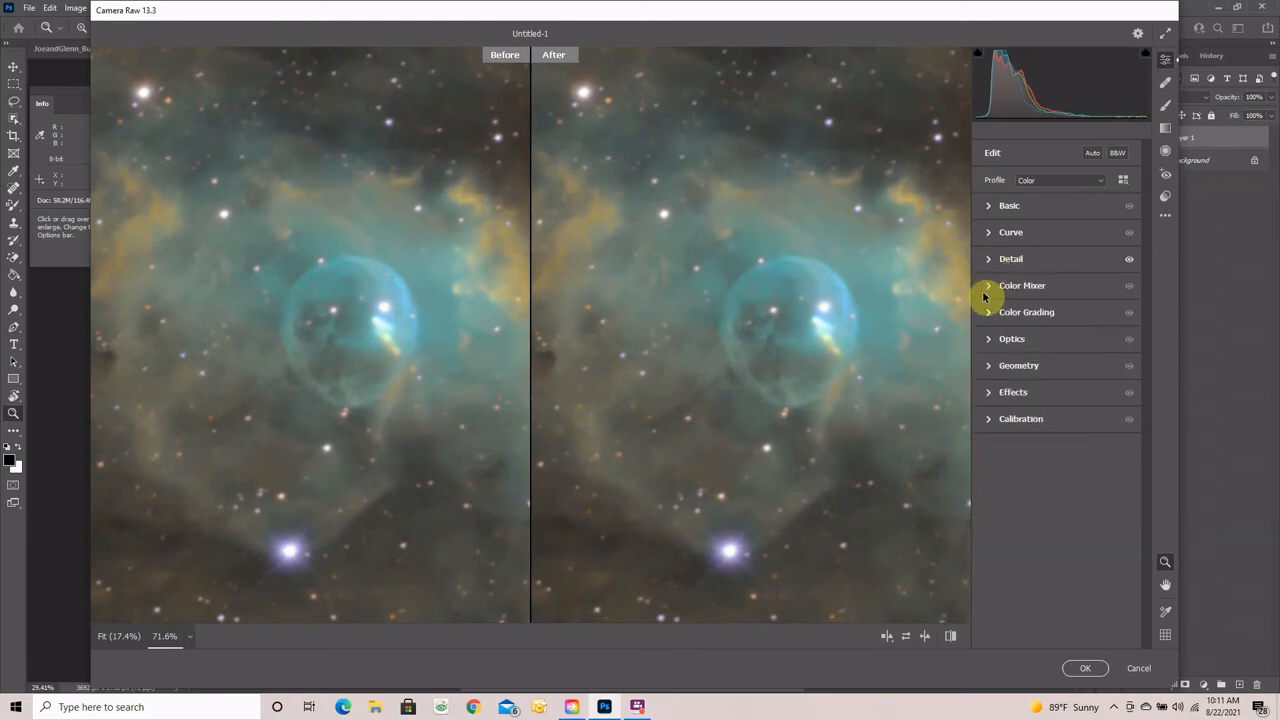
- In Color Mixer, set Aqua to Hue +82, Saturation +34 and Luminance -19
left_click(988, 287)
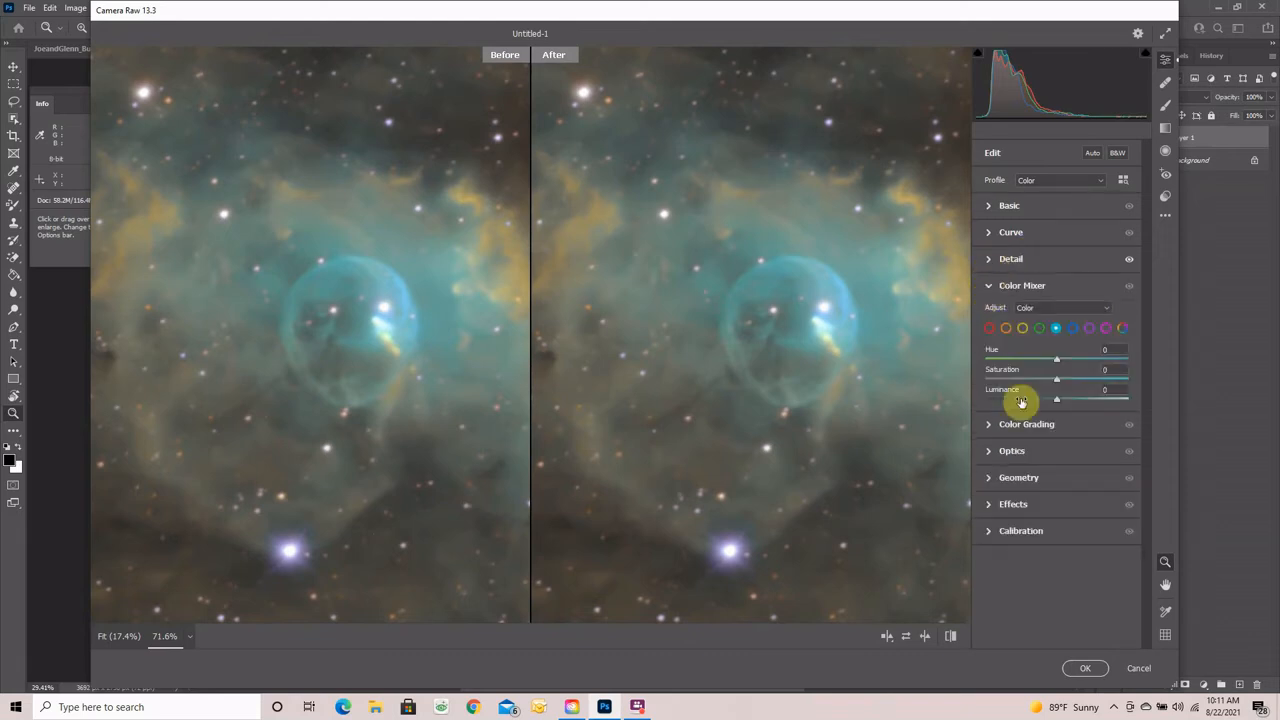
left_click(1055, 330)
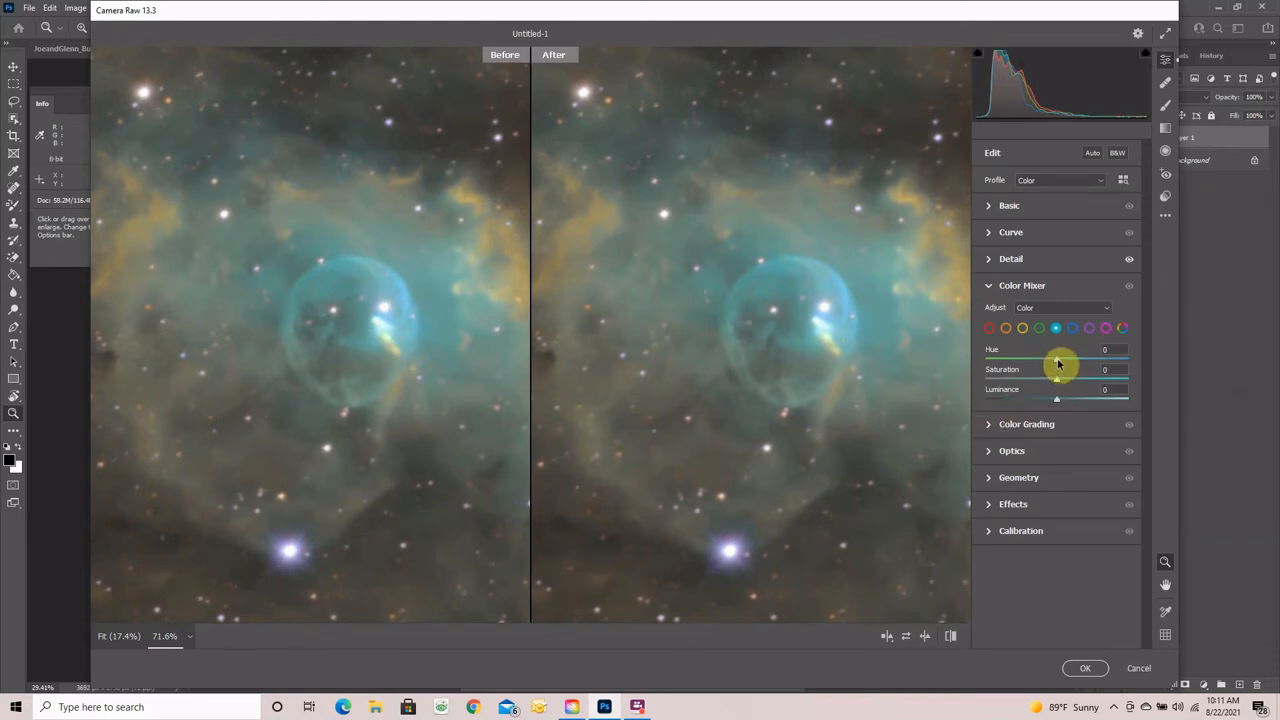
left_click_drag(1057, 362, 1114, 363)
left_click_drag(1097, 384, 1040, 402)
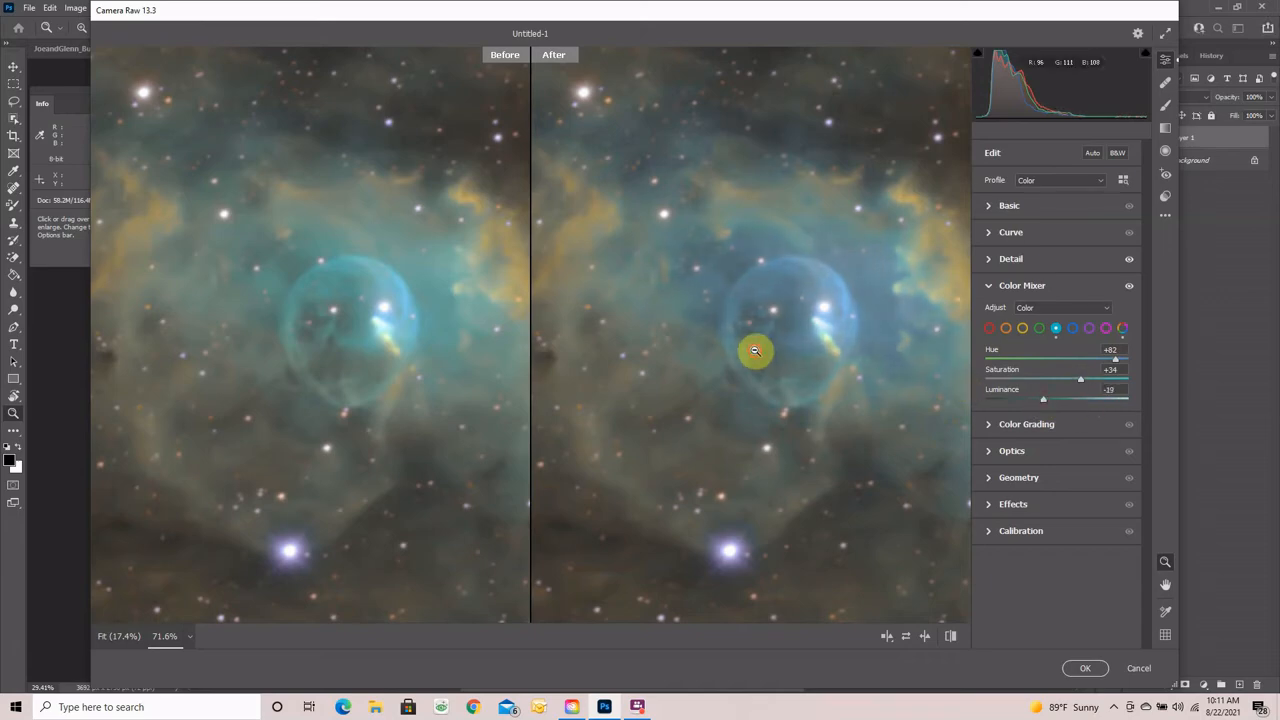
left_click_drag(755, 351, 675, 344)
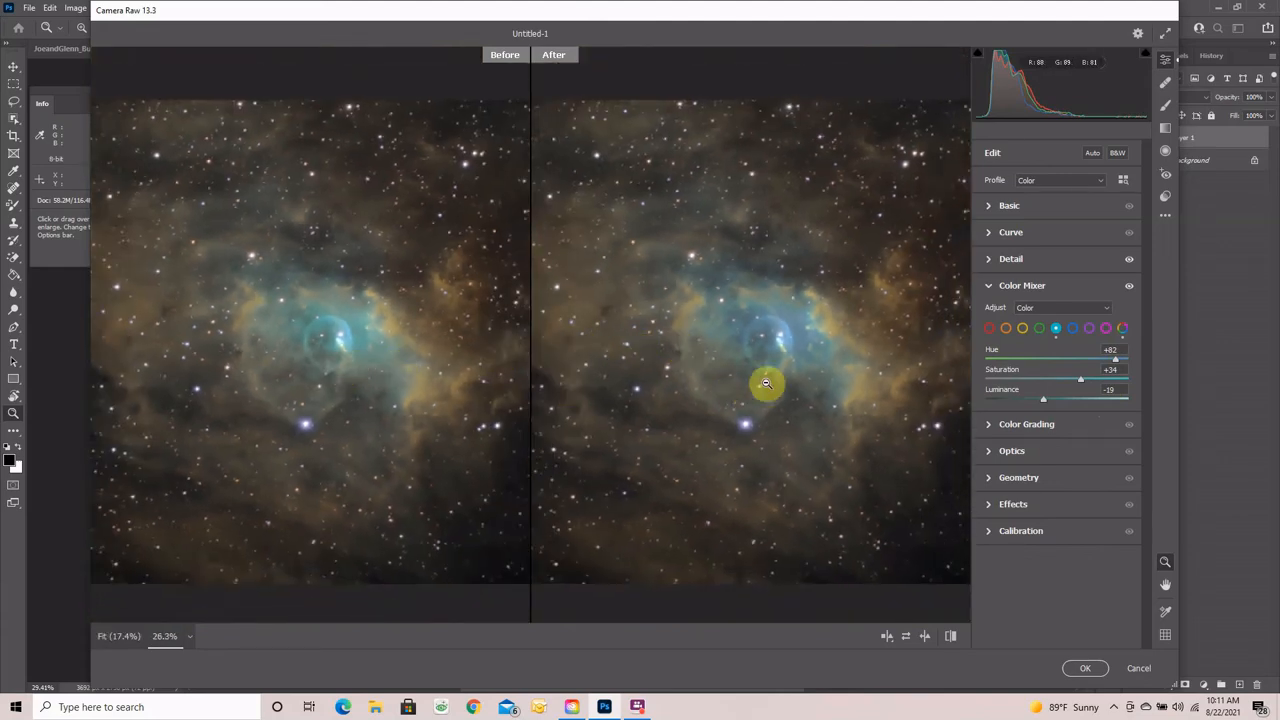
- Raise Orange to Saturation +16 and Luminance +8, apply the edits, and hide Layer 1
left_click(1004, 327)
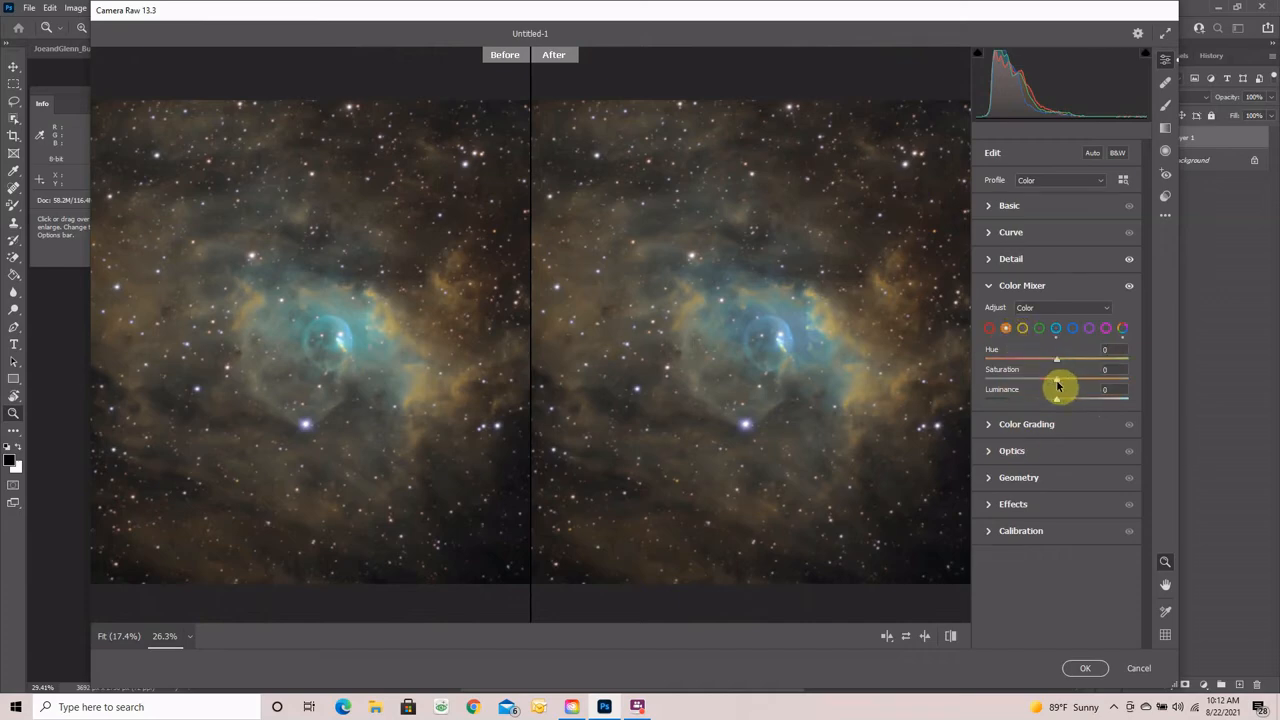
scroll(800, 380, "up", 2)
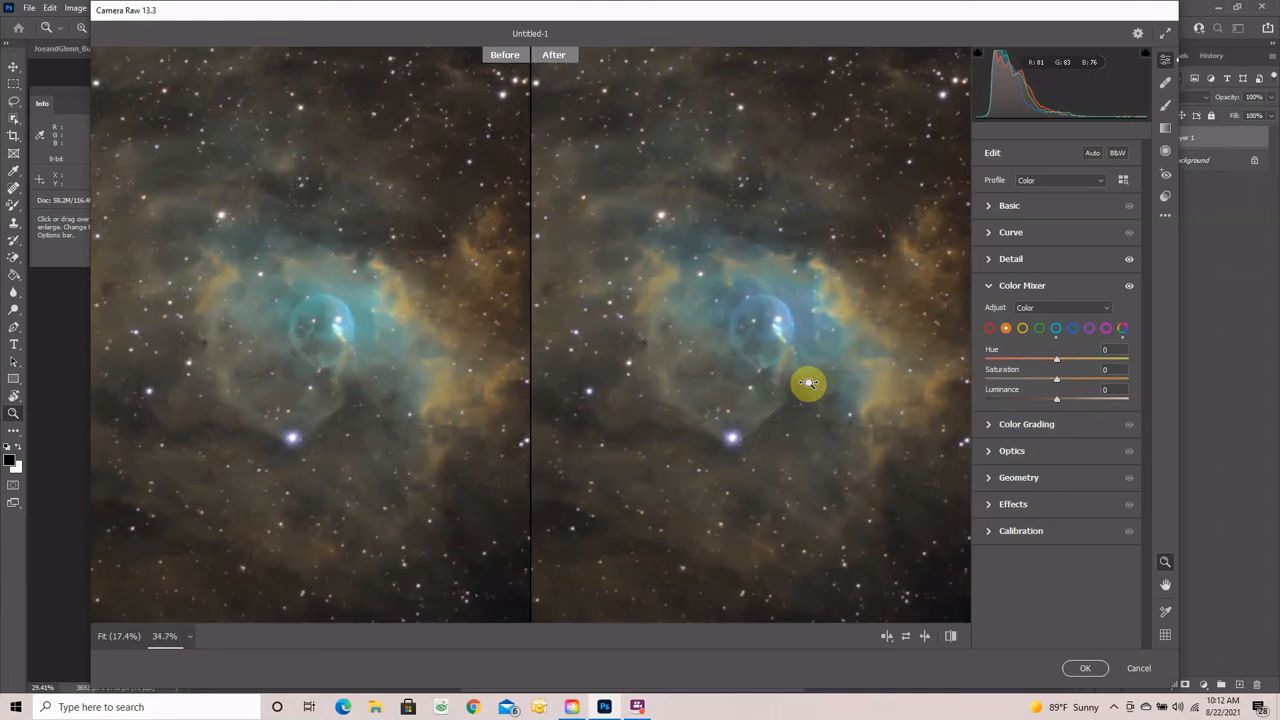
mouse_move(1058, 384)
left_mouse_down()
mouse_move(1006, 380)
mouse_move(1069, 380)
mouse_move(1061, 402)
left_mouse_up()
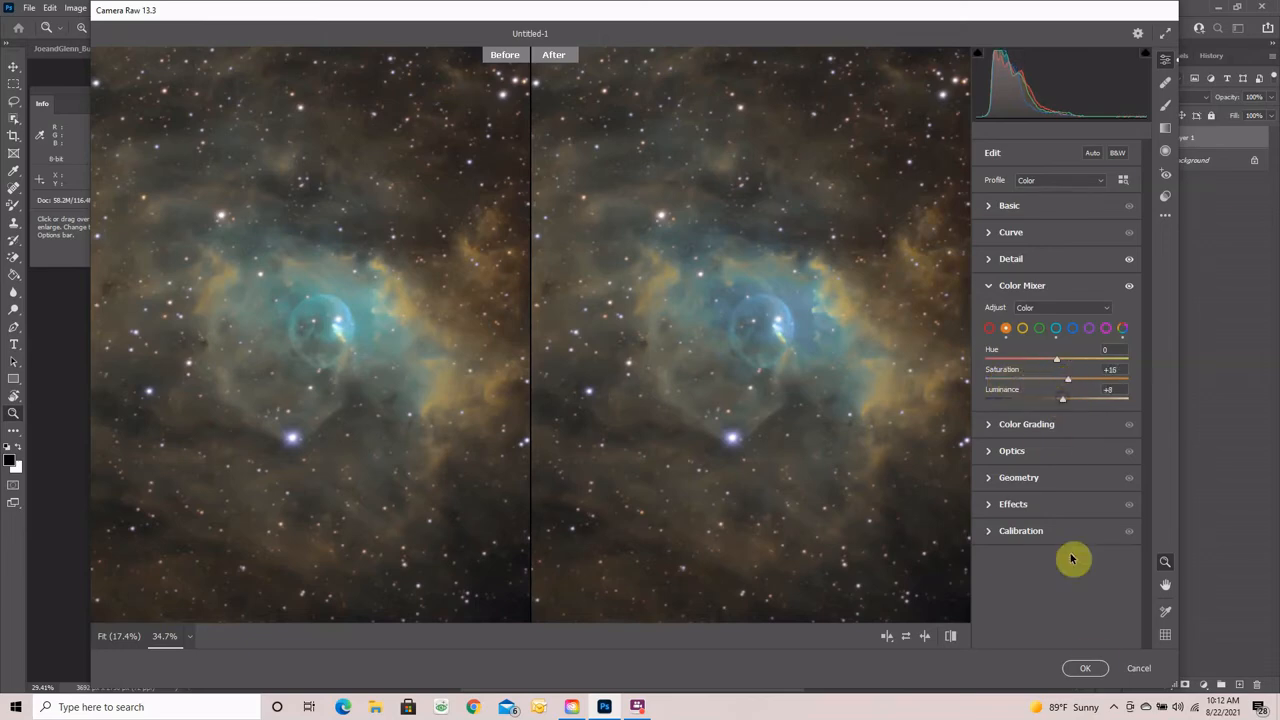
left_click_drag(704, 450, 654, 447)
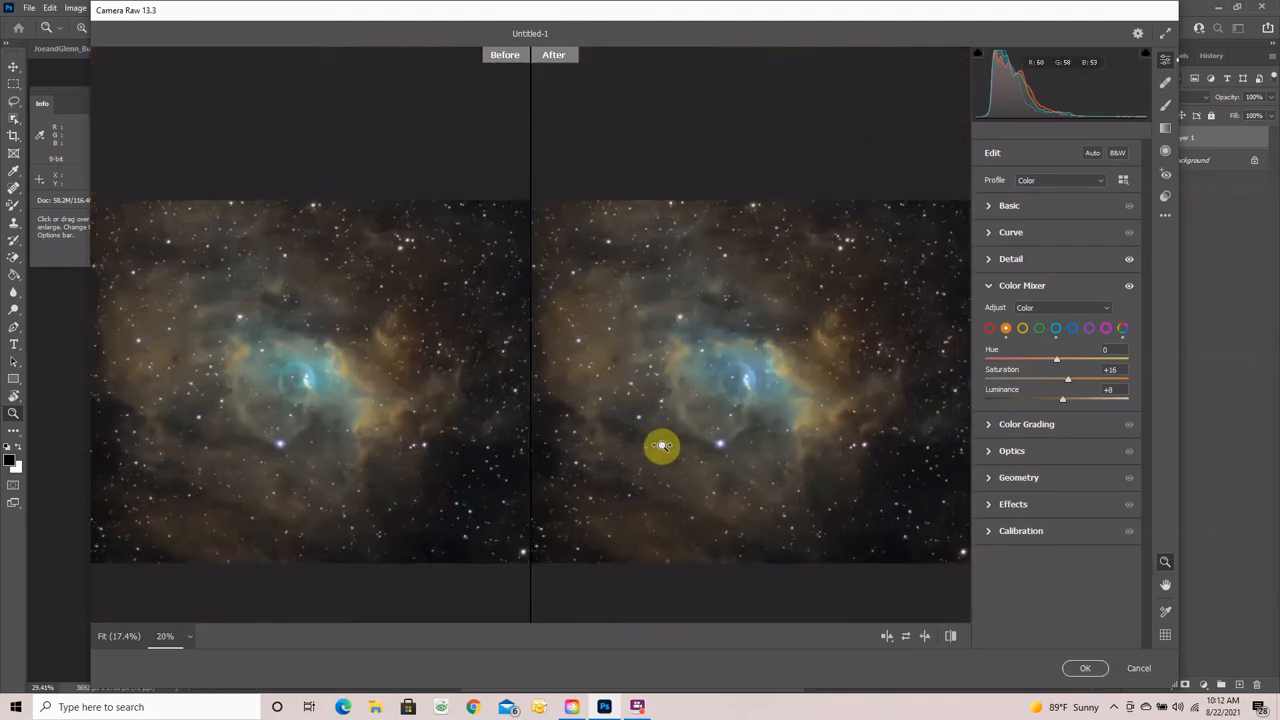
left_click(1078, 668)
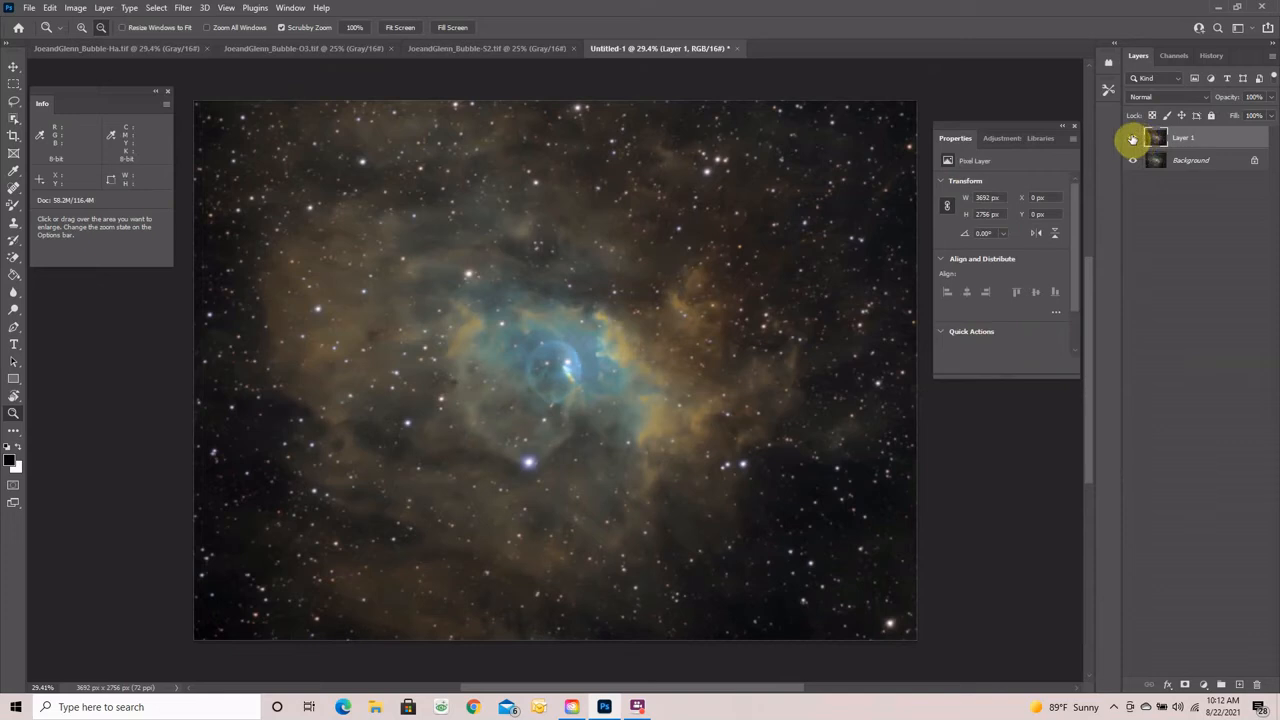
left_click(1133, 139)
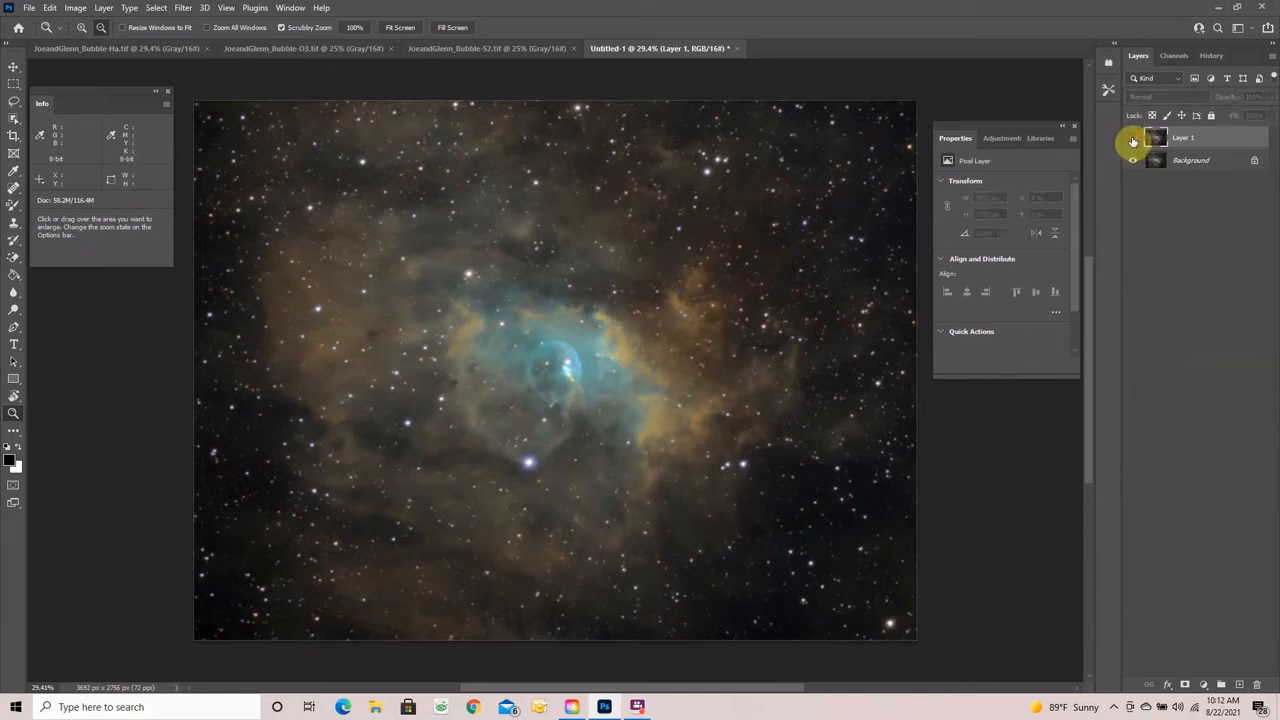
- Toggle Layer 1's visibility to compare before and after, then flatten the image into a single Background
left_click(1133, 139)
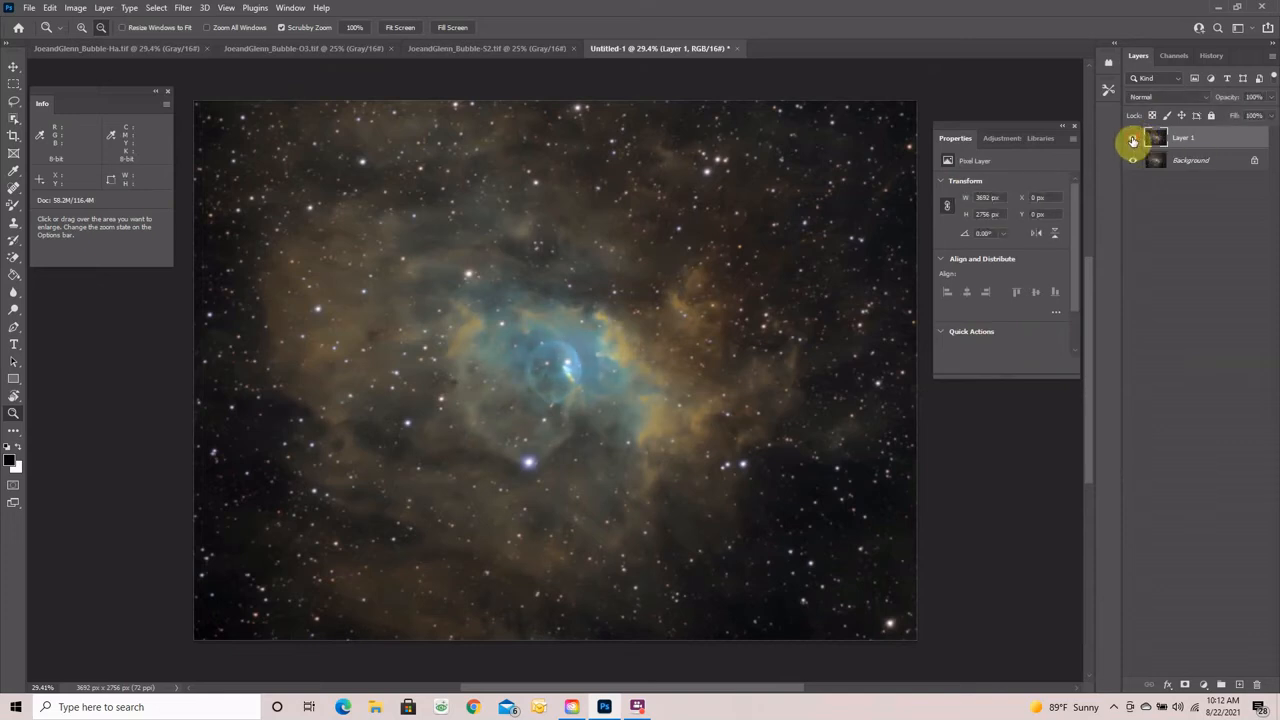
left_click(1133, 139)
left_click(1133, 139)
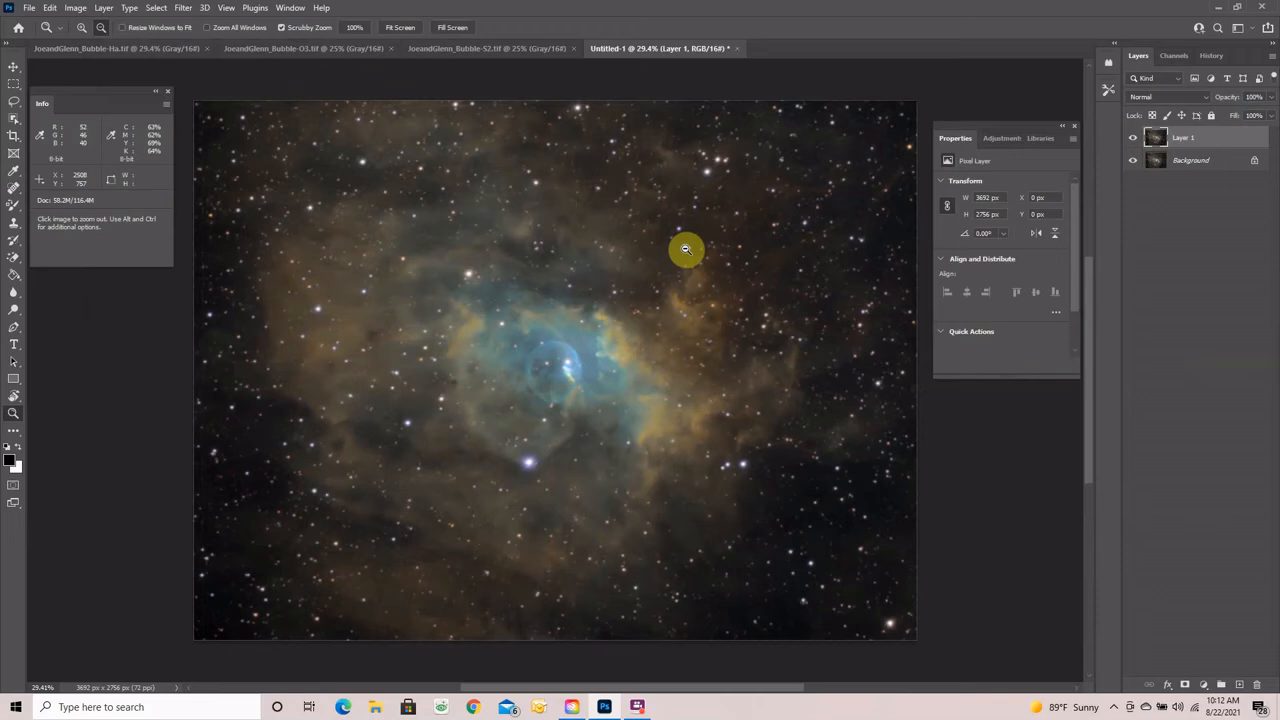
right_click(1193, 140)
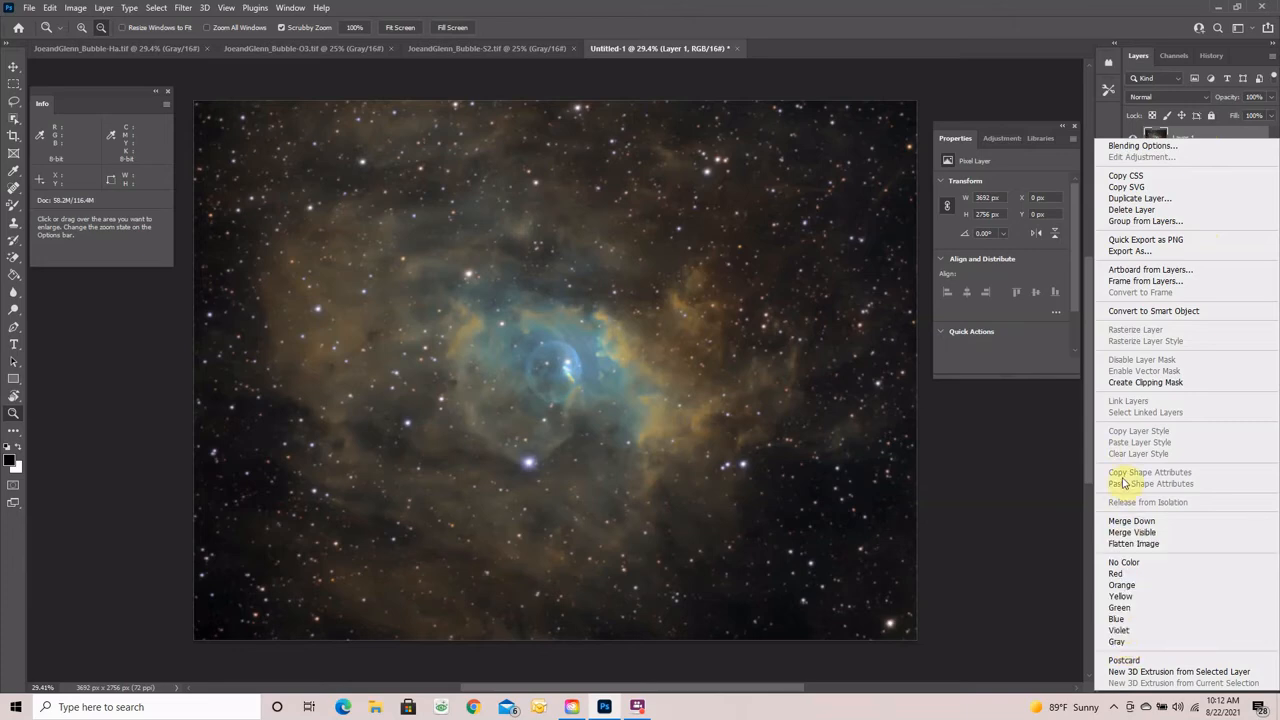
left_click(1140, 543)
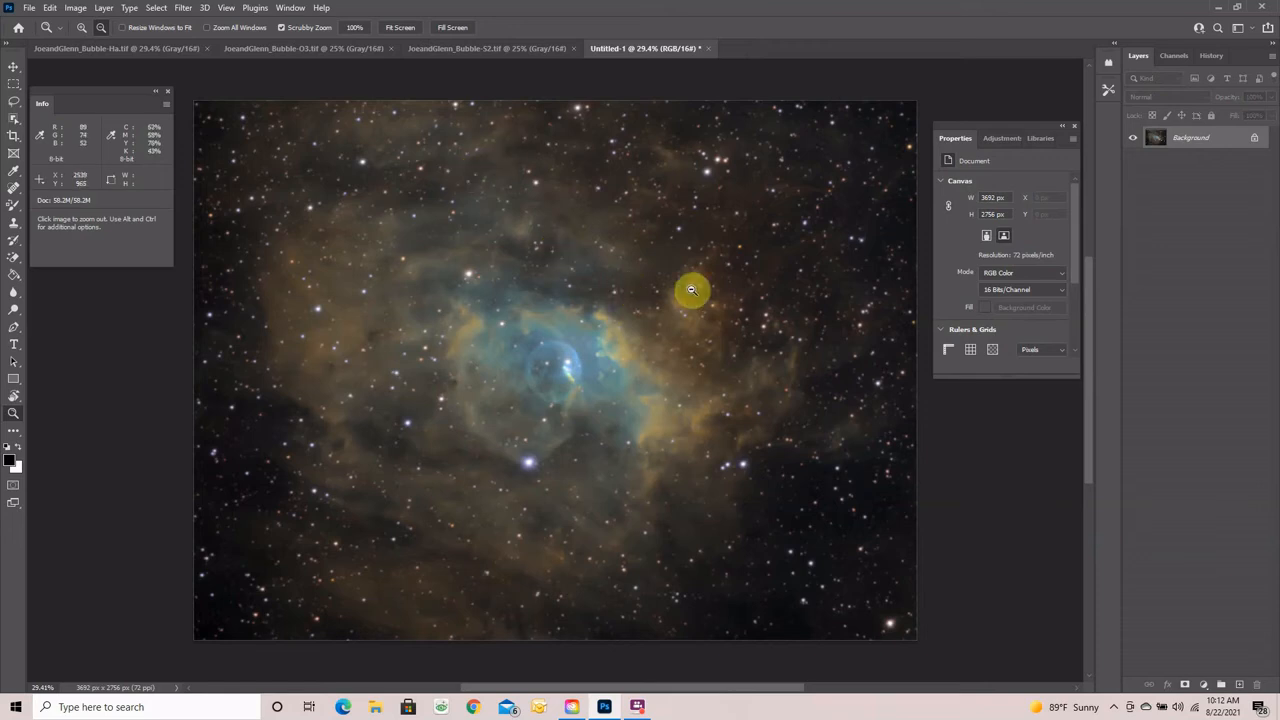
- Duplicate the flattened image with Ctrl+J and apply a High Pass filter at a 13.9-pixel radius
key("v")
key("ctrl+j")
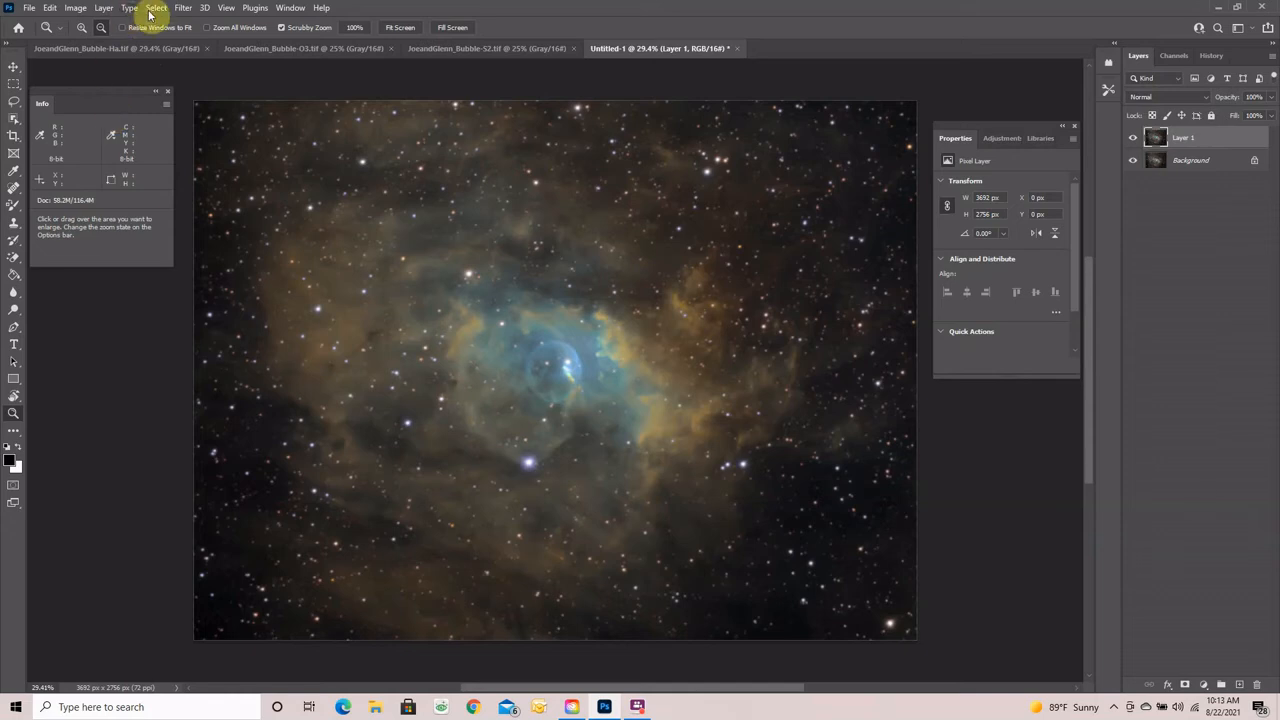
left_click(183, 8)
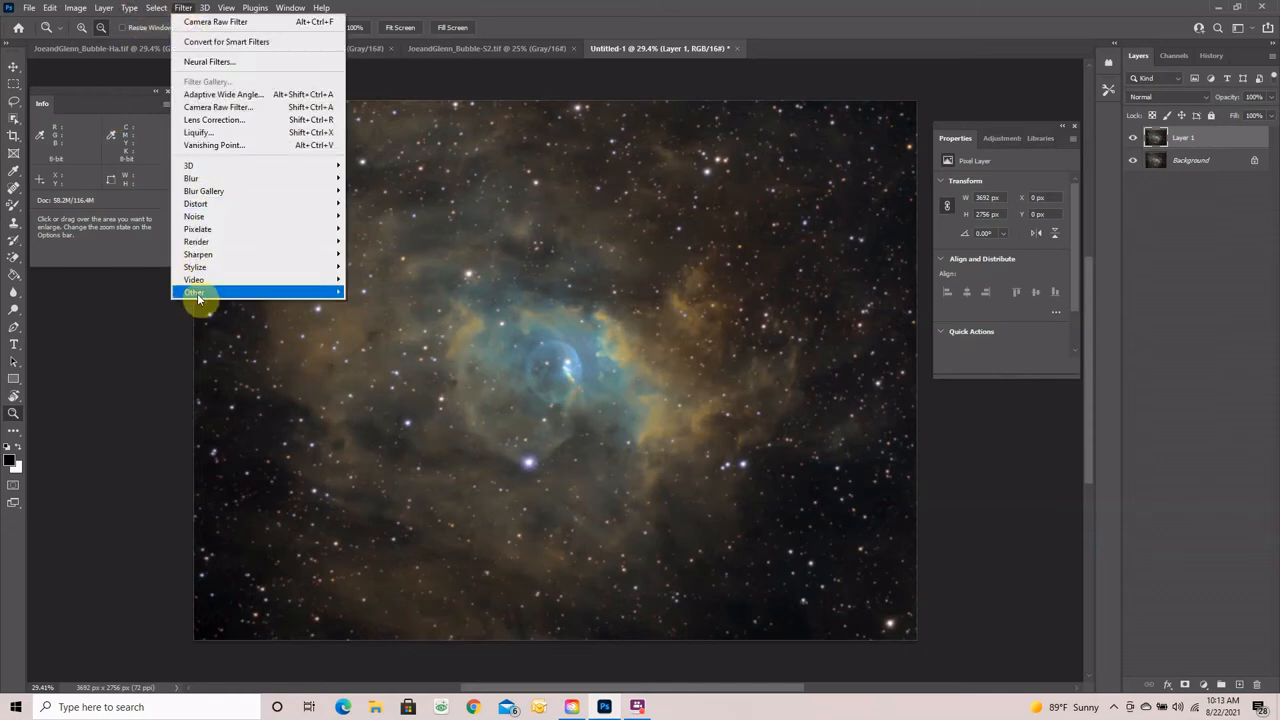
mouse_move(208, 294)
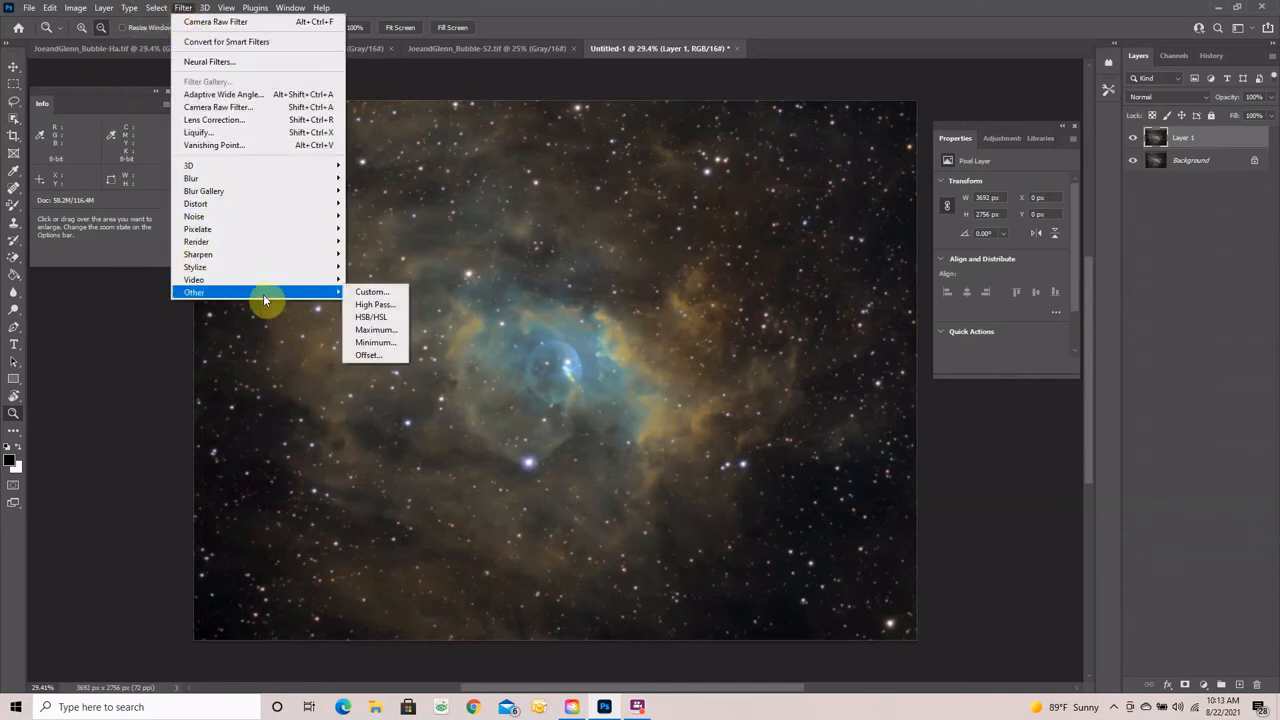
left_click(374, 304)
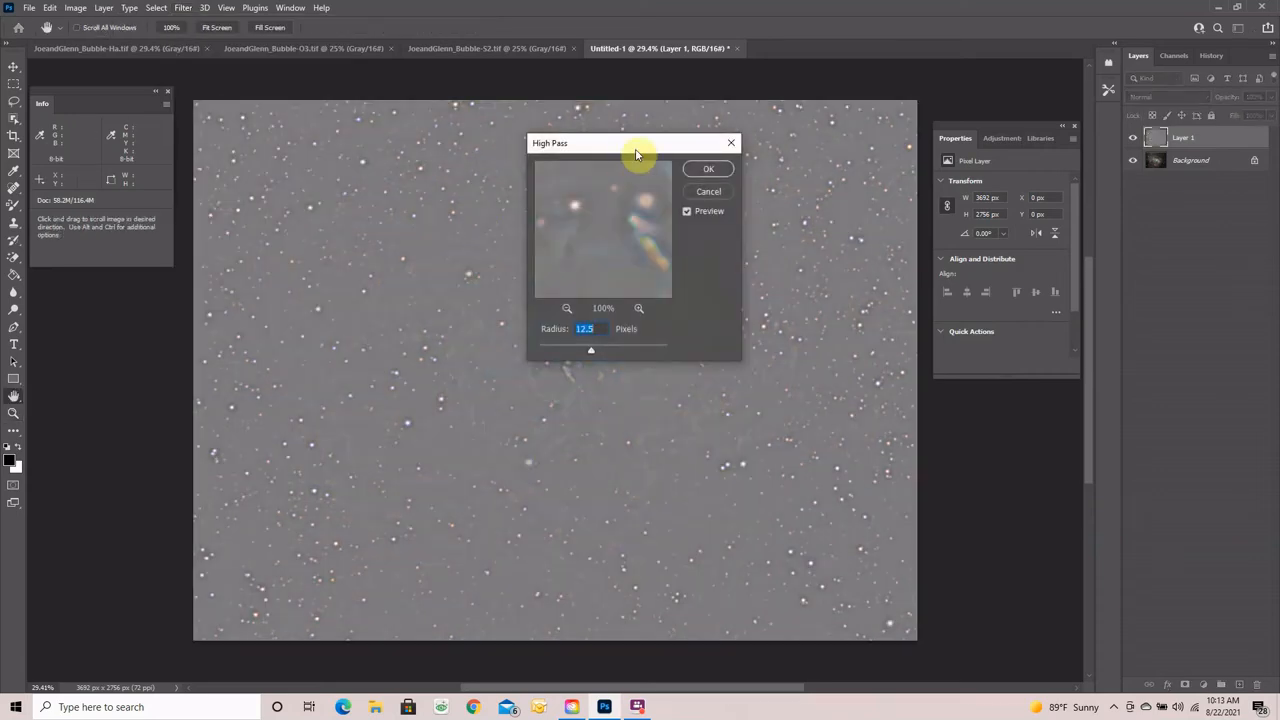
left_click_drag(636, 153, 876, 102)
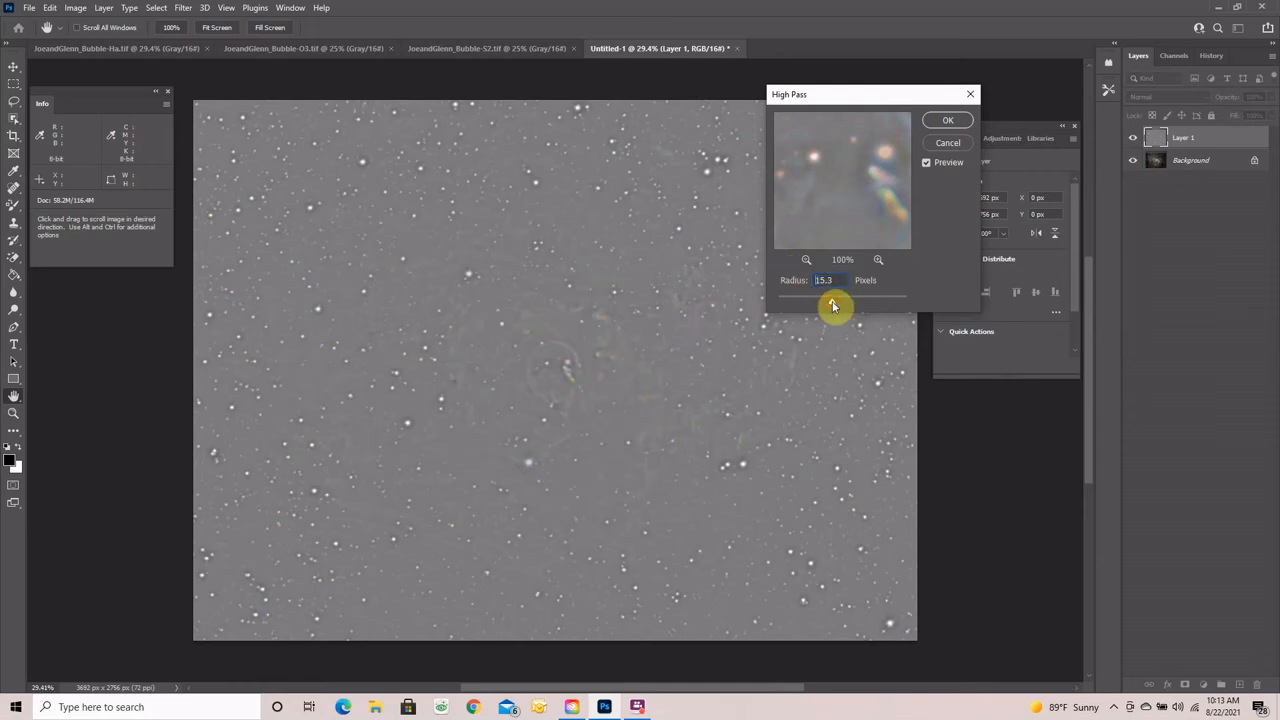
left_click_drag(833, 306, 830, 306)
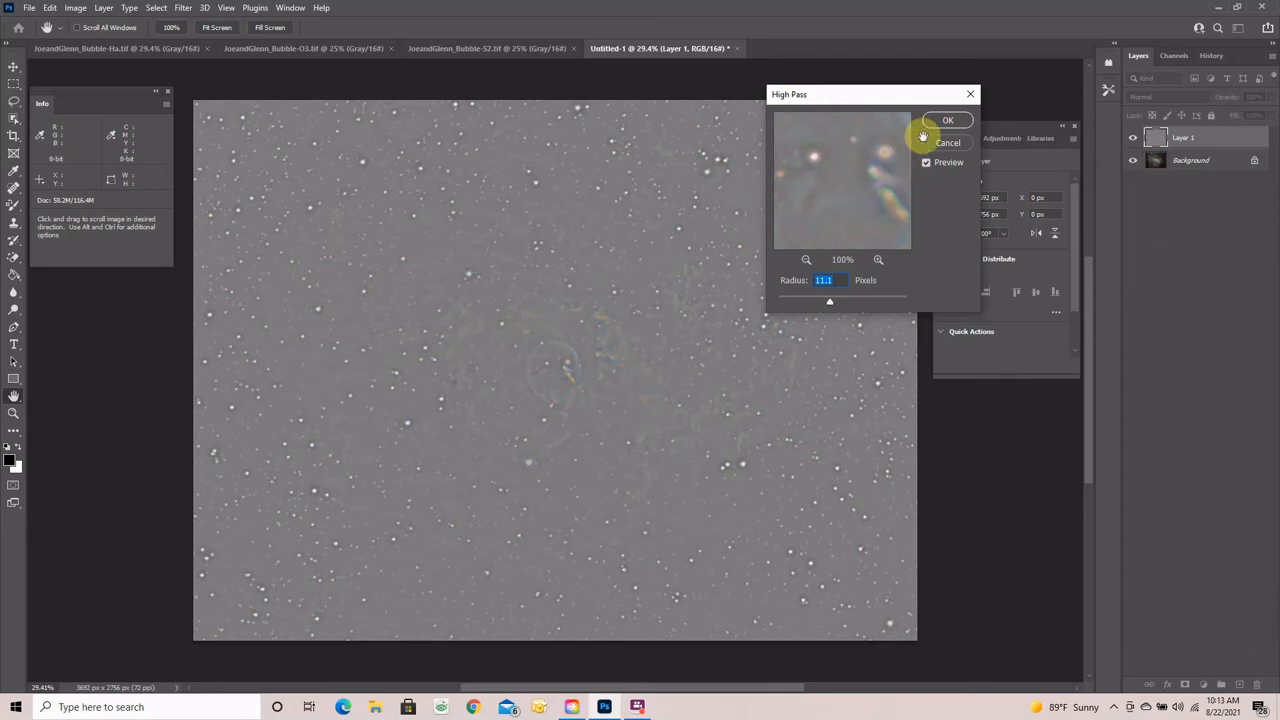
type("9.8")
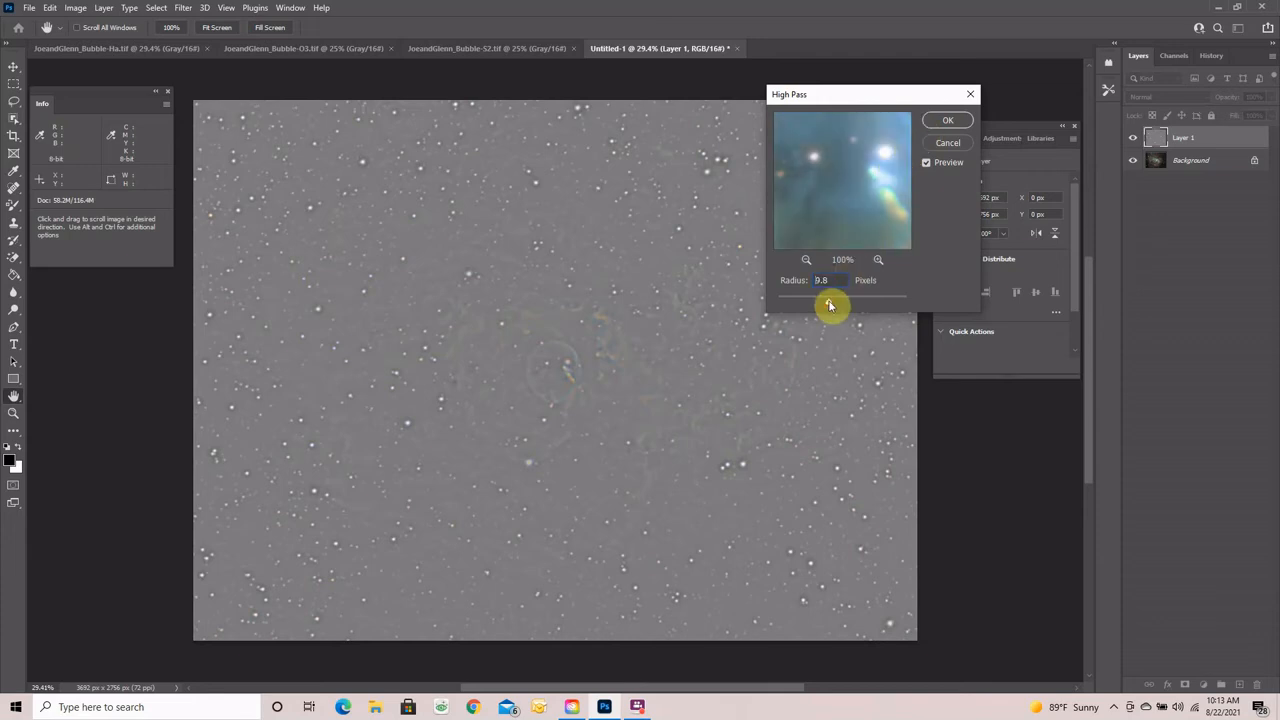
left_click_drag(829, 306, 830, 306)
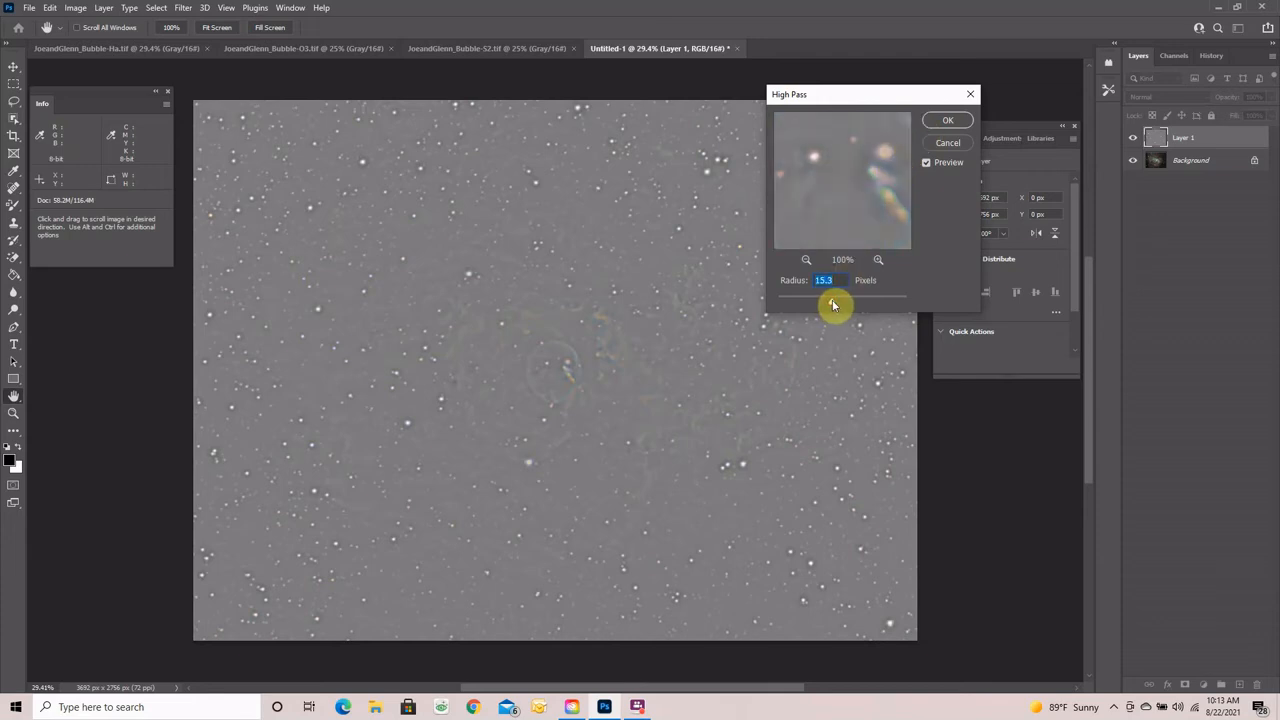
left_click(831, 301)
left_click(953, 122)
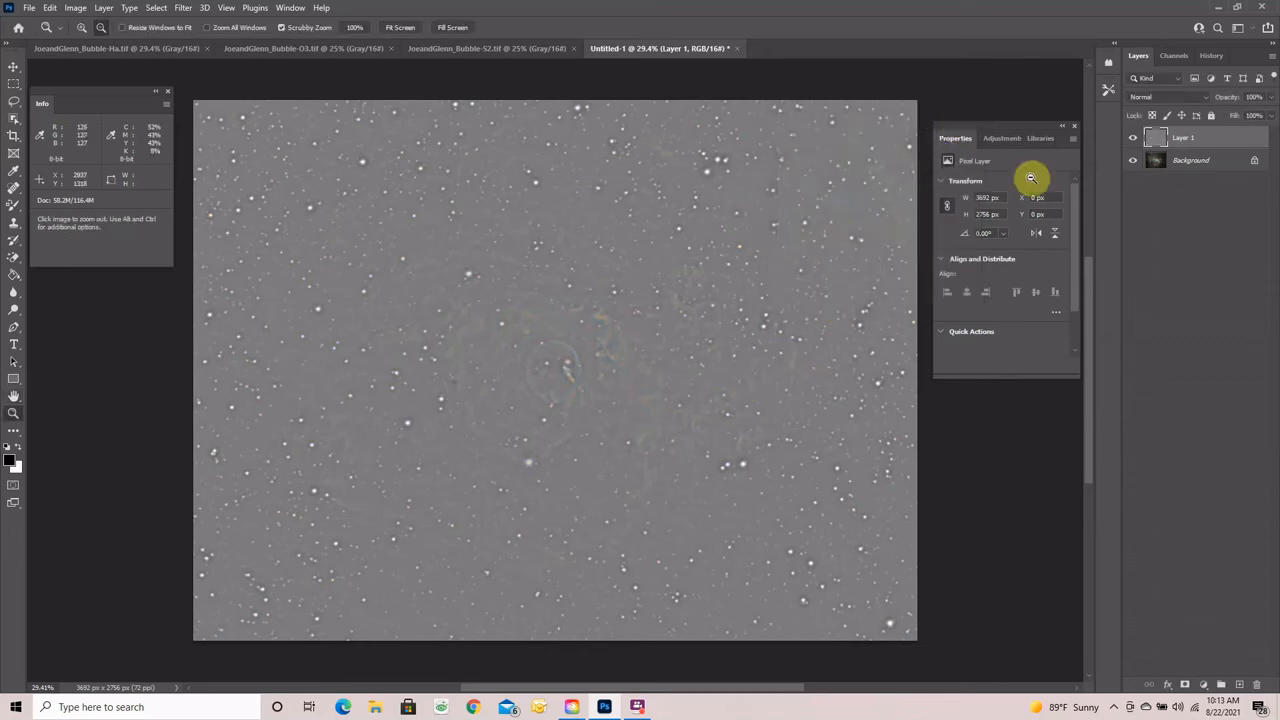
left_click(1207, 97)
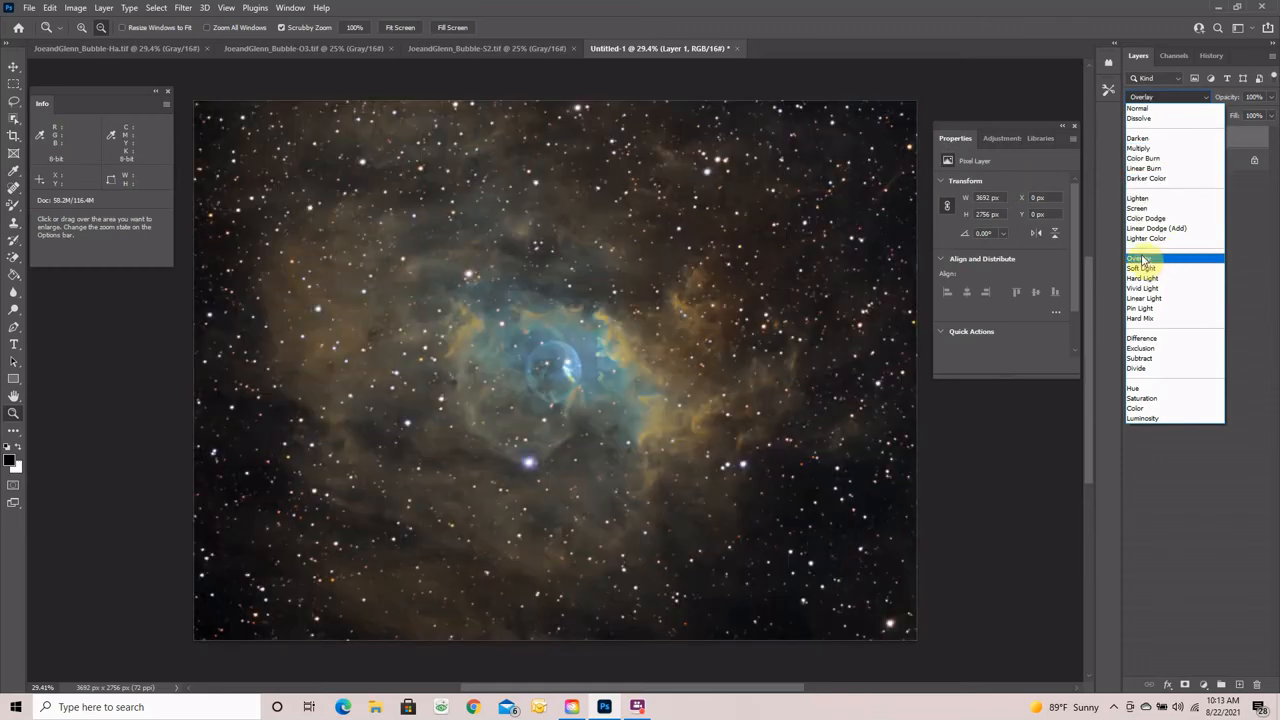
left_click(1141, 258)
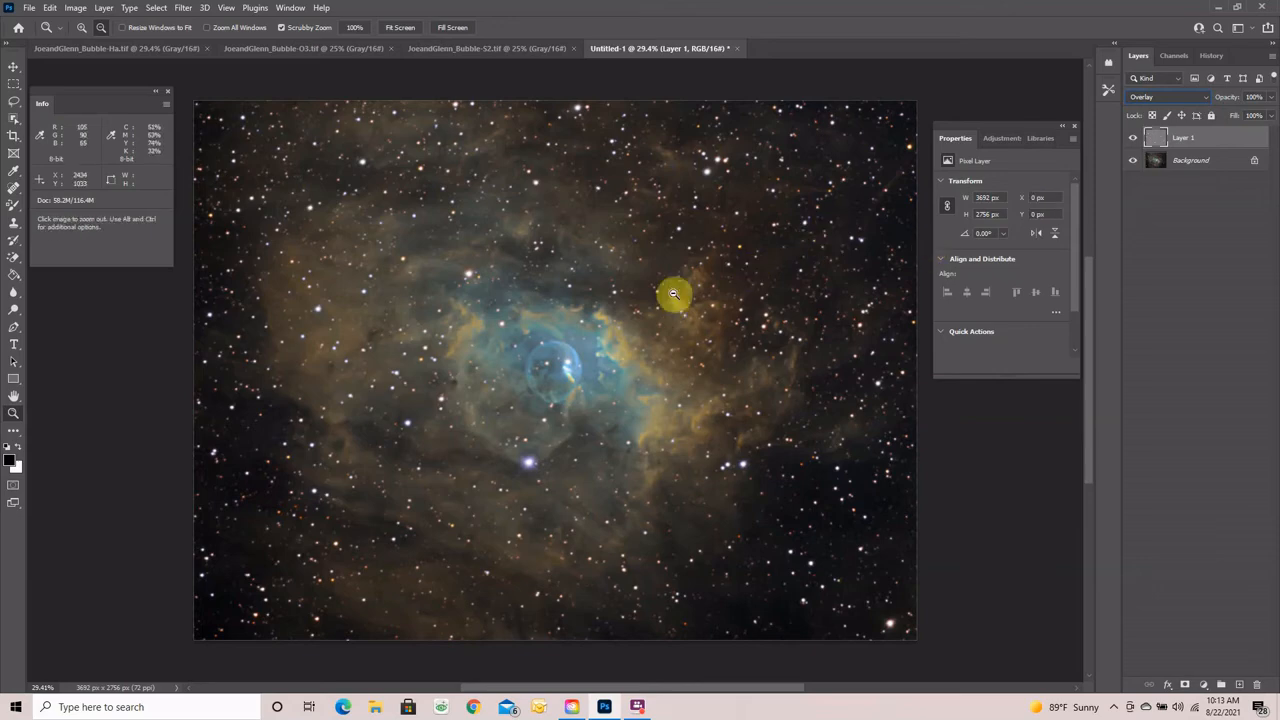
left_click(1134, 141)
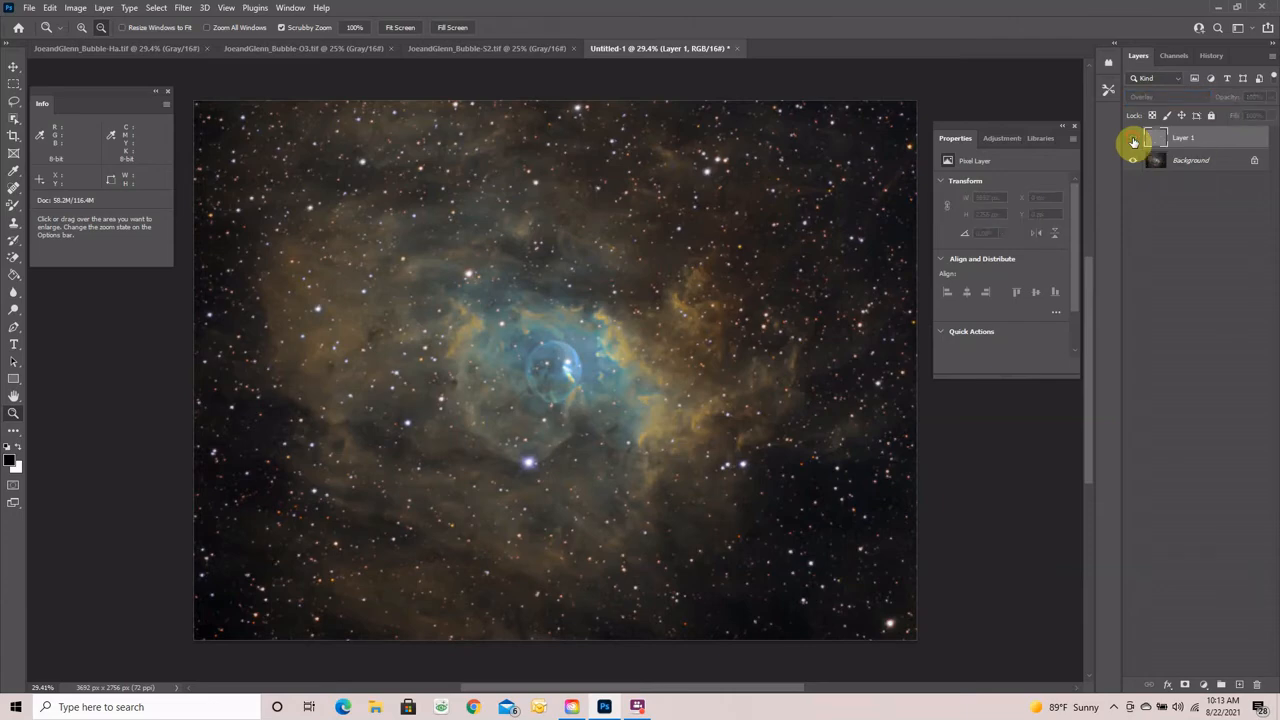
left_click(1134, 141)
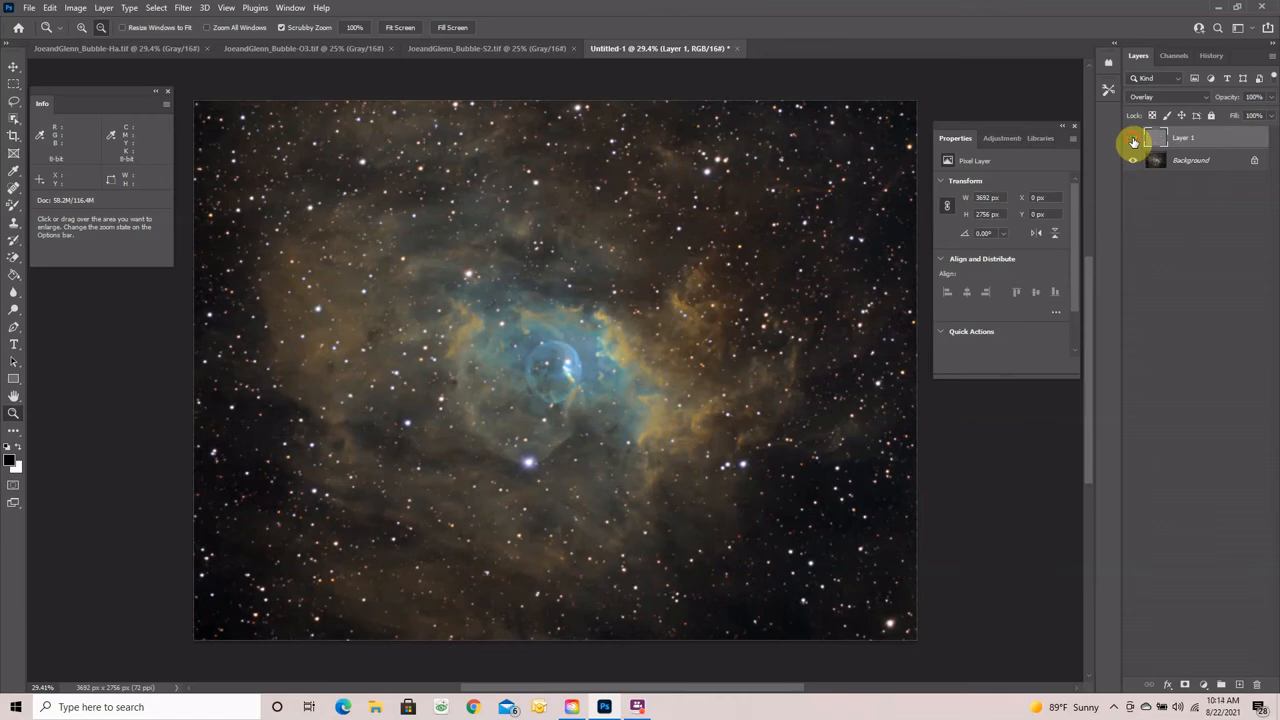
left_click(1134, 141)
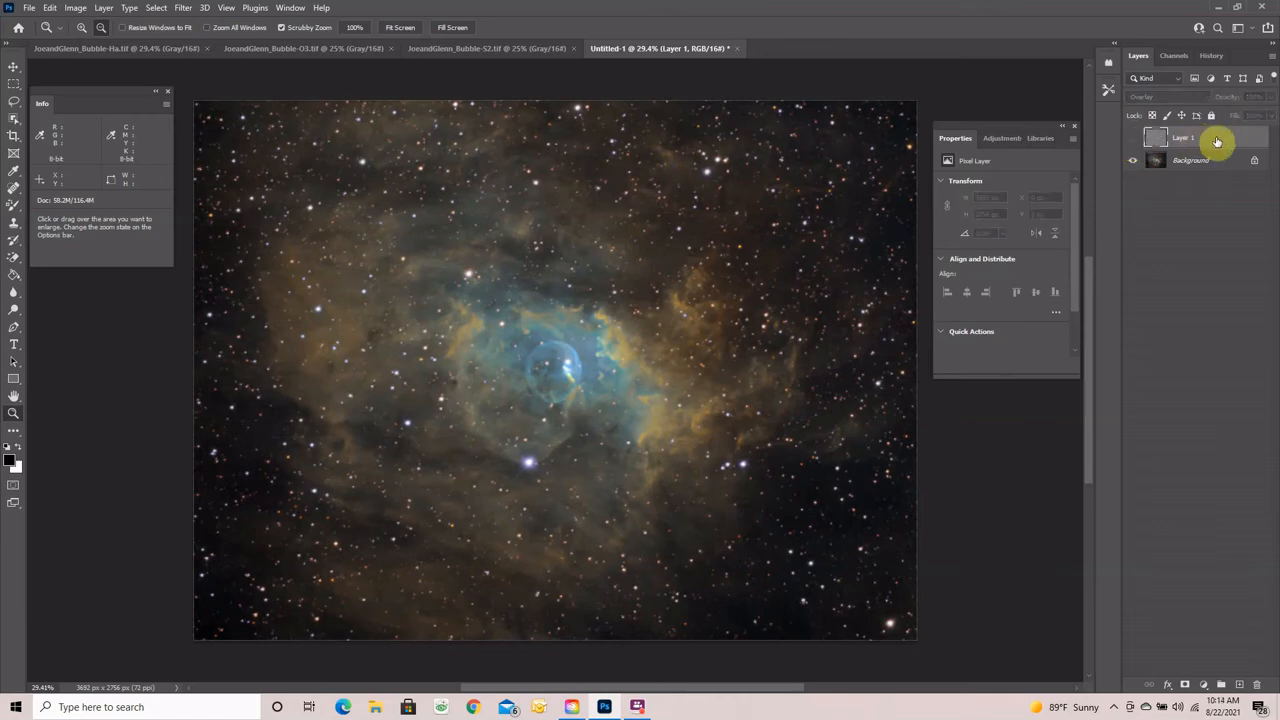
left_click(1134, 141)
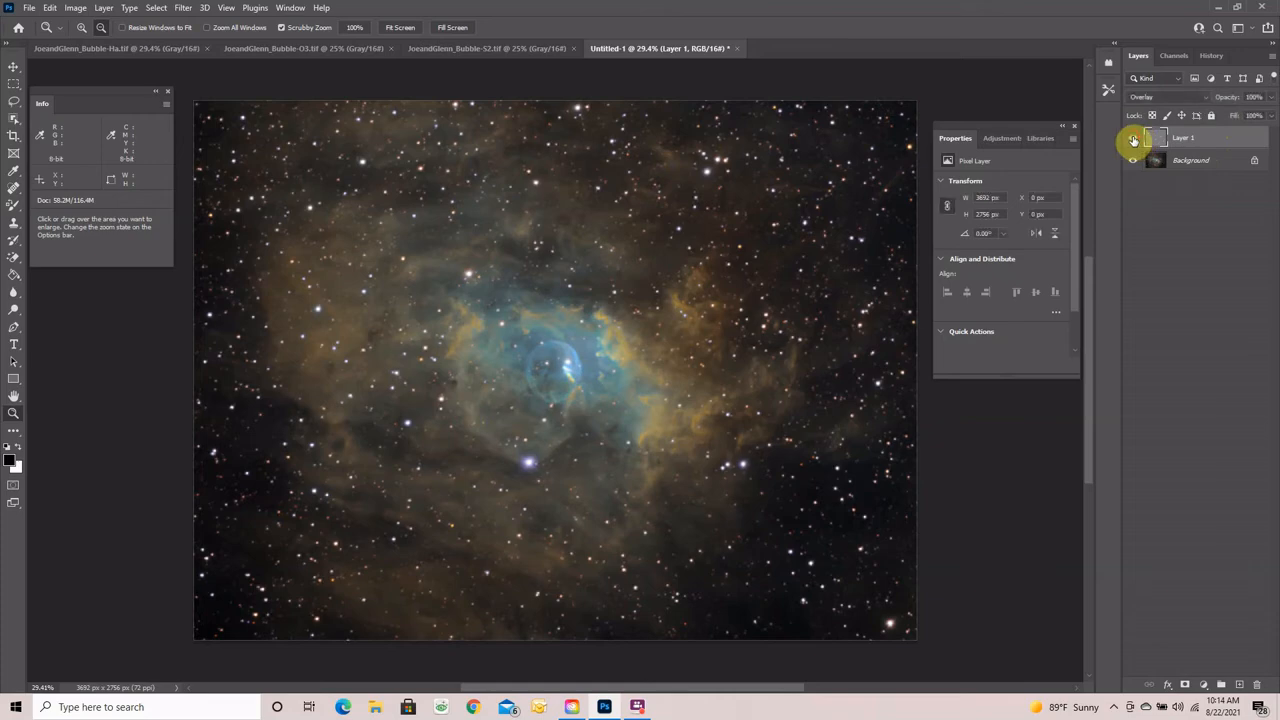
left_click(1134, 141)
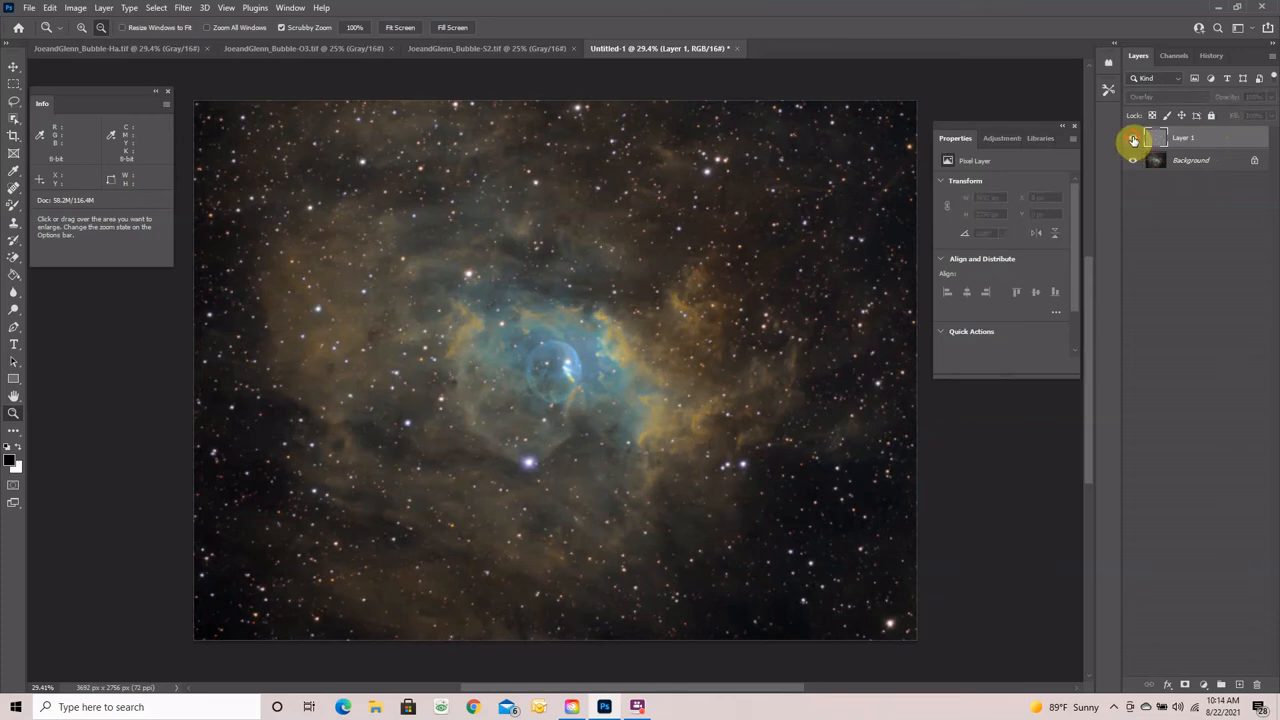
left_click(1134, 141)
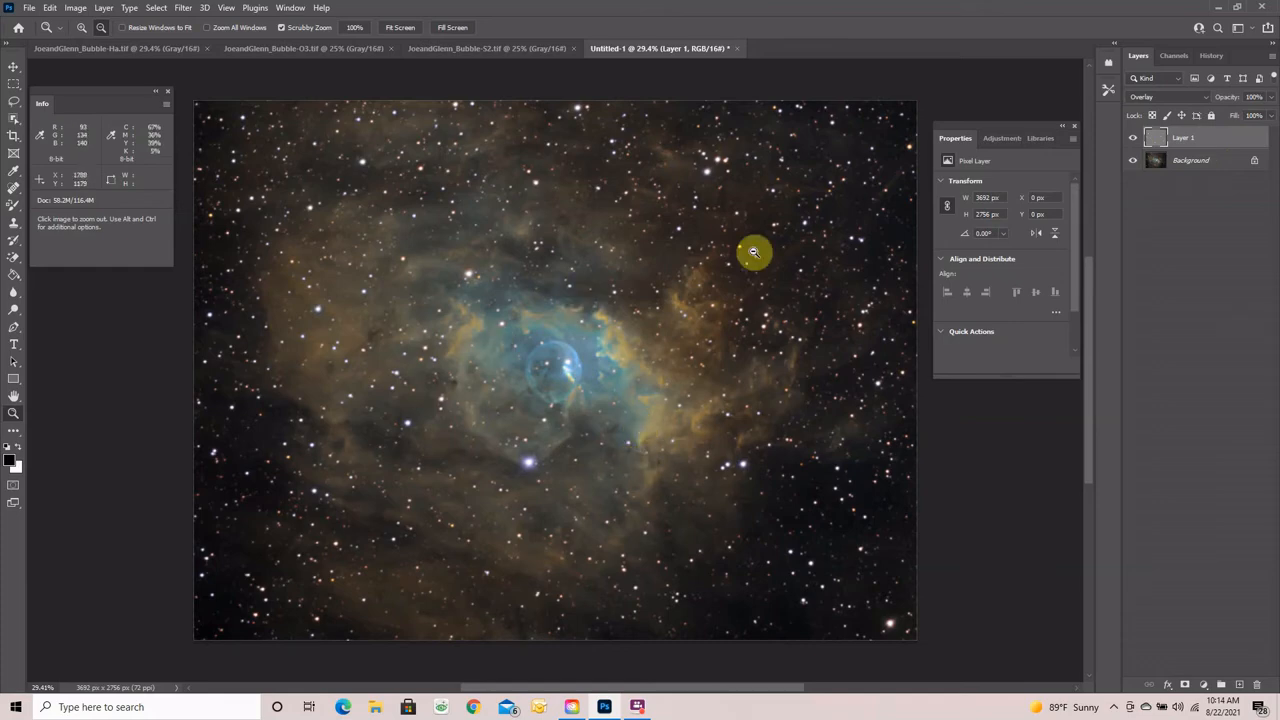
left_click(1133, 138)
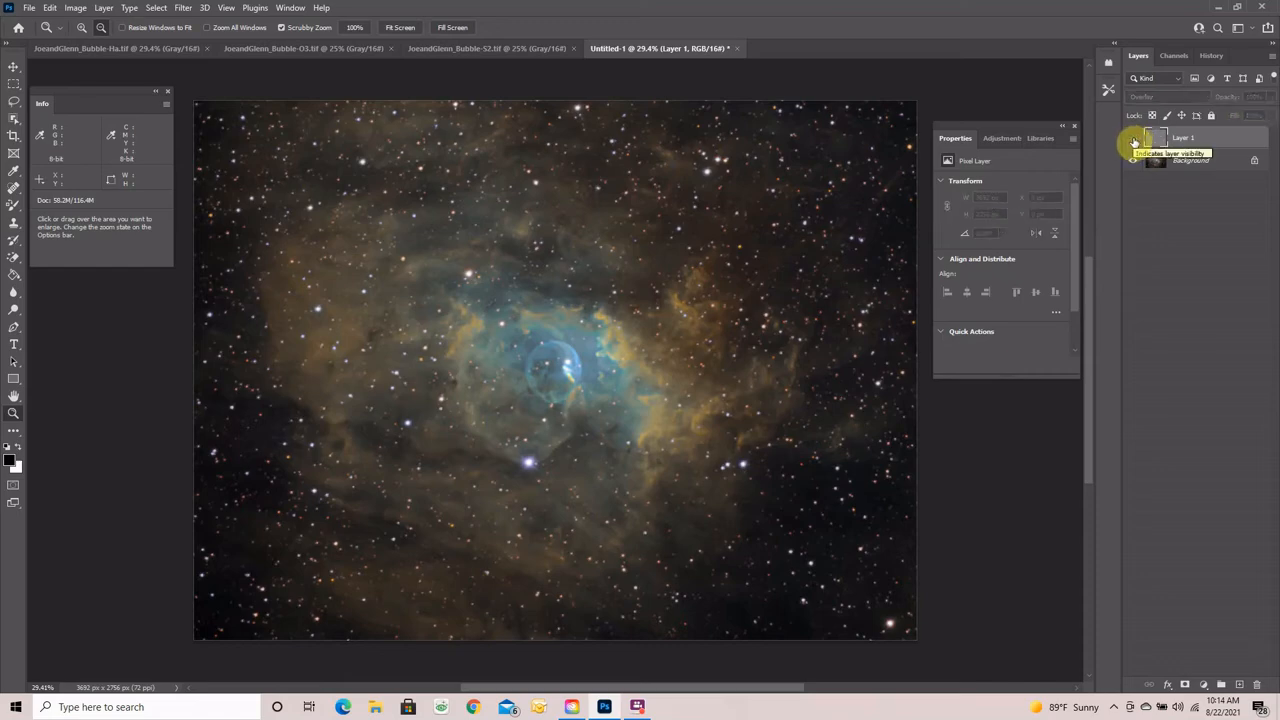
left_click(1134, 140)
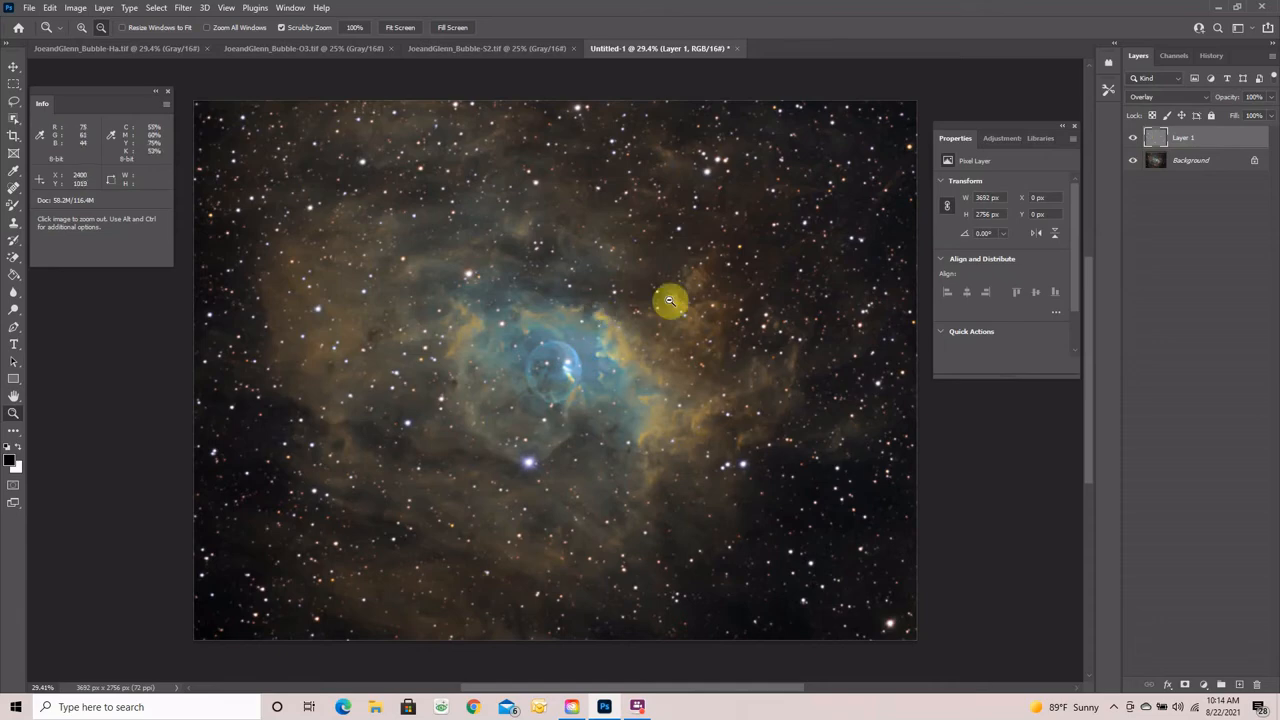
- Merge Visible to bake the High Pass sharpening into the Background, then duplicate it with Ctrl+J
left_click(617, 367)
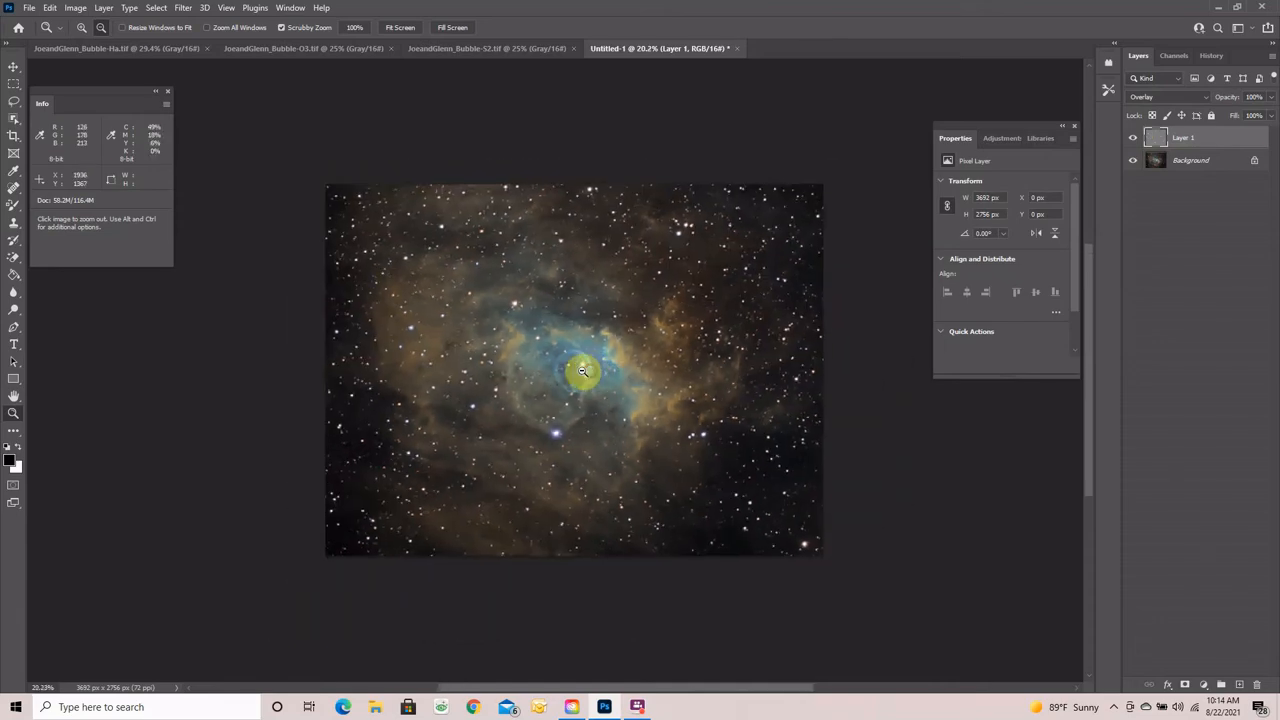
left_click_drag(594, 366, 633, 368)
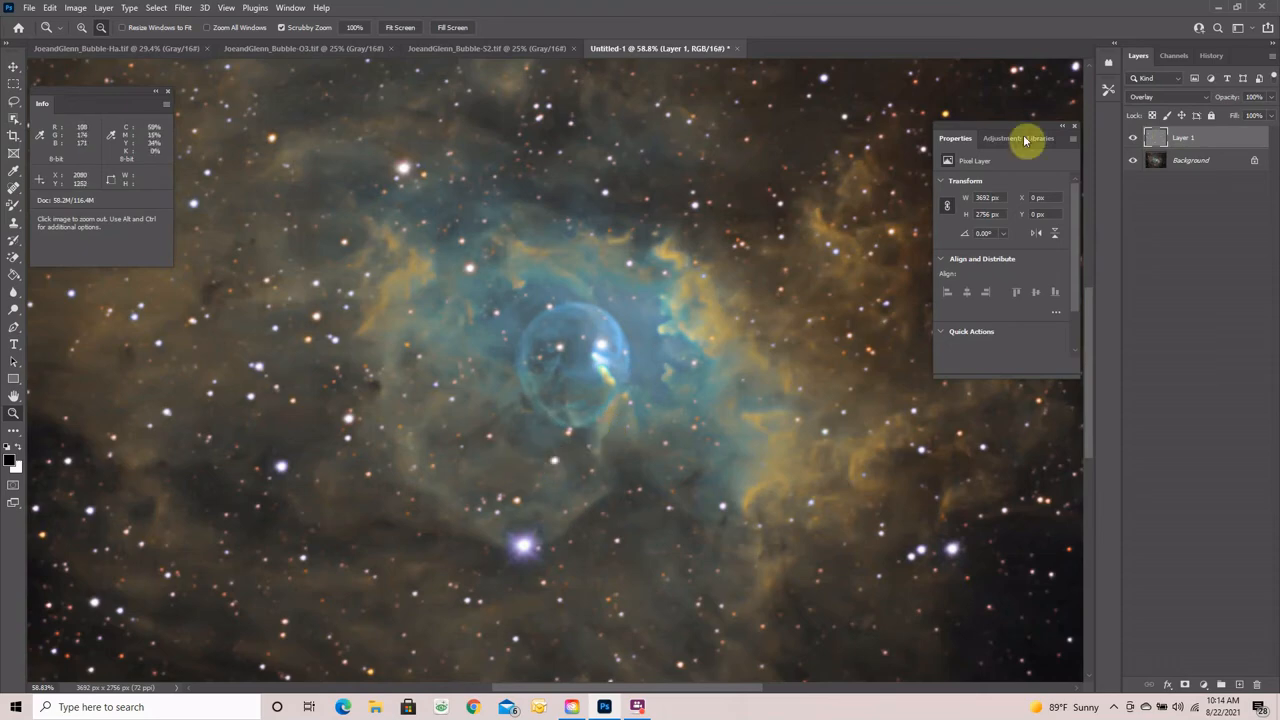
right_click(1221, 139)
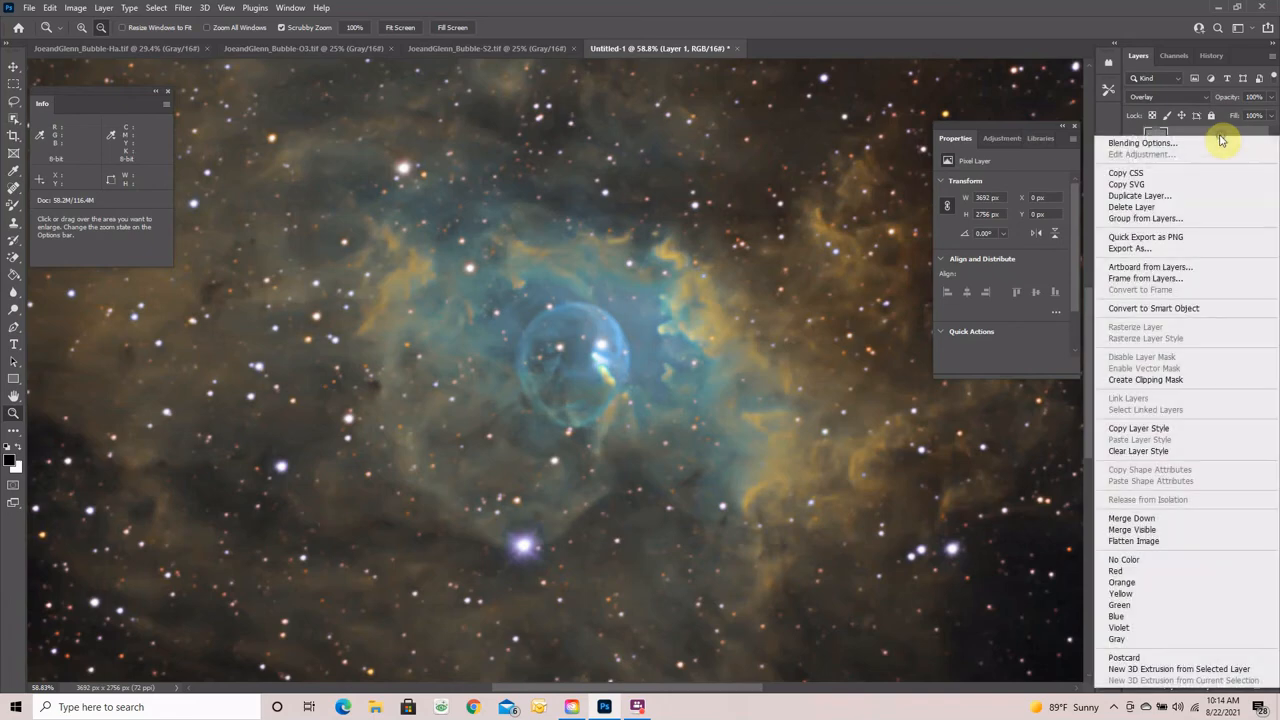
left_click(1150, 532)
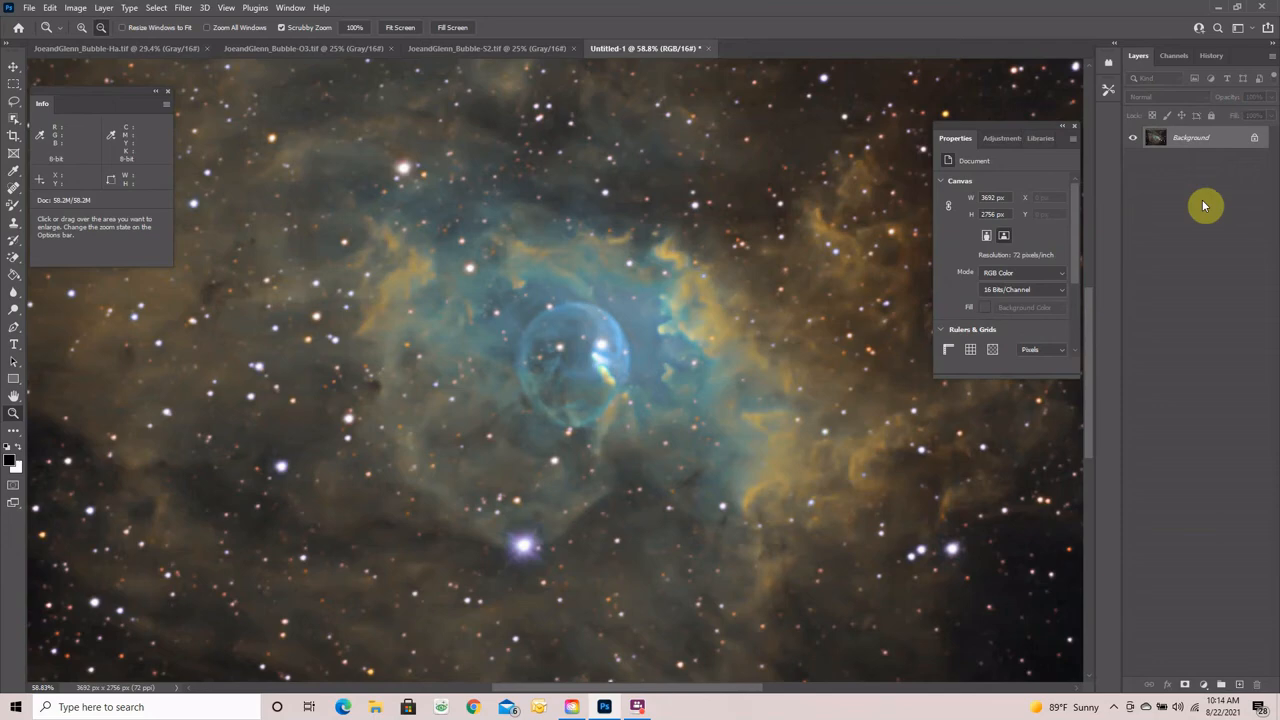
key("ctrl+j")
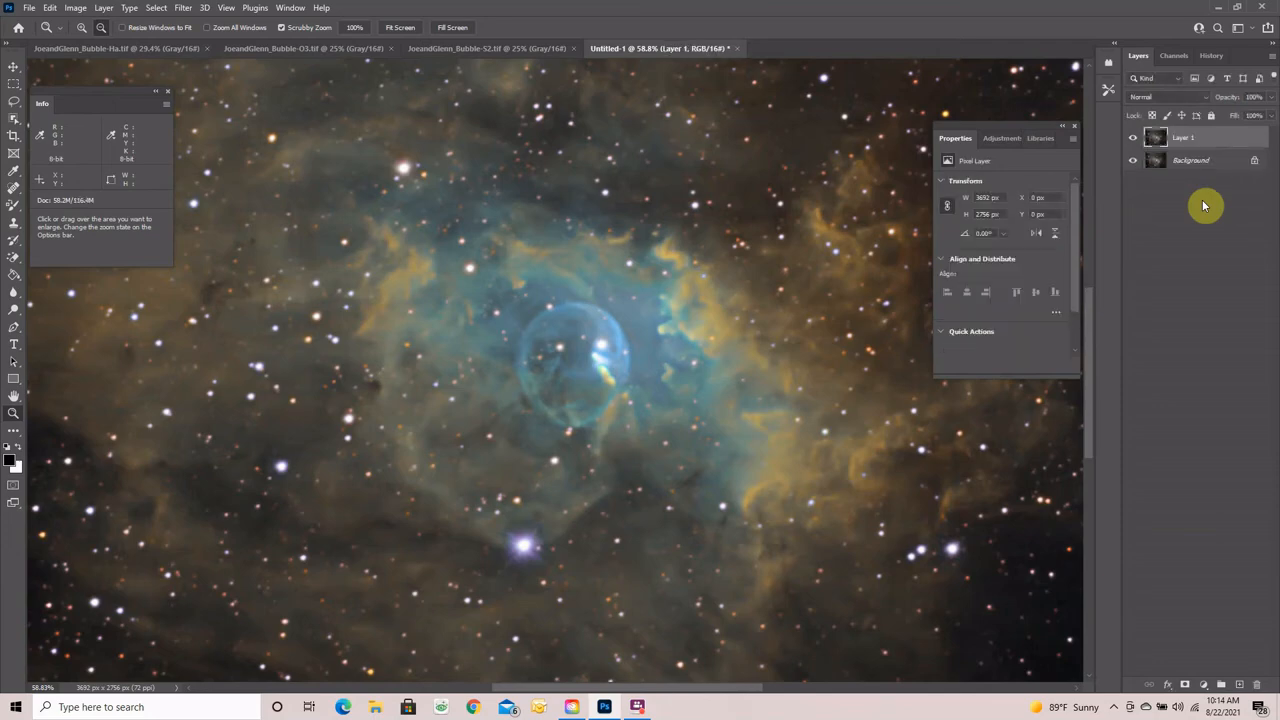
- Open the Camera Raw Filter on the new layer and raise Noise Reduction to 16
left_click(180, 8)
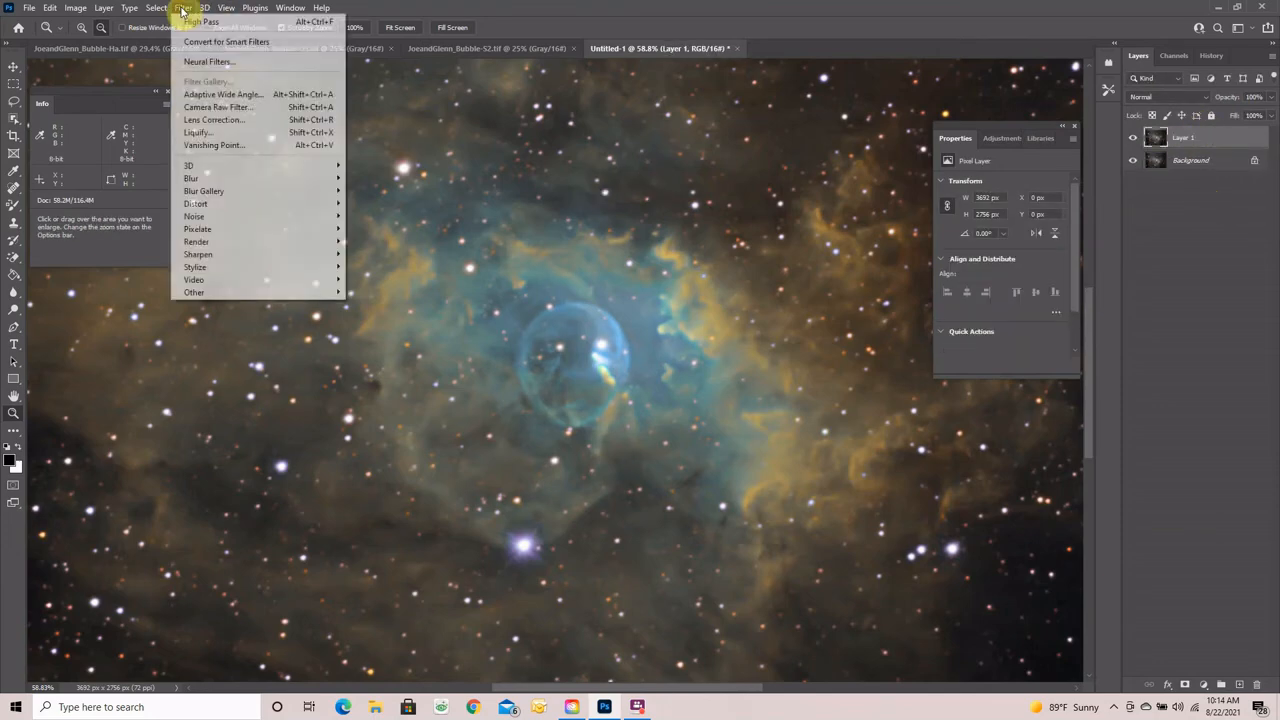
left_click(200, 107)
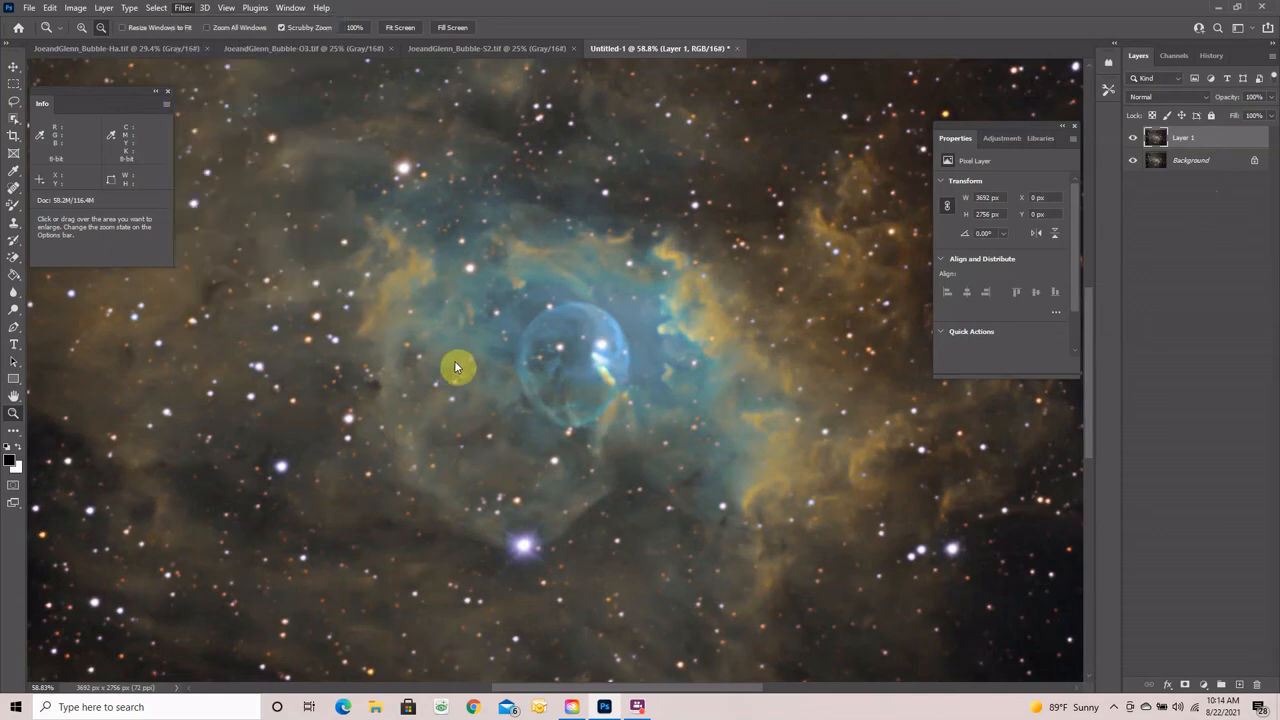
key("ctrl+shift+a")
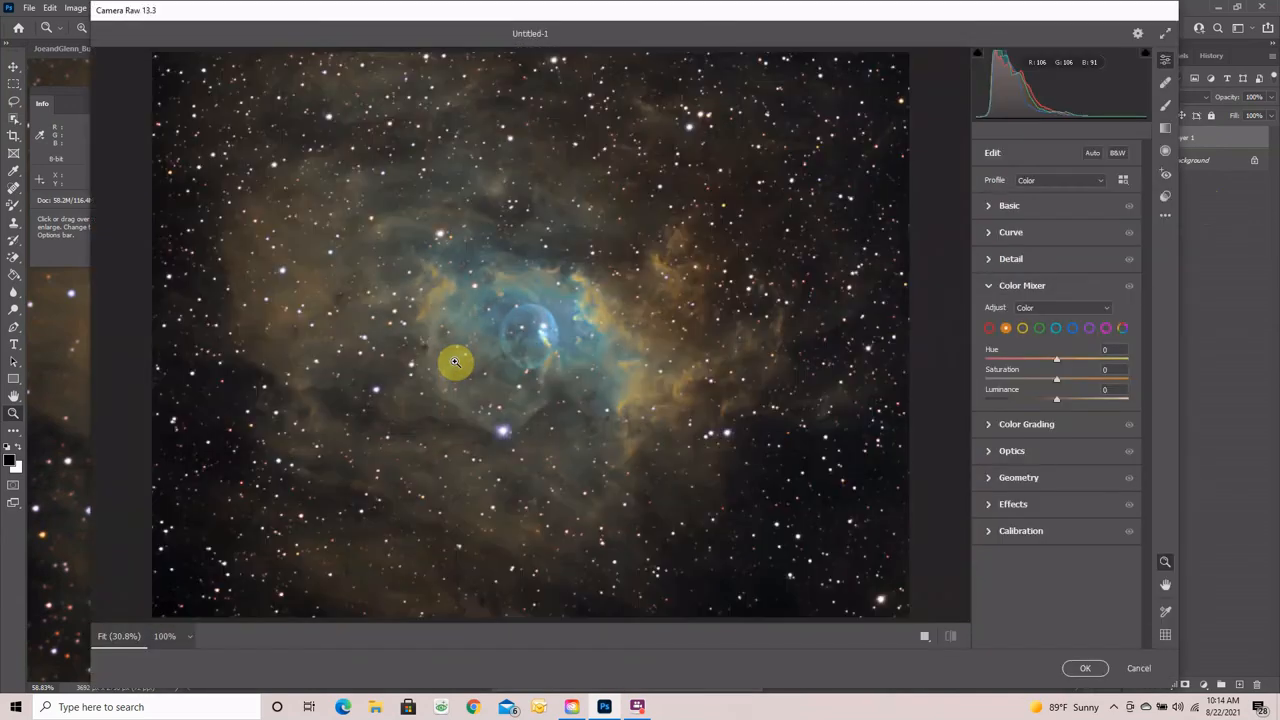
left_click(926, 638)
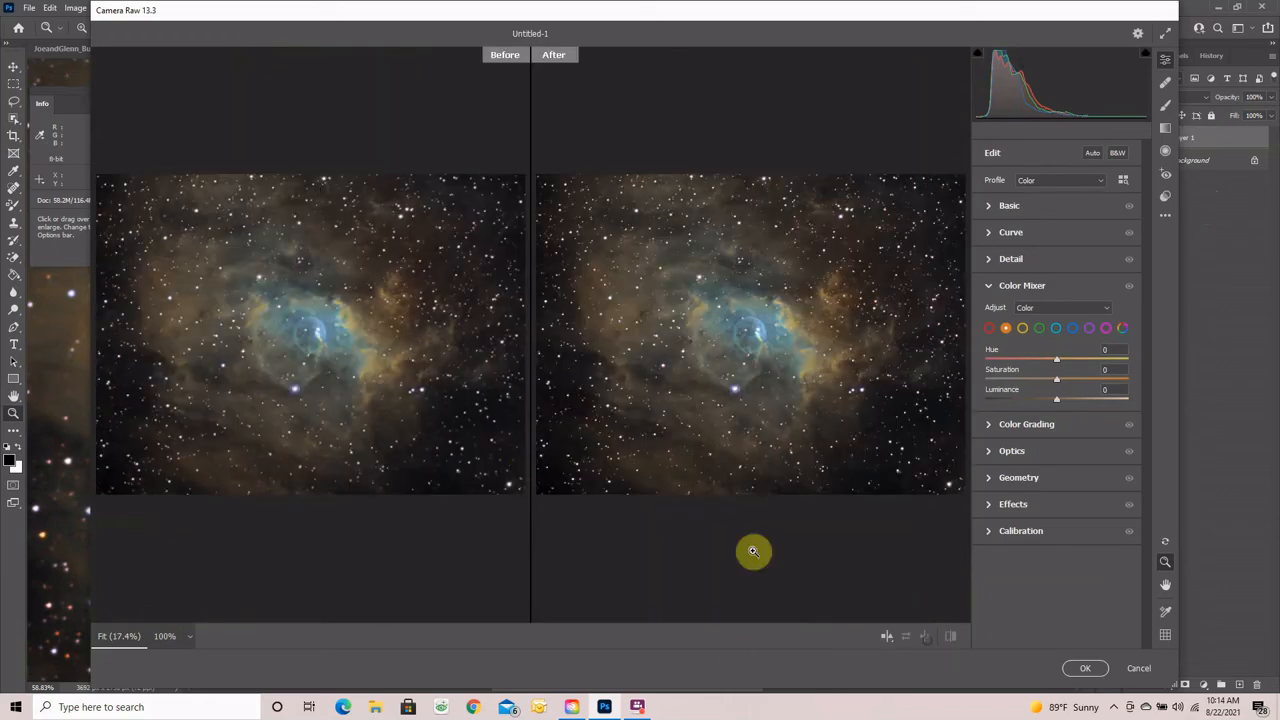
left_click_drag(325, 358, 409, 363)
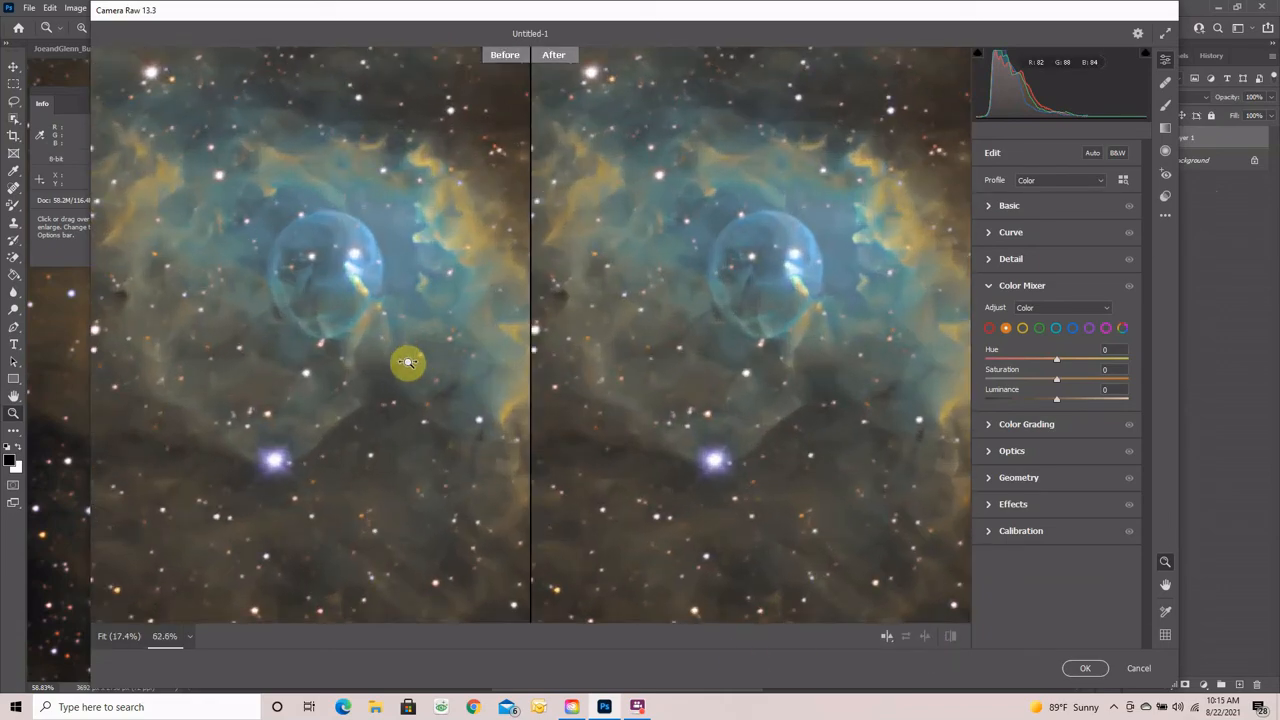
left_click(989, 286)
left_click(988, 259)
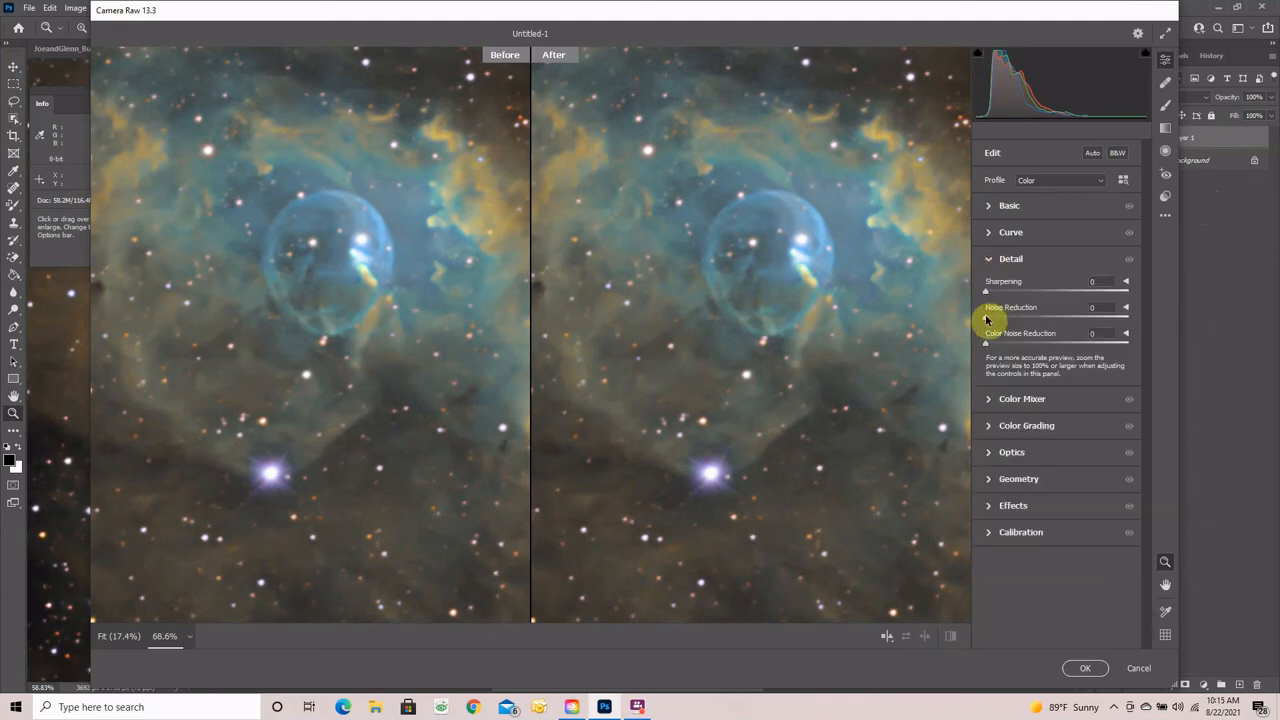
left_click_drag(986, 321, 1009, 319)
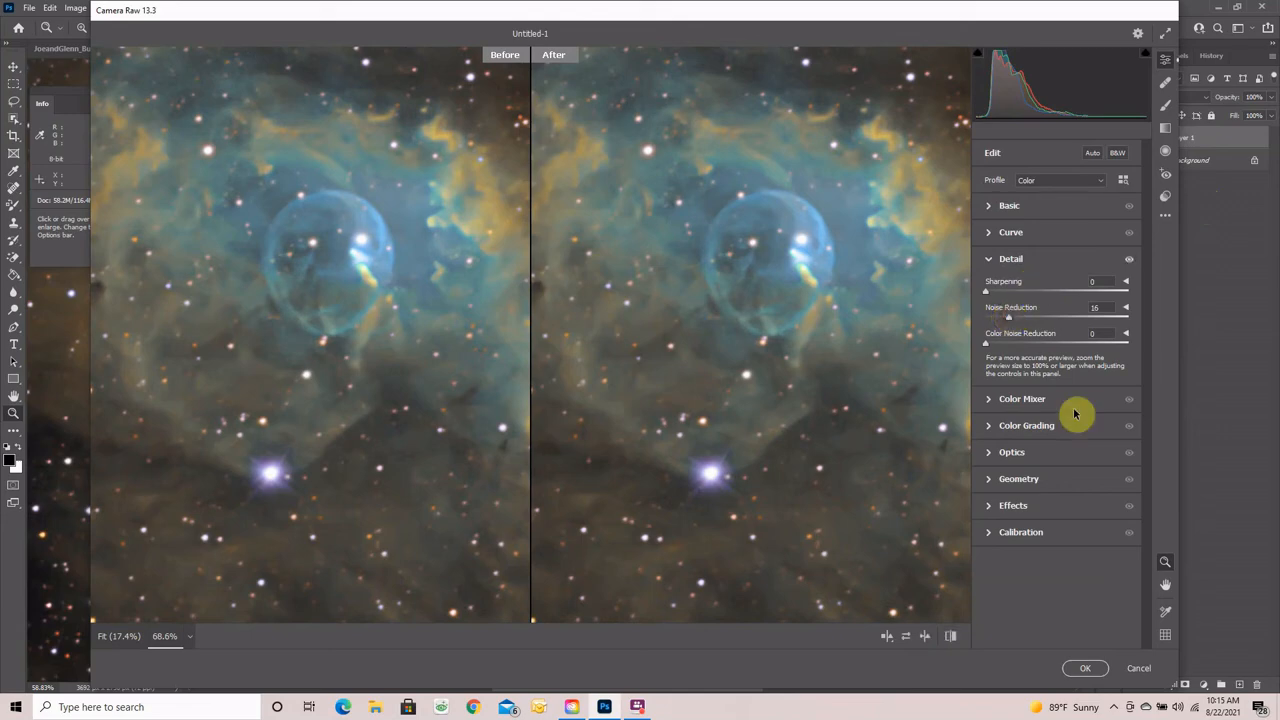
- Shift the Aqua hue and set the Green hue to +42 in Color Mixer, then apply
left_click(992, 399)
left_click(1055, 329)
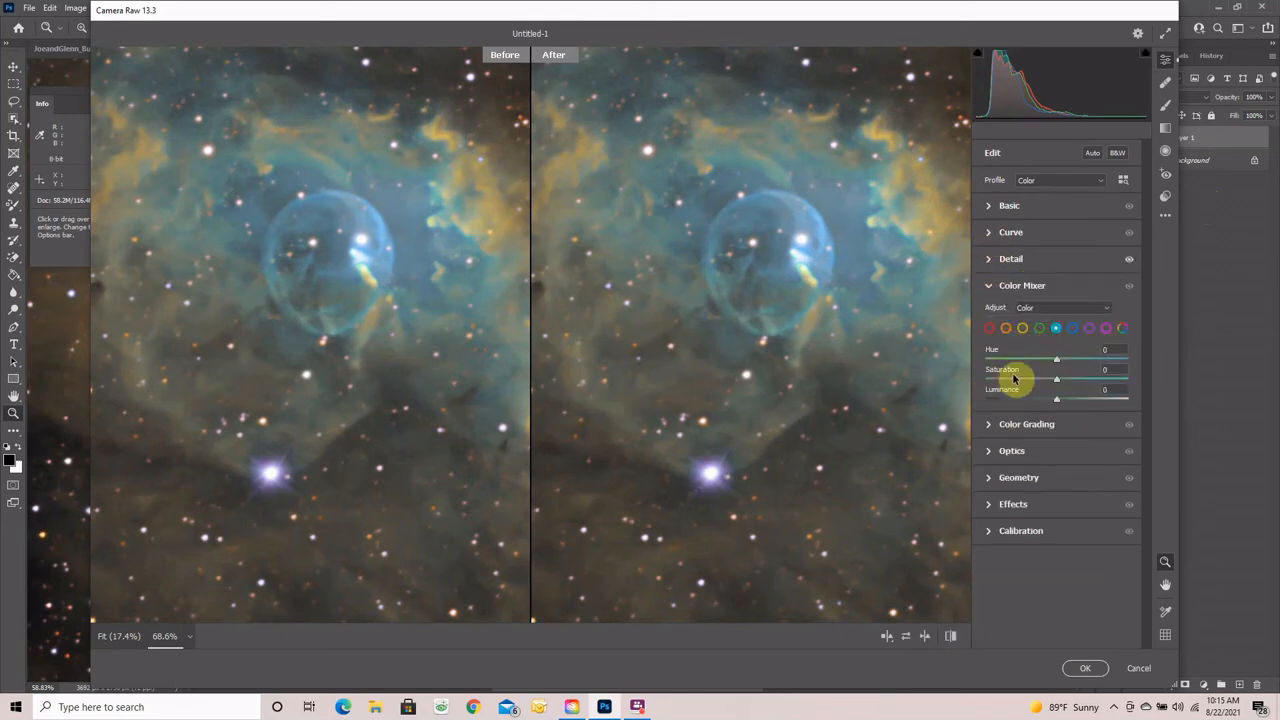
left_click_drag(1057, 365, 1080, 369)
left_click(1039, 329)
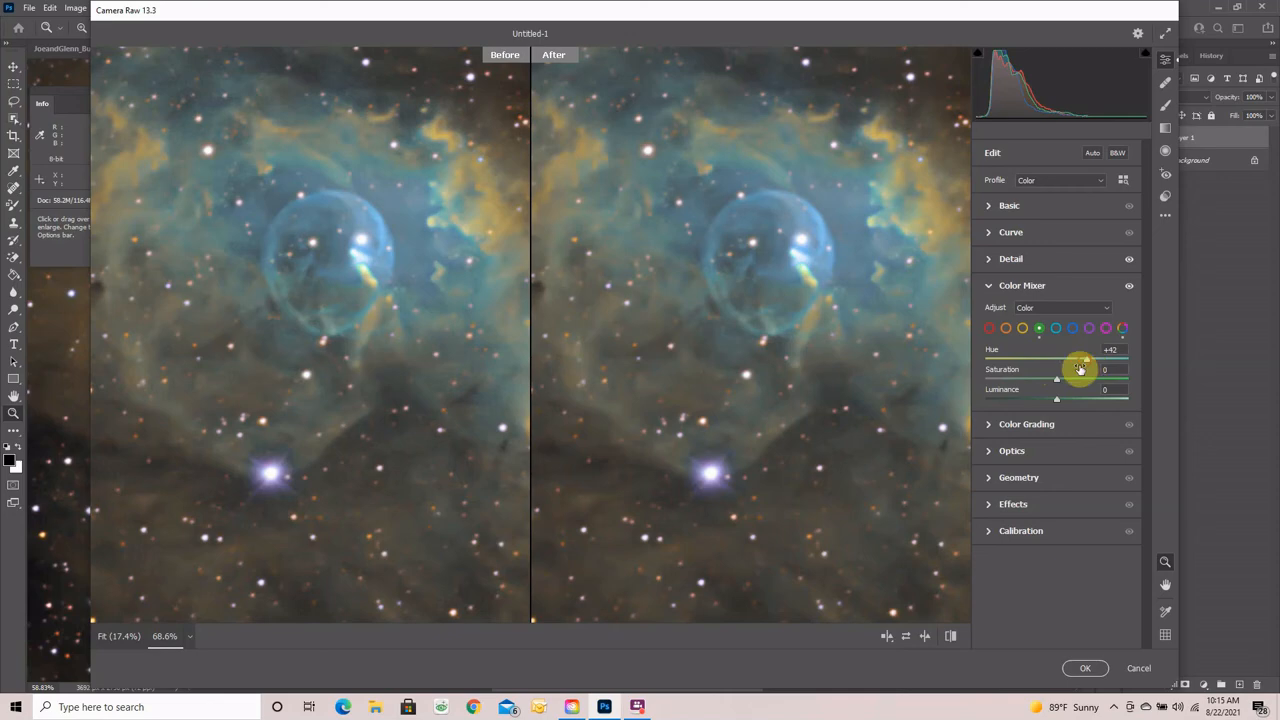
left_click(1085, 668)
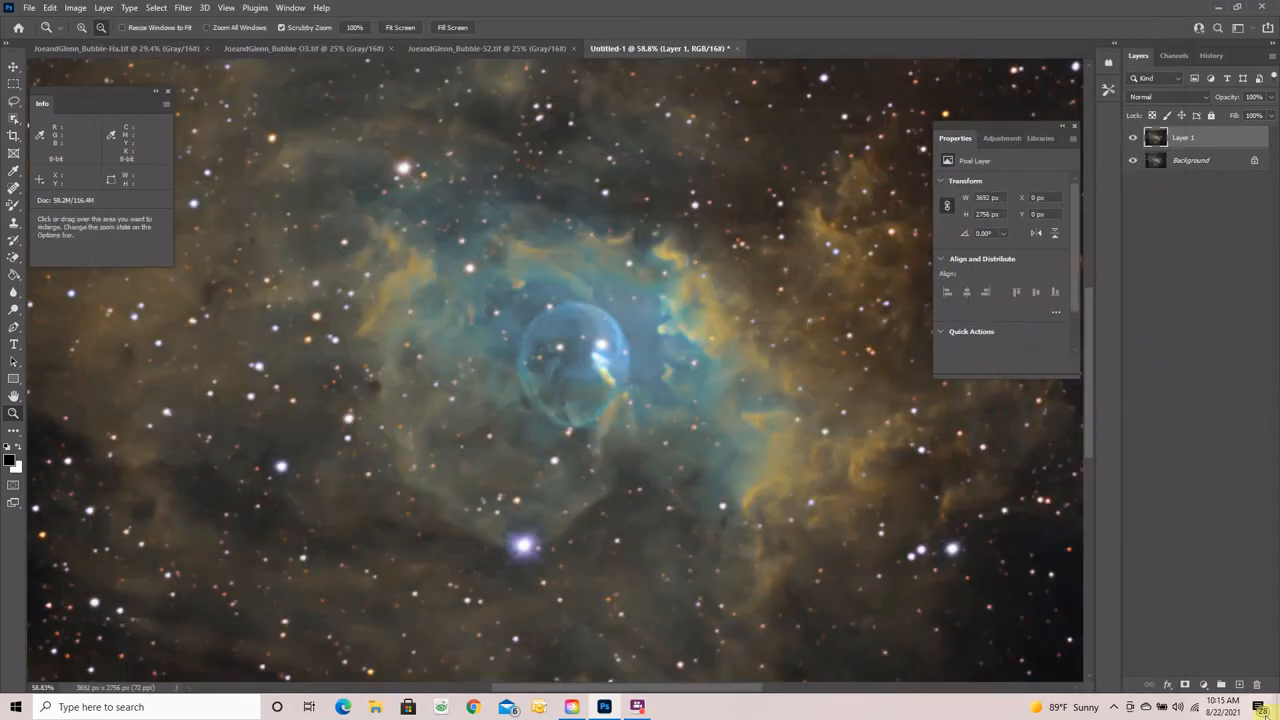
- Fit the image to the window and flatten Layer 1 into the Background
left_click(408, 29)
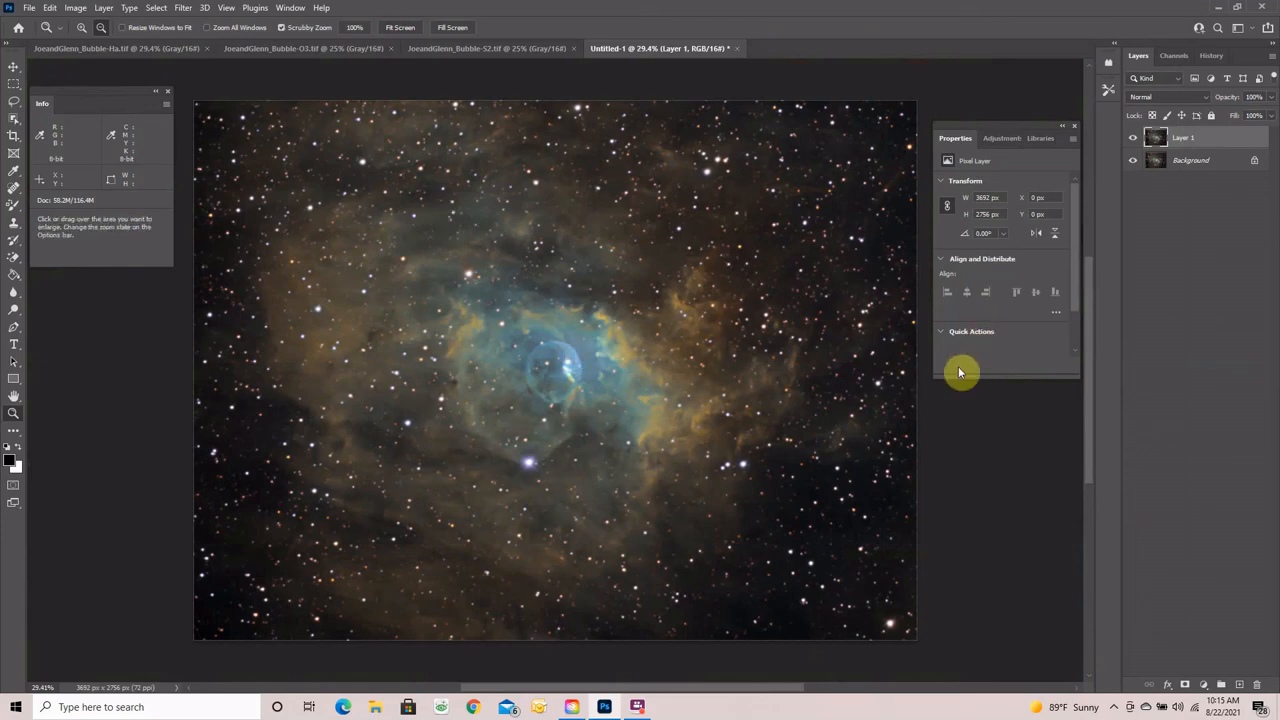
right_click(1197, 139)
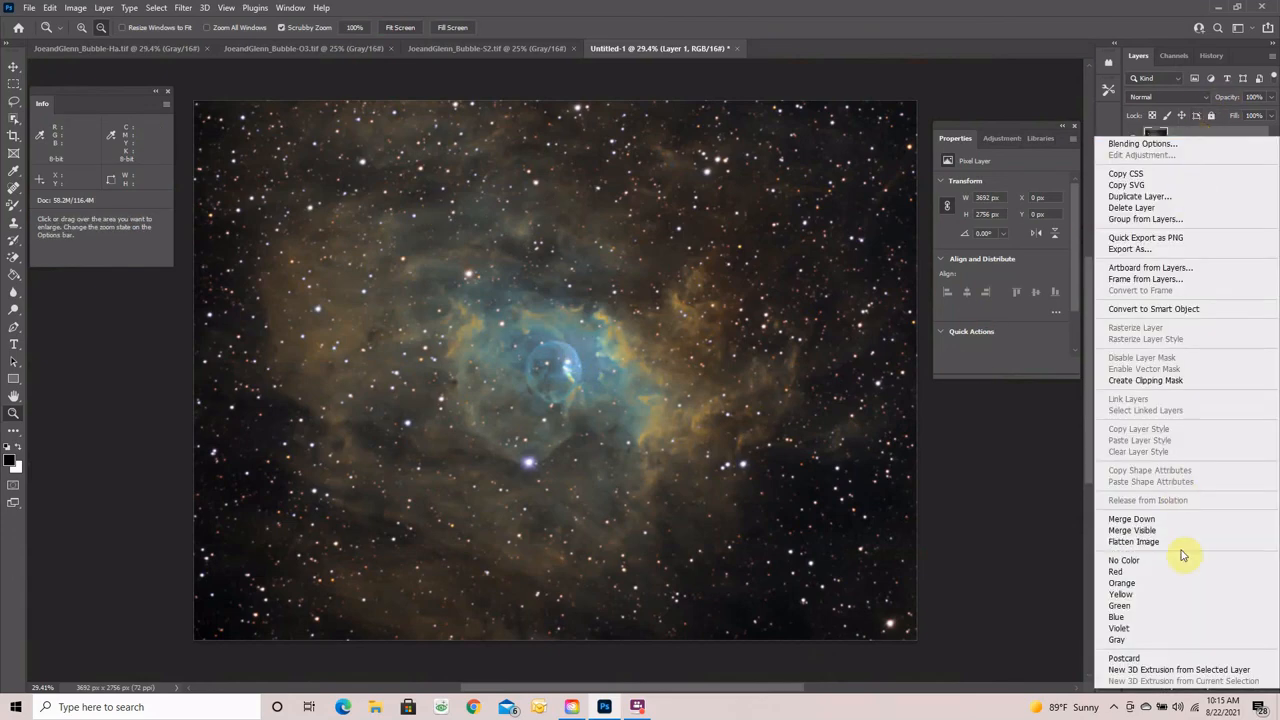
left_click(1130, 541)
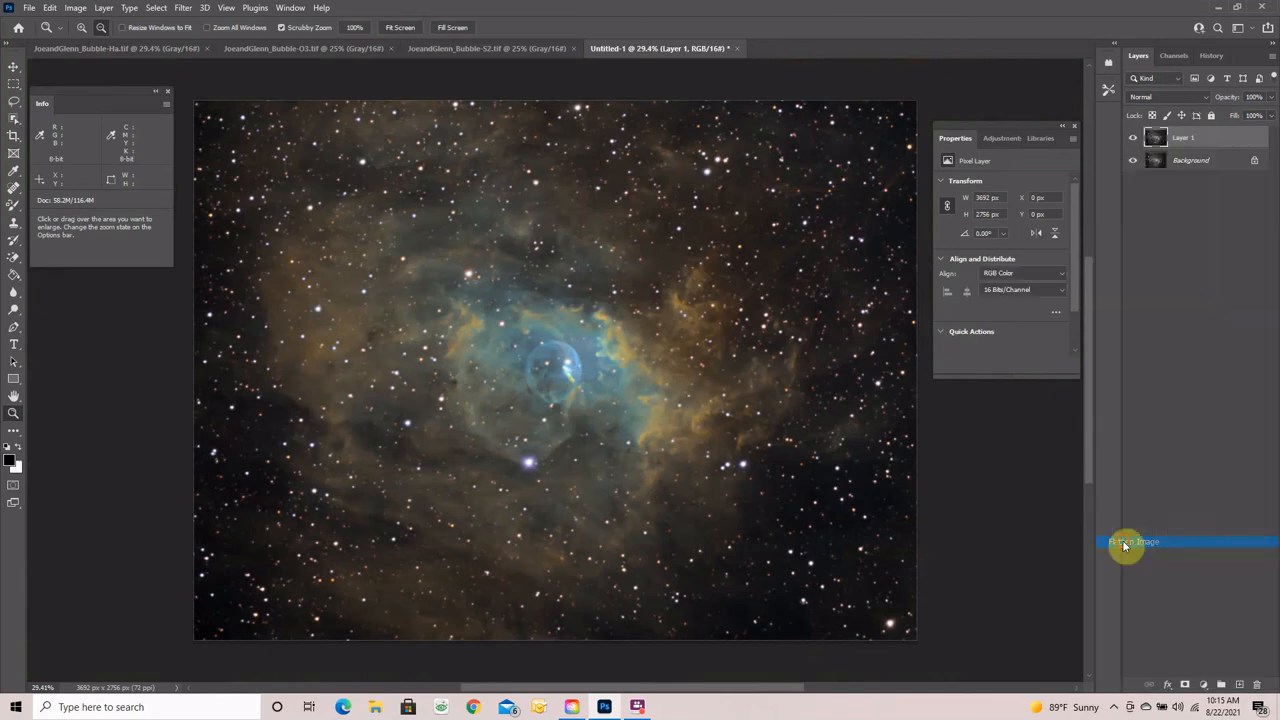